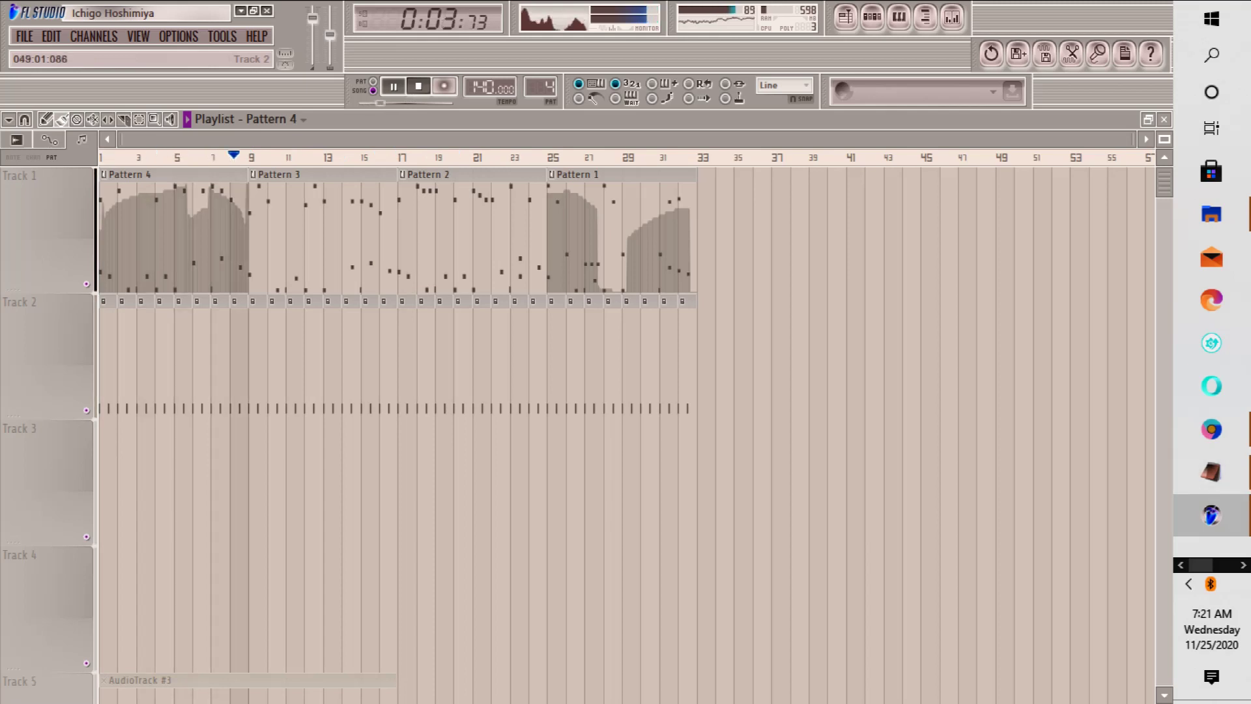
# Step: Play the song from its beginning, restarting playback several times to listen to the opening bars
pyautogui.moveTo(269, 157); pyautogui.dragTo(82, 144)
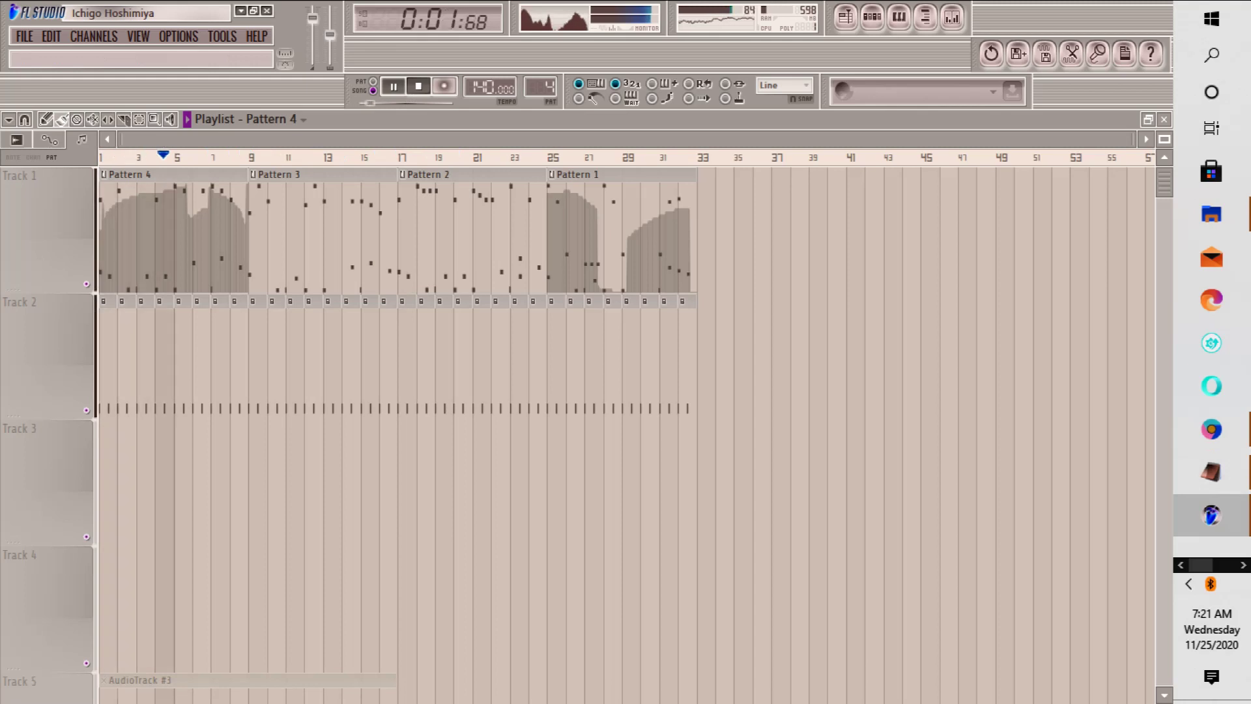
pyautogui.press('space')
pyautogui.press('space')
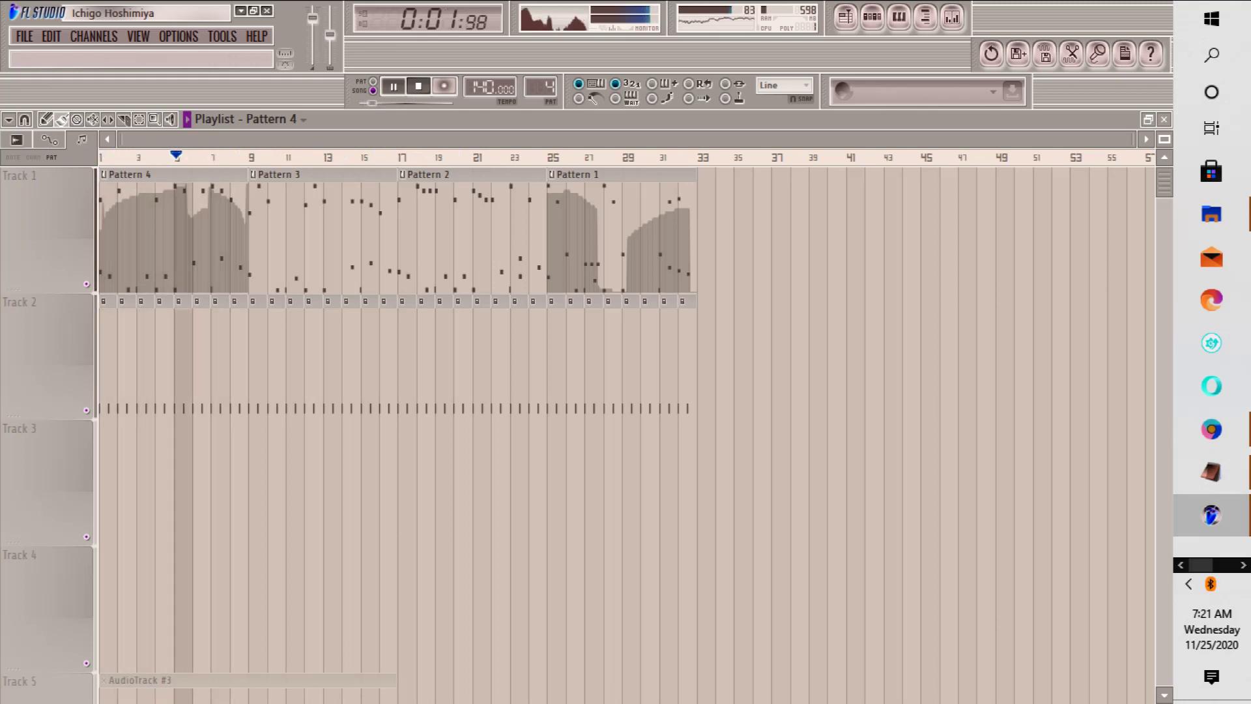
pyautogui.press('space')
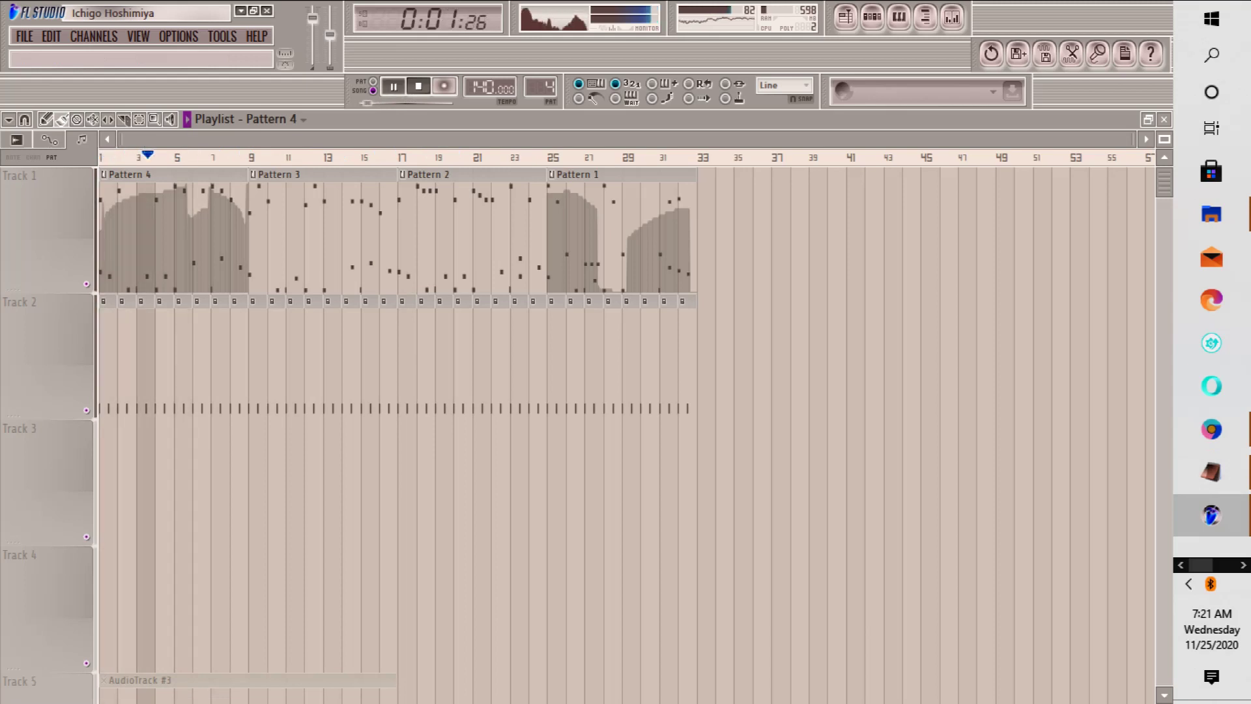
pyautogui.press('space')
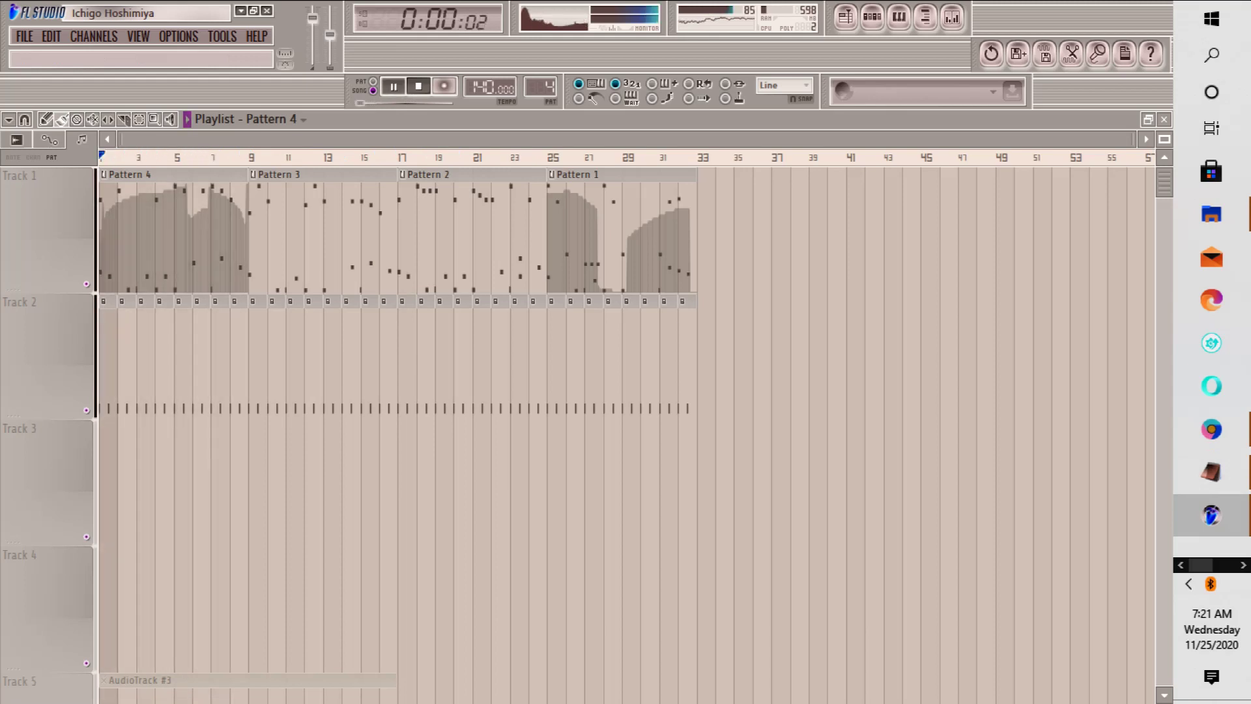
pyautogui.press('space')
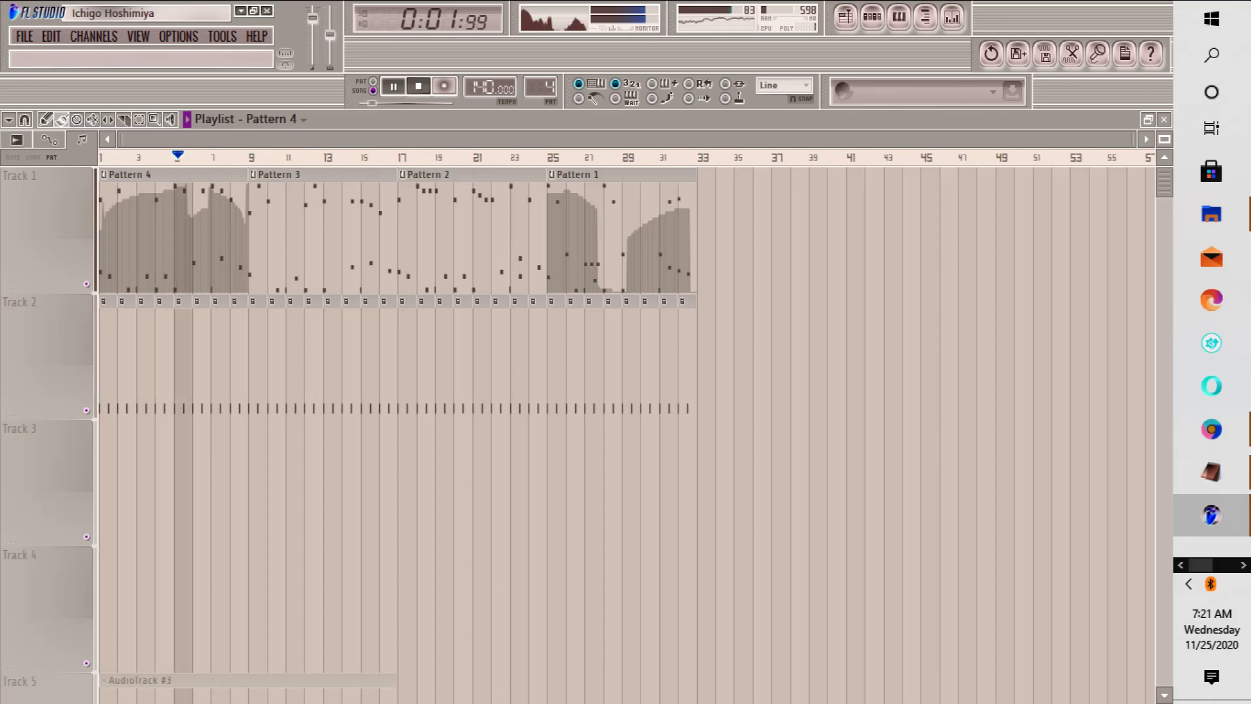
pyautogui.press('space')
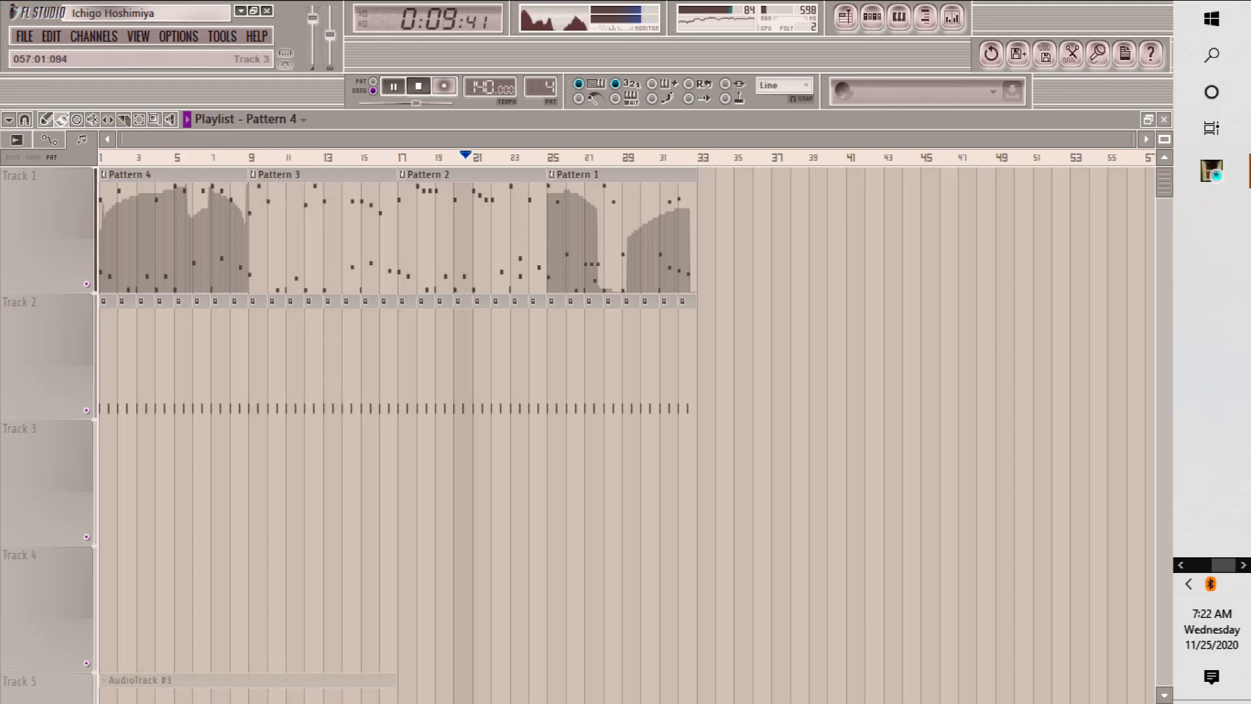
# Step: Switch to the Debut recorder window to check the recording, and return to the FL Studio playlist
pyautogui.moveTo(1211, 171)
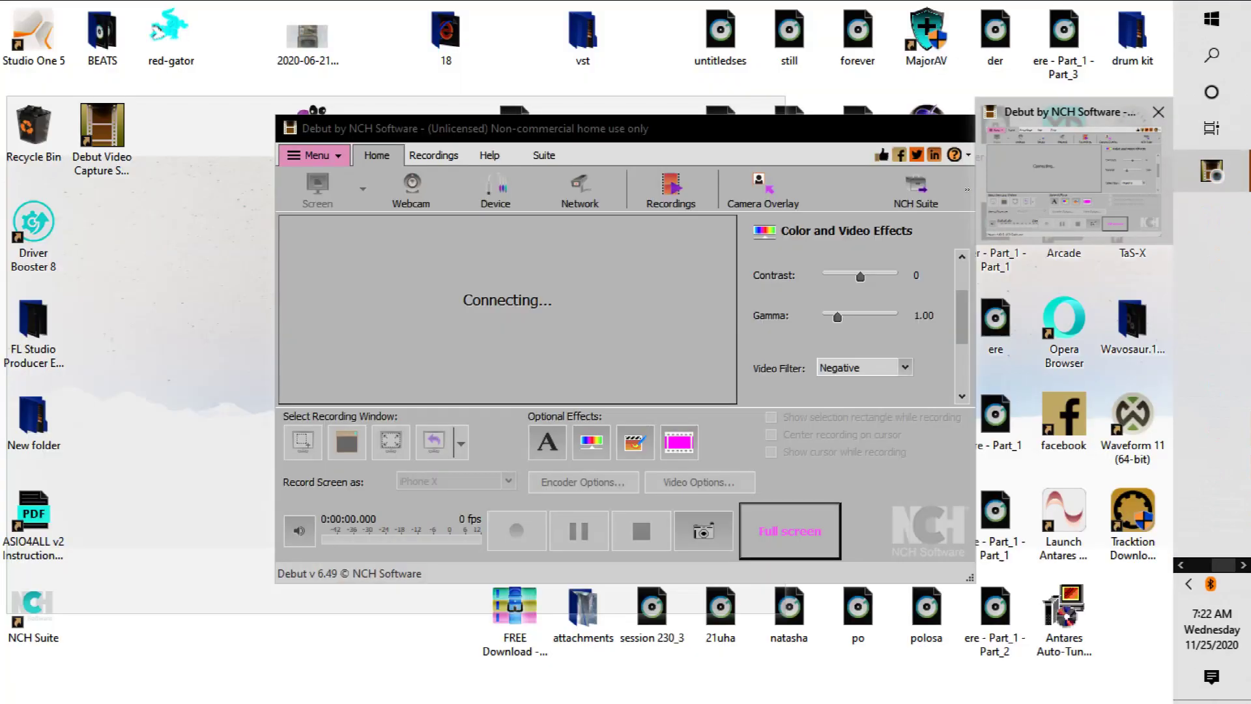
pyautogui.click(1074, 181)
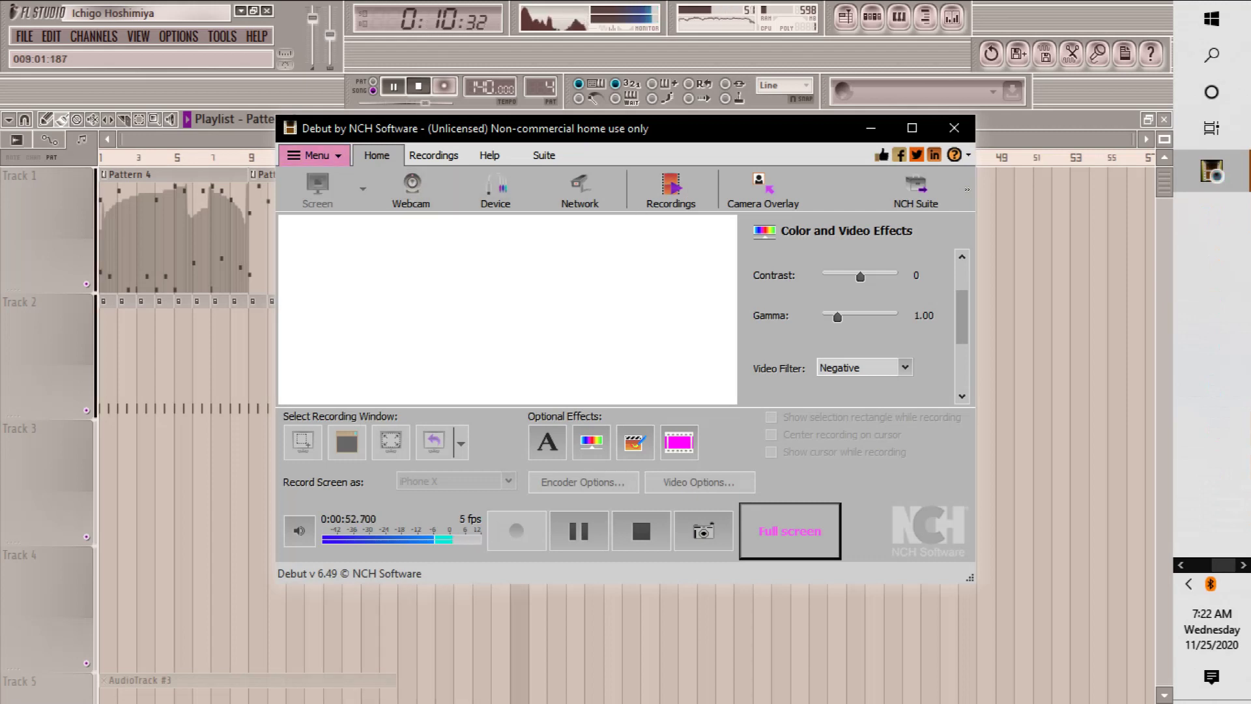
pyautogui.click(255, 121)
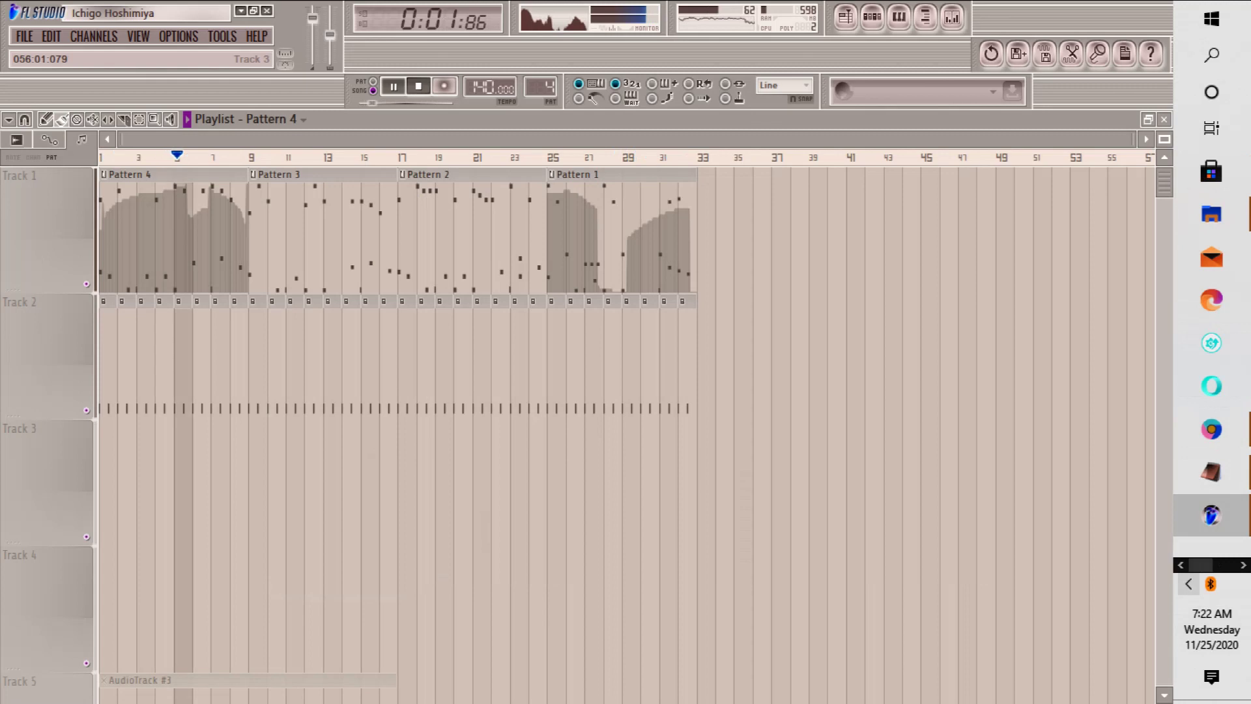
pyautogui.click(1243, 564)
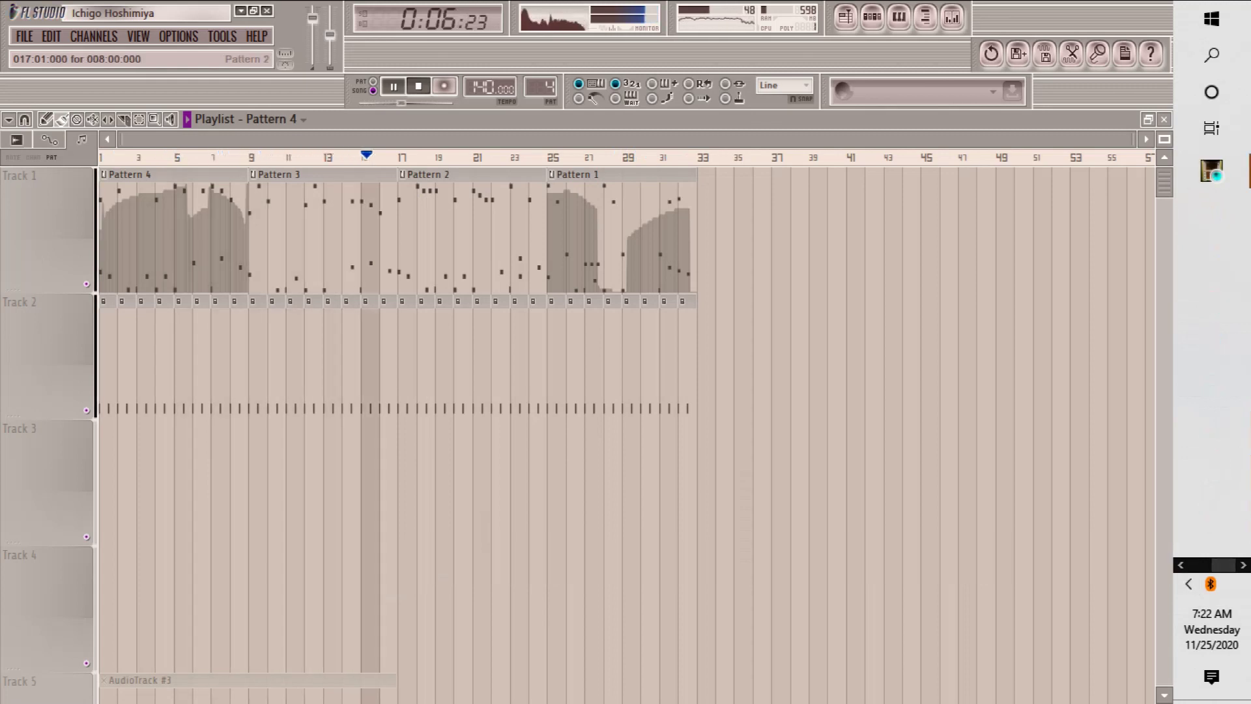
# Step: Show the channel rack and the mixer, and open the Gross Beat effect on the SamplerTrack insert
pyautogui.click(871, 17)
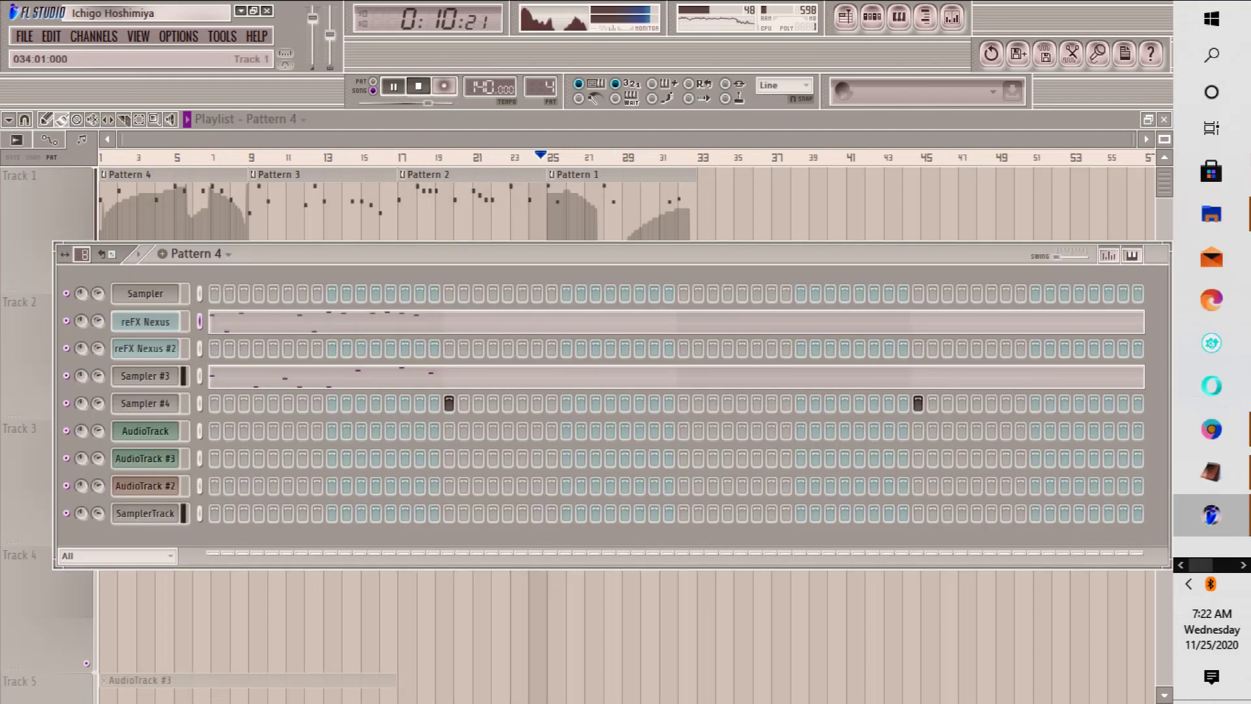
pyautogui.moveTo(638, 253); pyautogui.dragTo(637, 267)
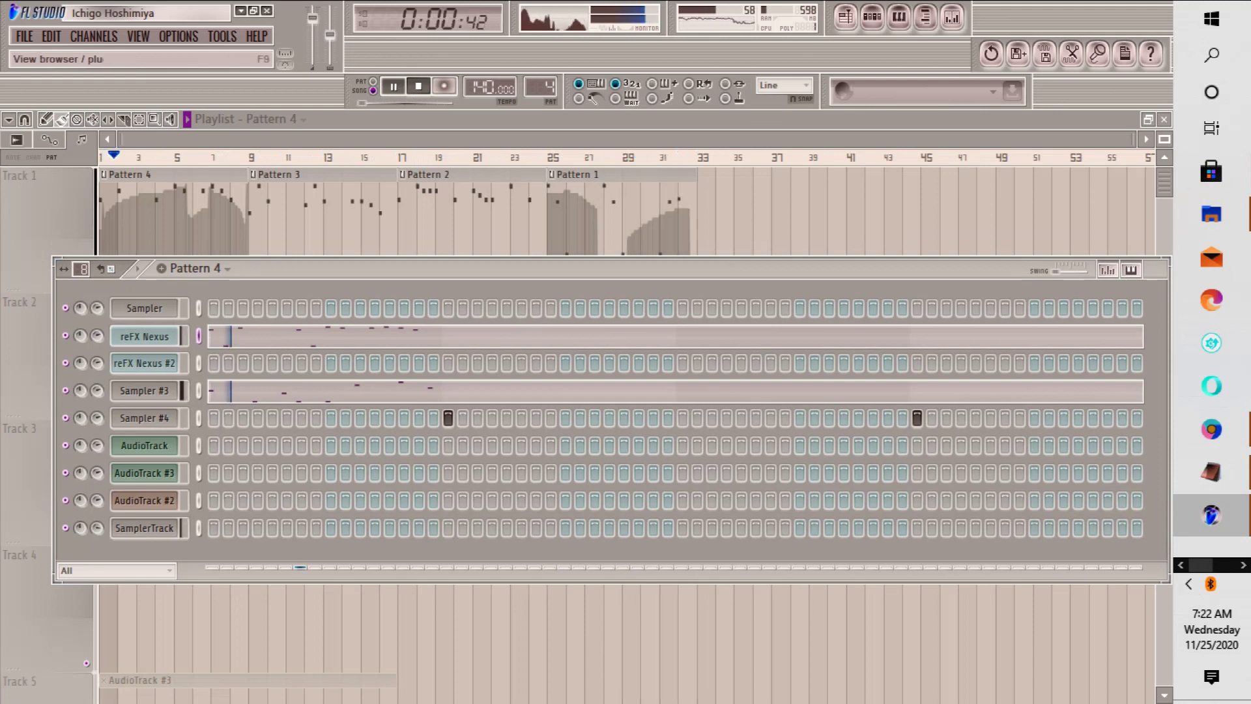
pyautogui.click(952, 17)
pyautogui.click(1010, 183)
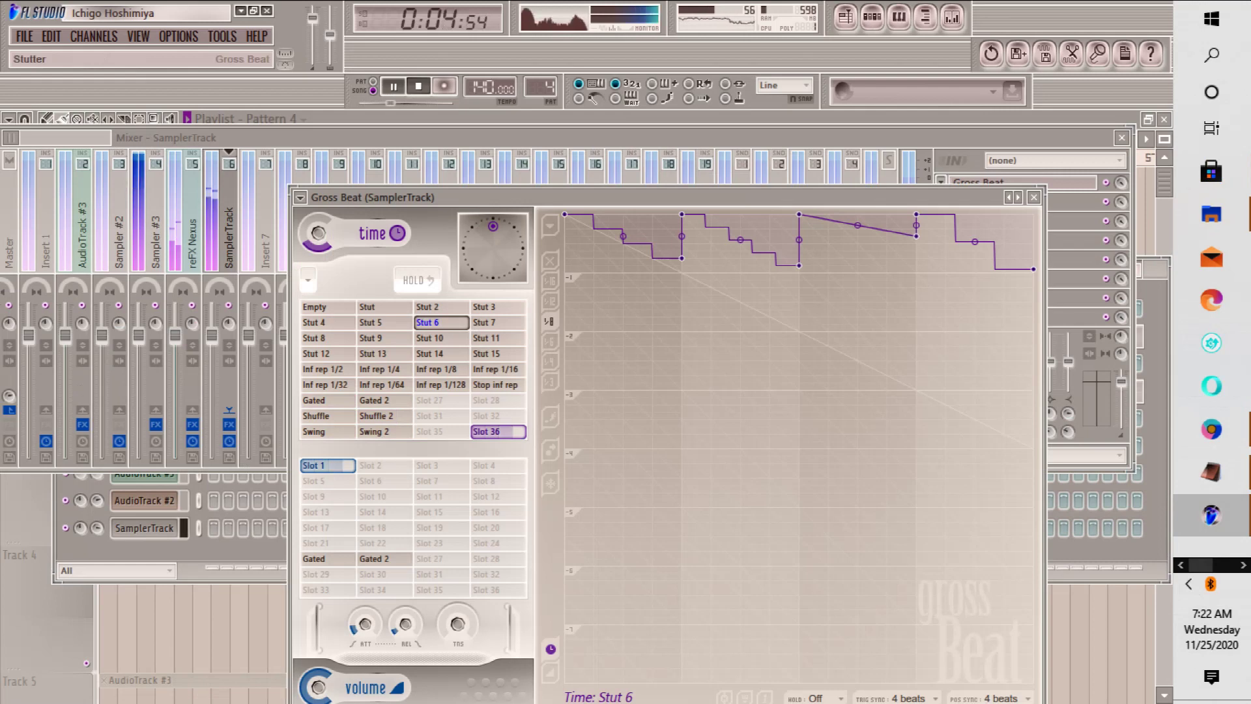
pyautogui.click(300, 197)
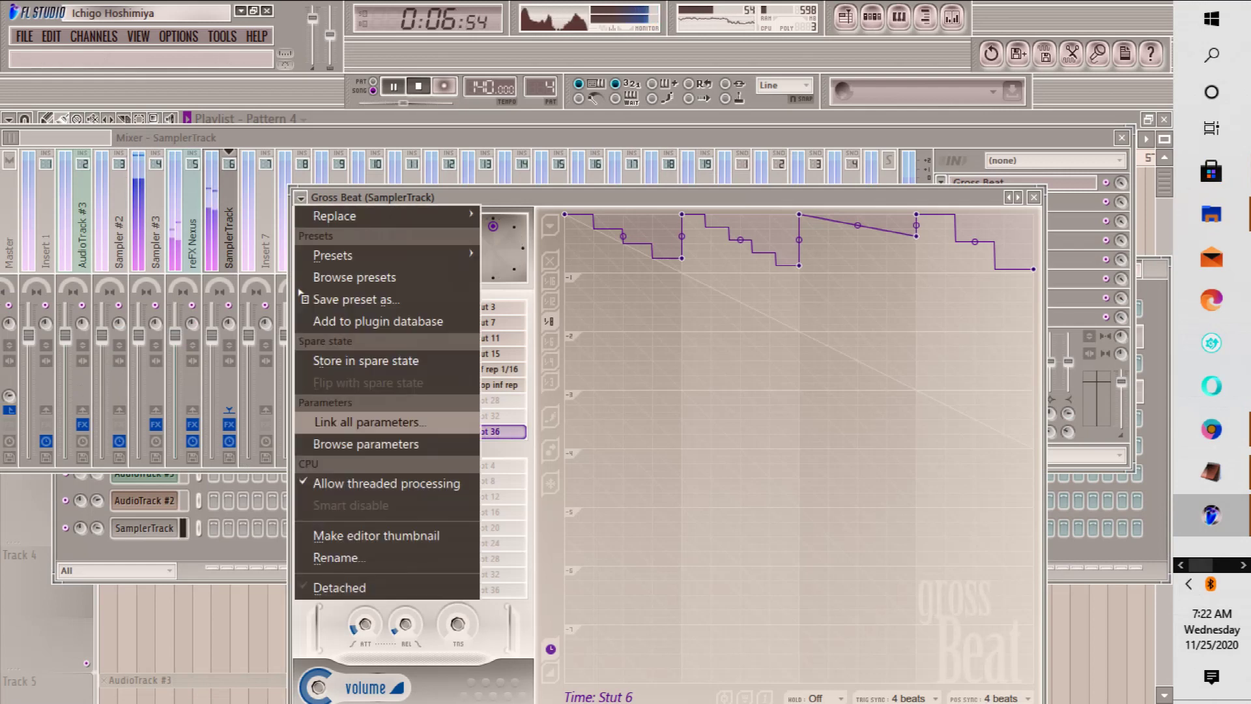
pyautogui.moveTo(387, 217)
pyautogui.click(521, 198)
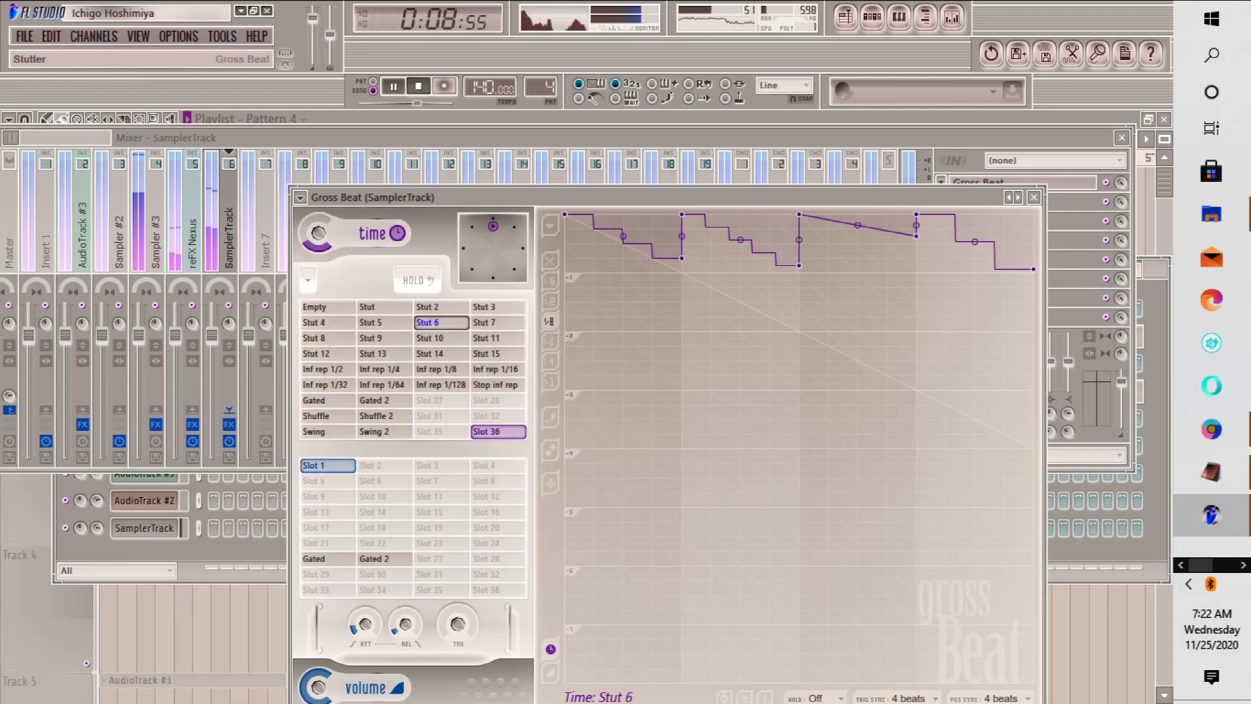
# Step: Choose the Swing time slot in Gross Beat and open the time slot's event editor, showing its events across several bars
pyautogui.click(314, 431)
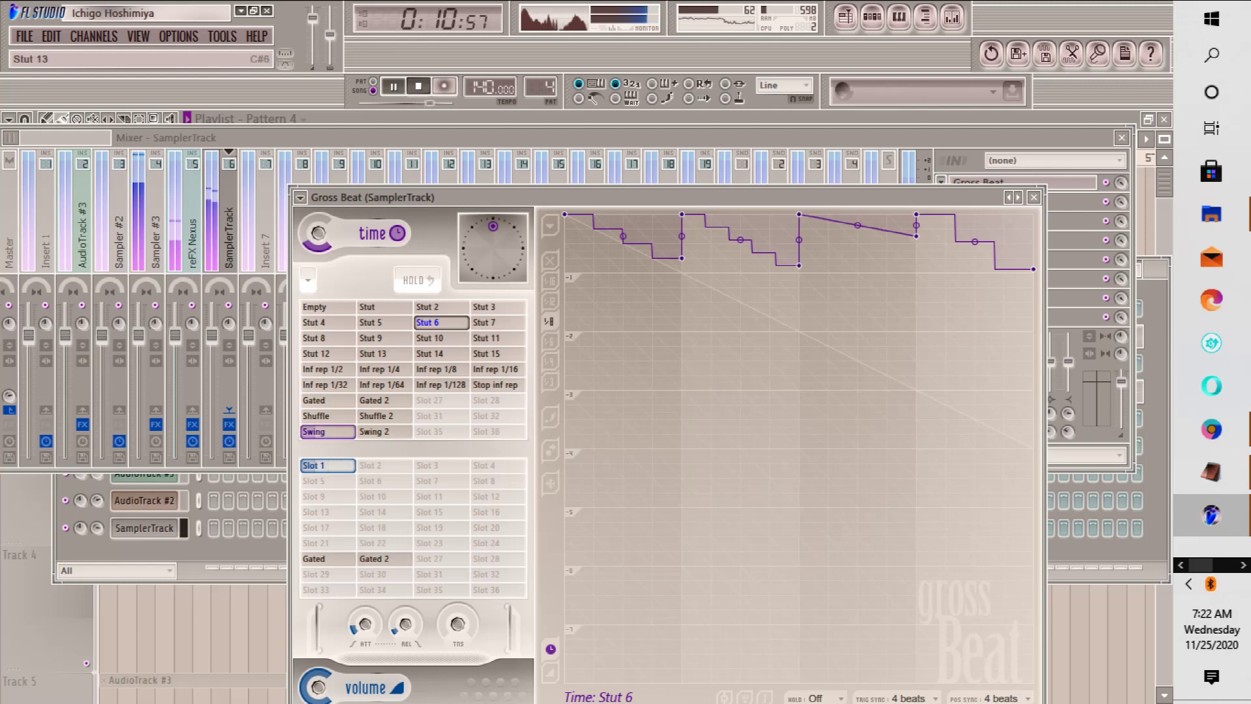
pyautogui.rightClick(314, 432)
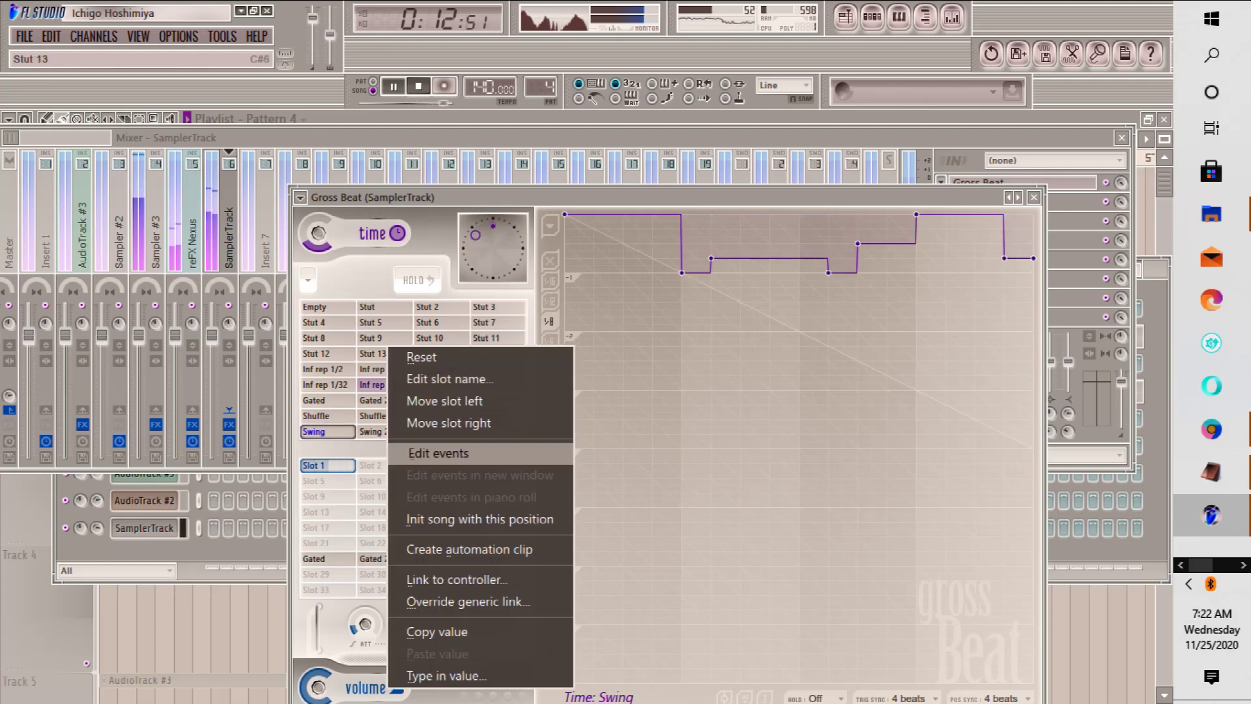
pyautogui.click(437, 453)
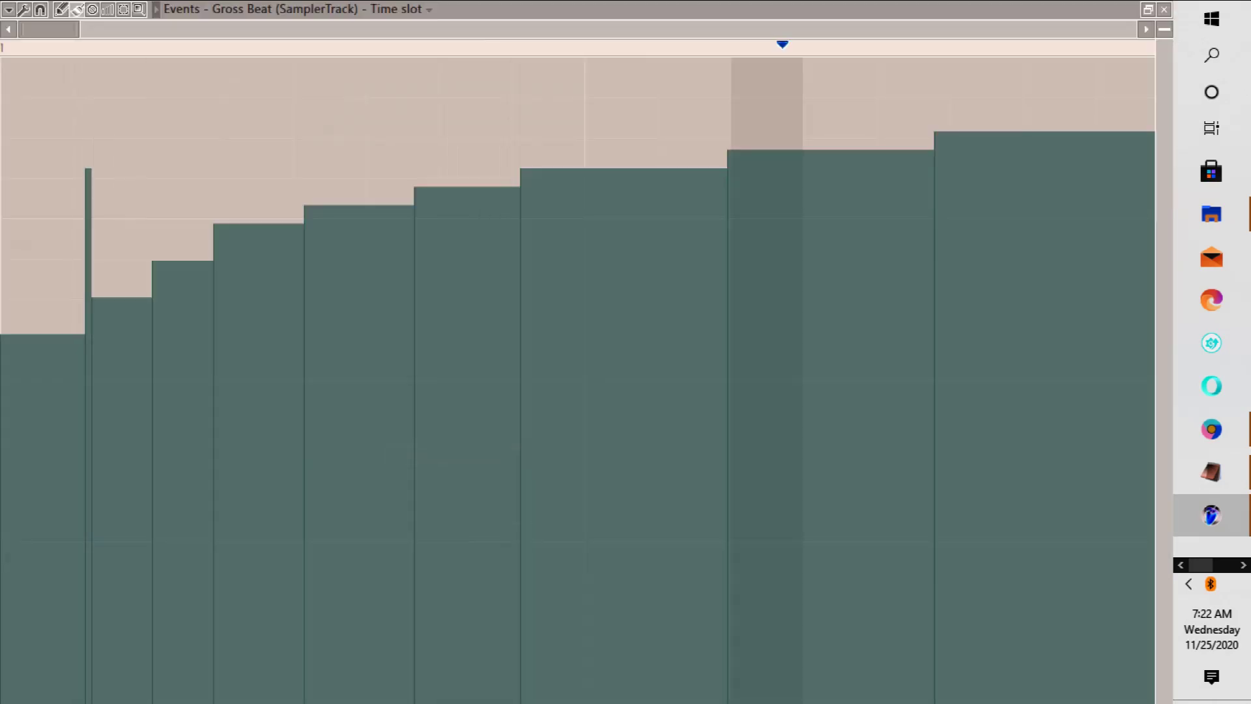
pyautogui.moveTo(77, 29); pyautogui.dragTo(718, 29)
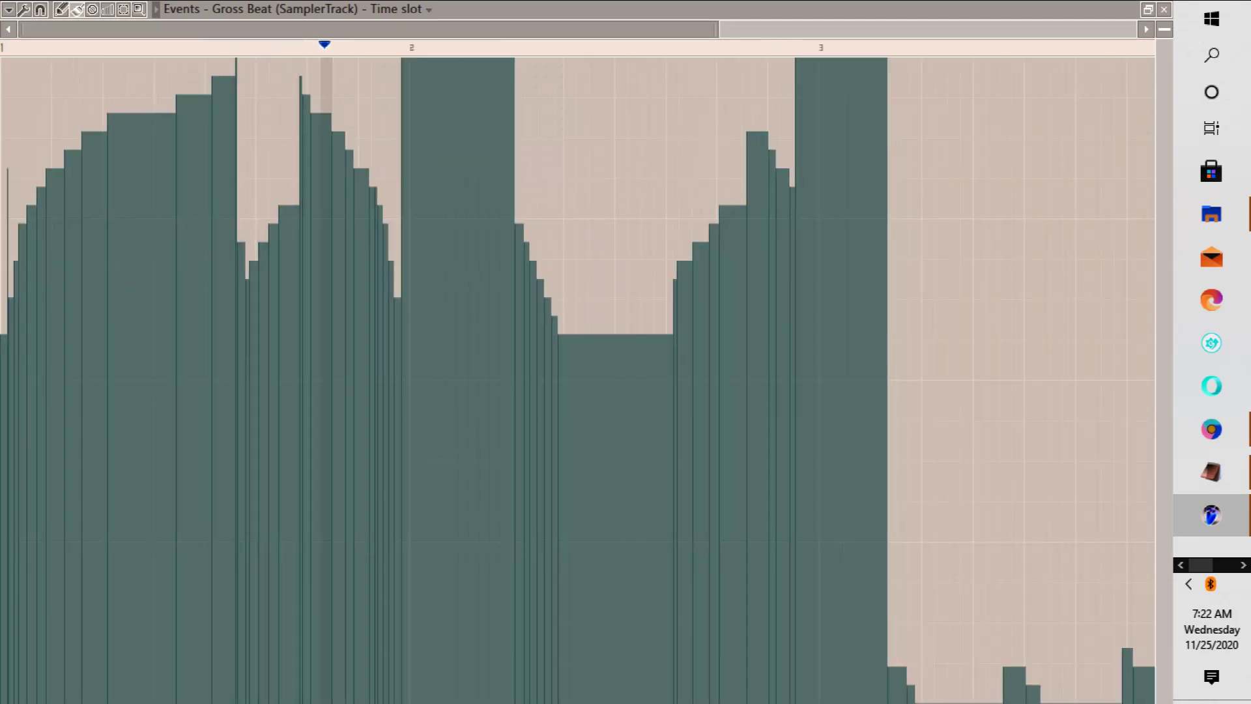
# Step: Turn the time slot events into an automation clip with the default Decimate threshold, and move the clip to Track 3
pyautogui.click(9, 9)
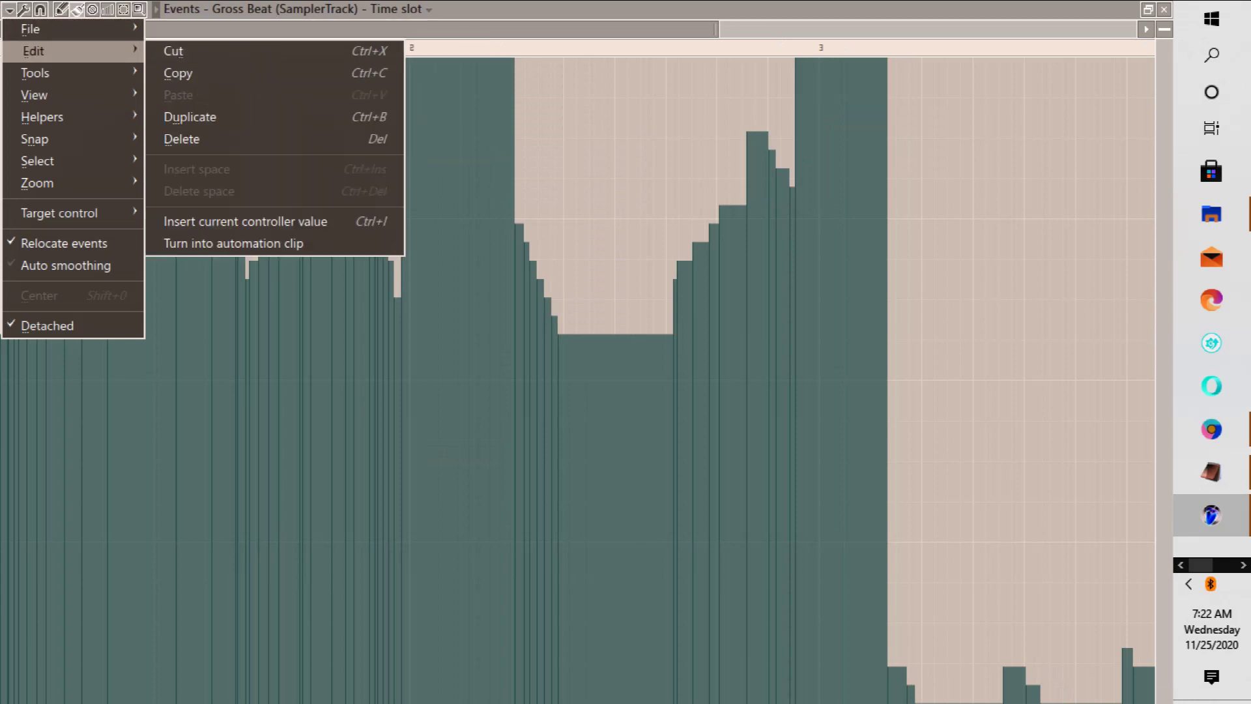
pyautogui.moveTo(133, 30)
pyautogui.click(234, 243)
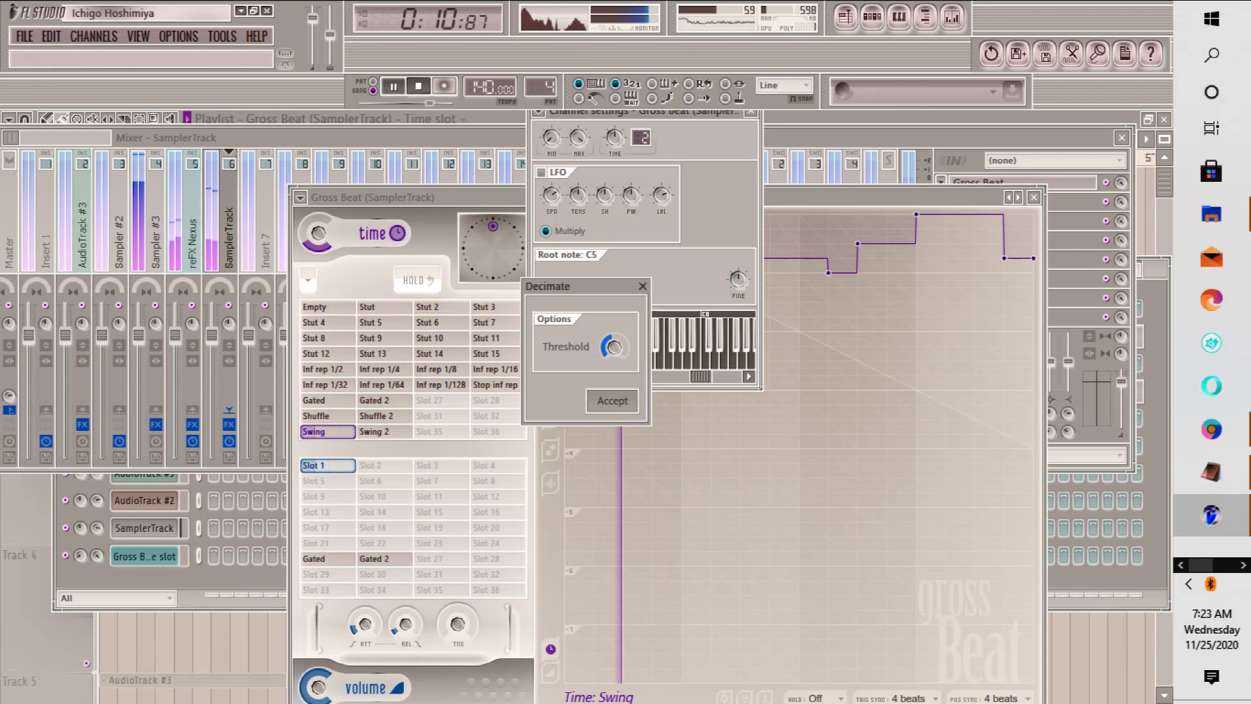
pyautogui.click(612, 401)
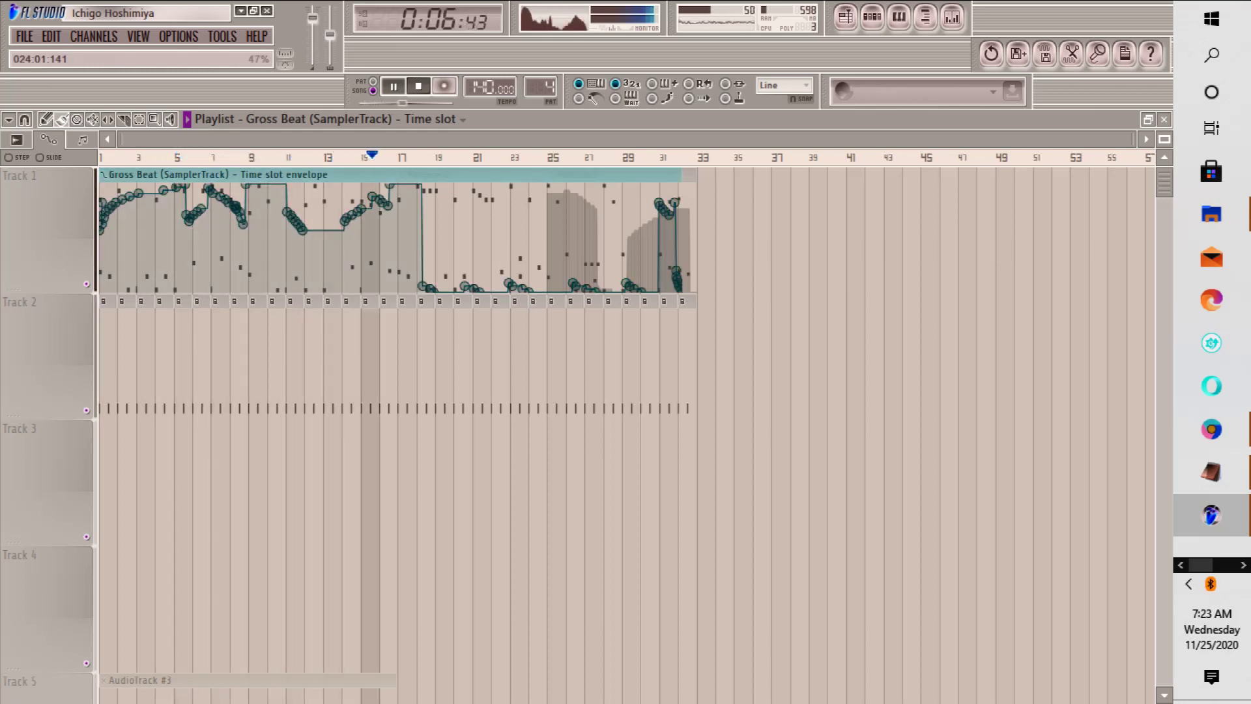
pyautogui.moveTo(529, 174); pyautogui.dragTo(529, 427)
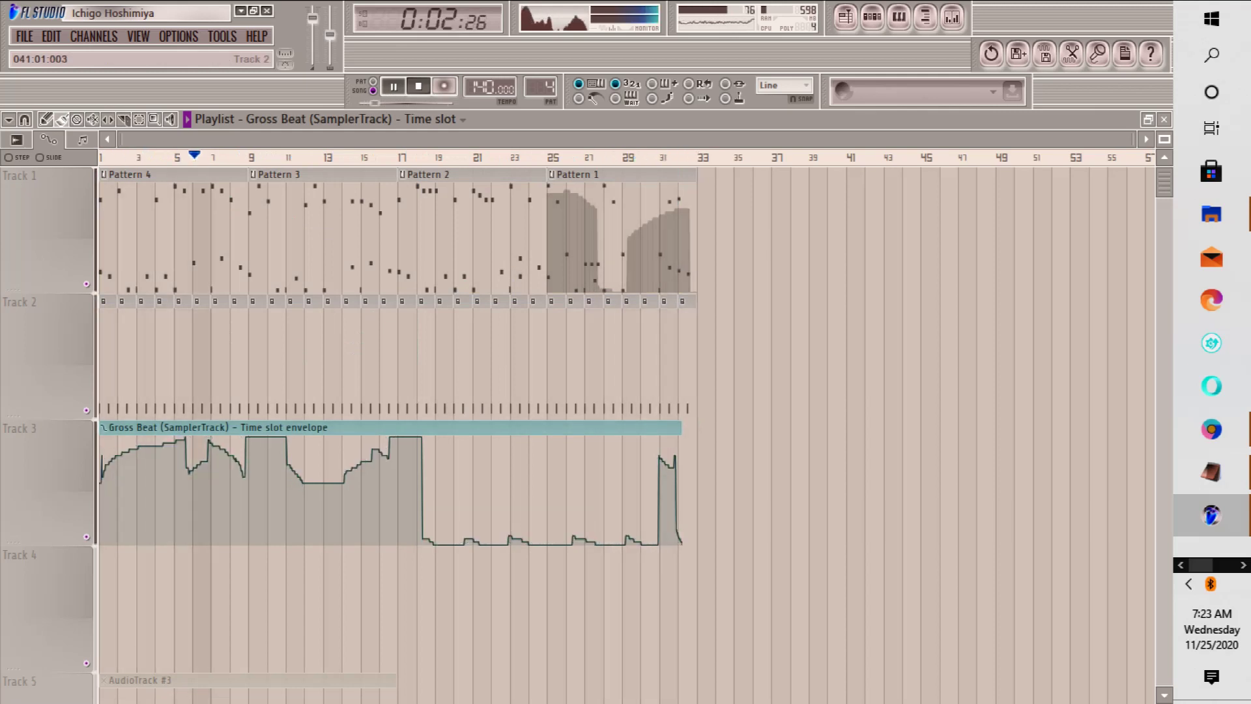
# Step: Select Pattern 1 in the playlist and reopen the Gross Beat effect on the SamplerTrack mixer insert
pyautogui.moveTo(642, 234)
pyautogui.mouseDown()
pyautogui.moveTo(660, 235)
pyautogui.moveTo(642, 234)
pyautogui.mouseUp()
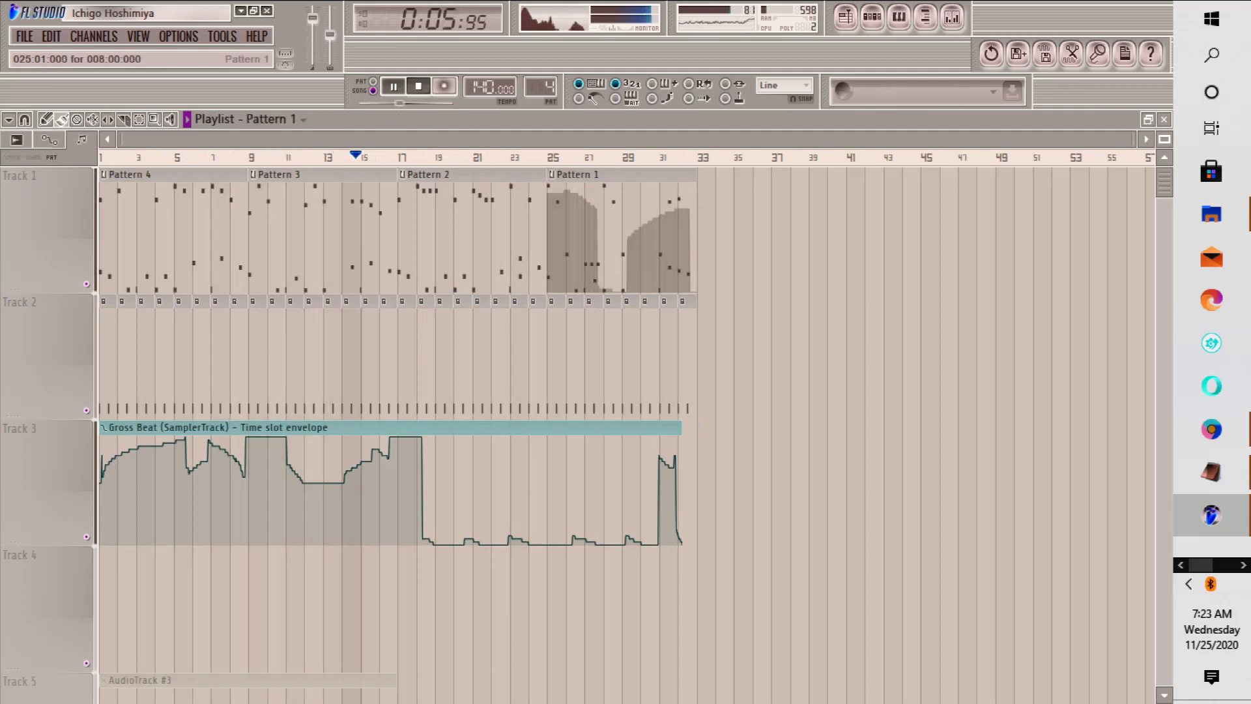
pyautogui.press('F6')
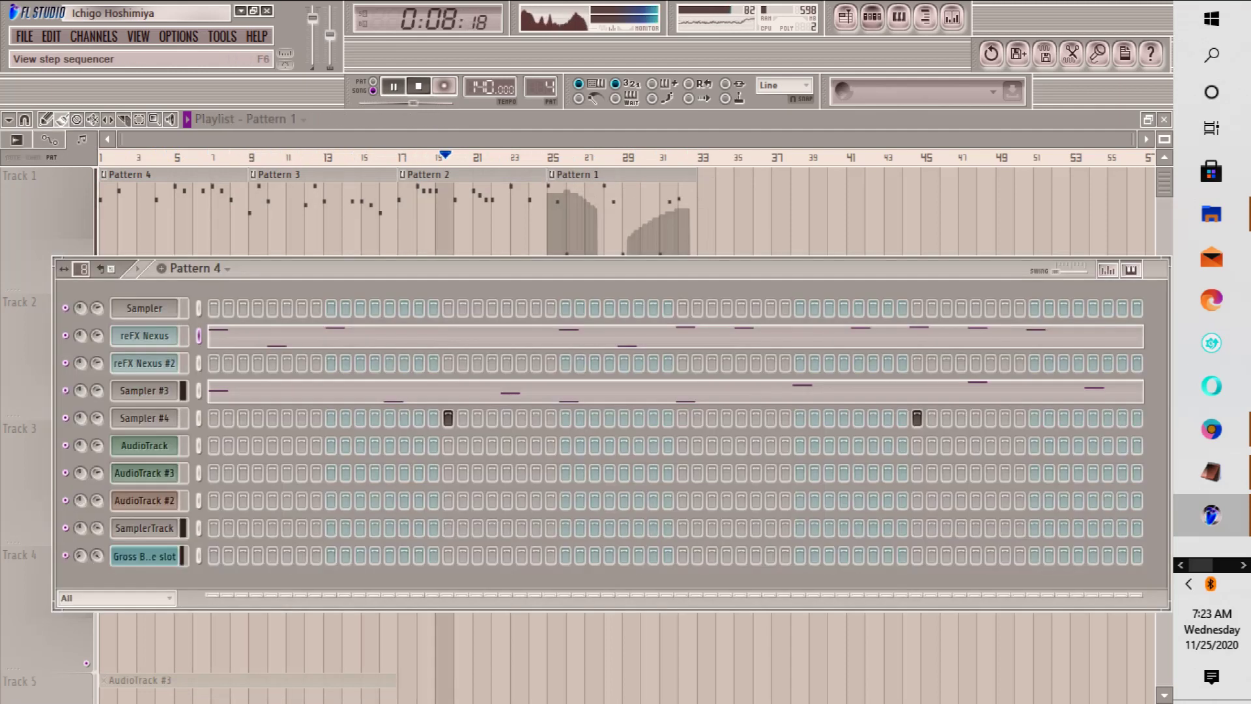
pyautogui.press('F9')
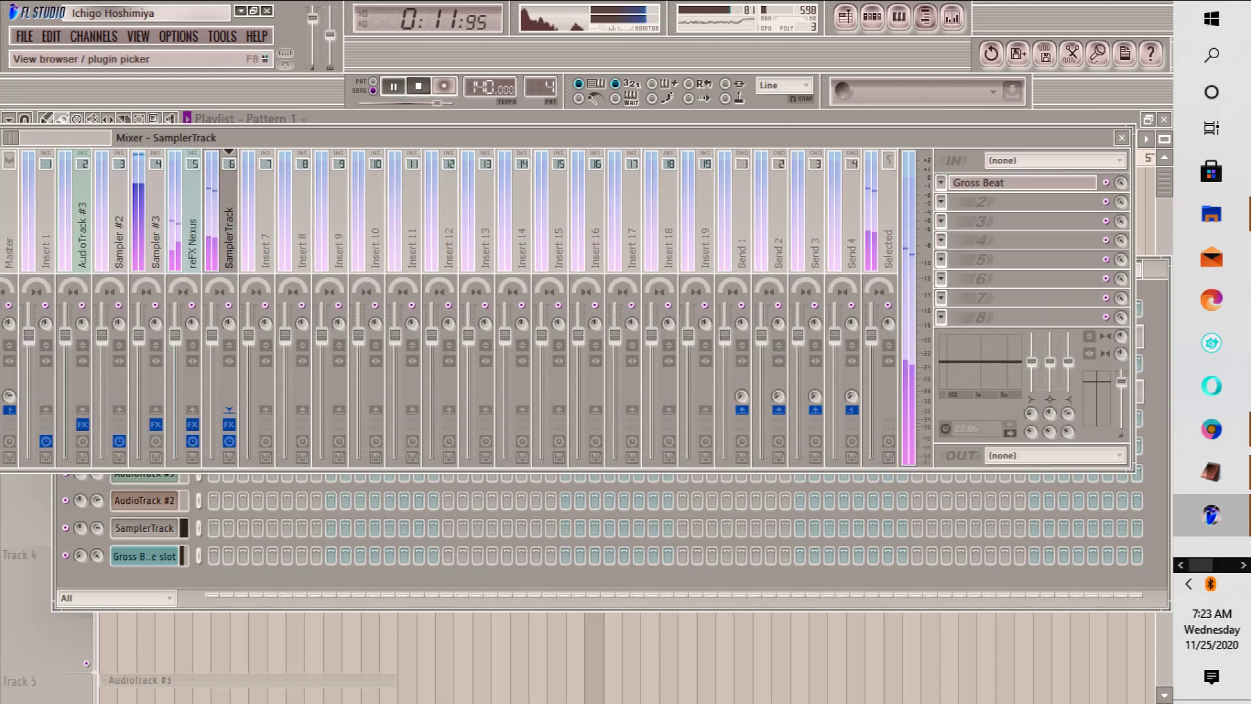
pyautogui.click(941, 183)
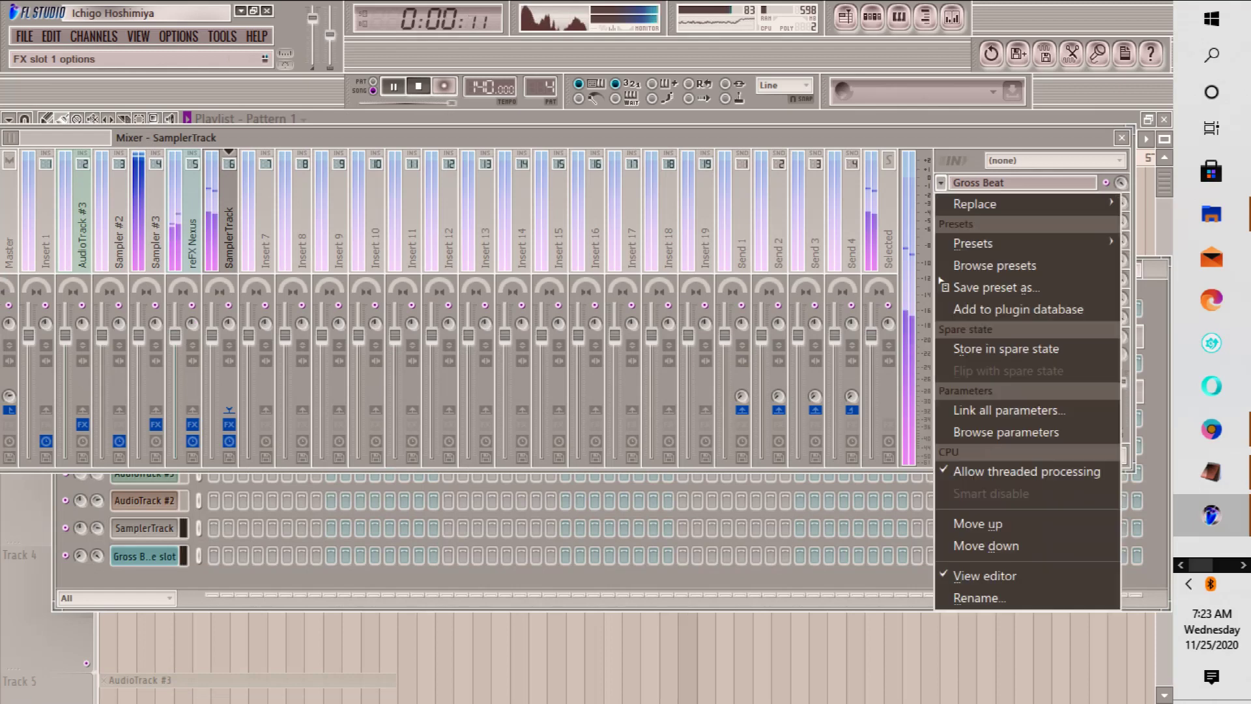
pyautogui.moveTo(973, 243)
pyautogui.click(1111, 243)
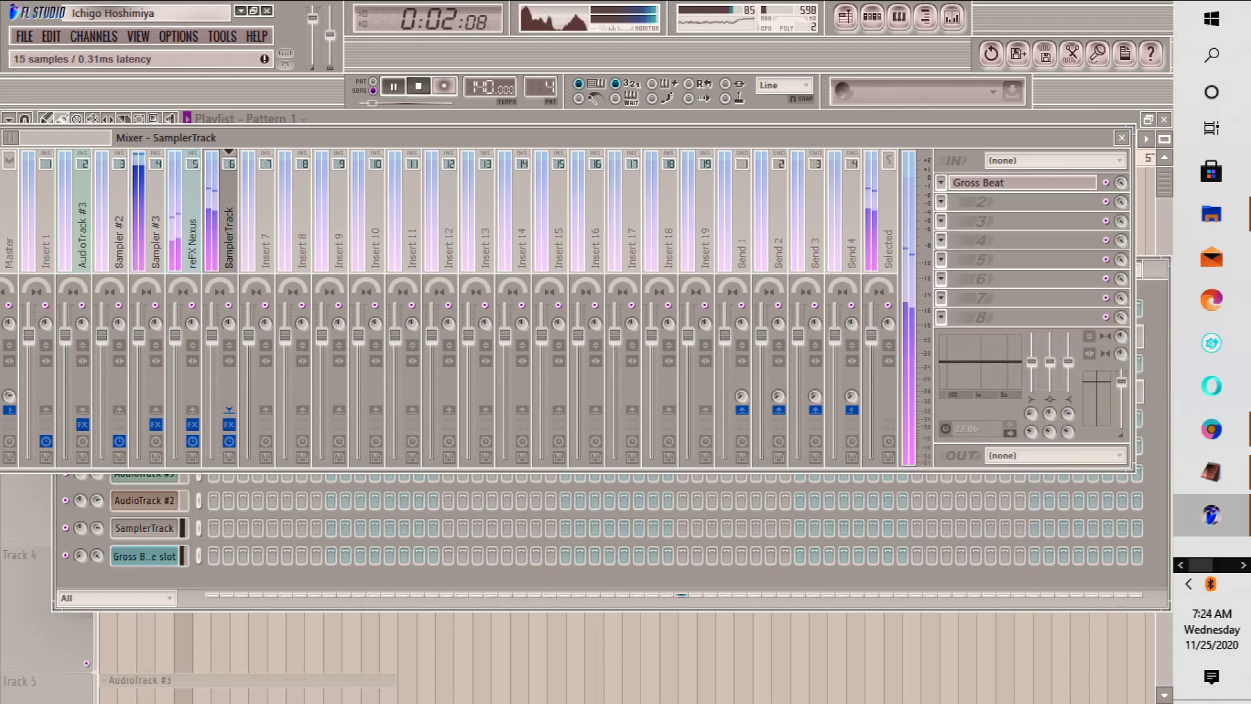
pyautogui.click(1016, 183)
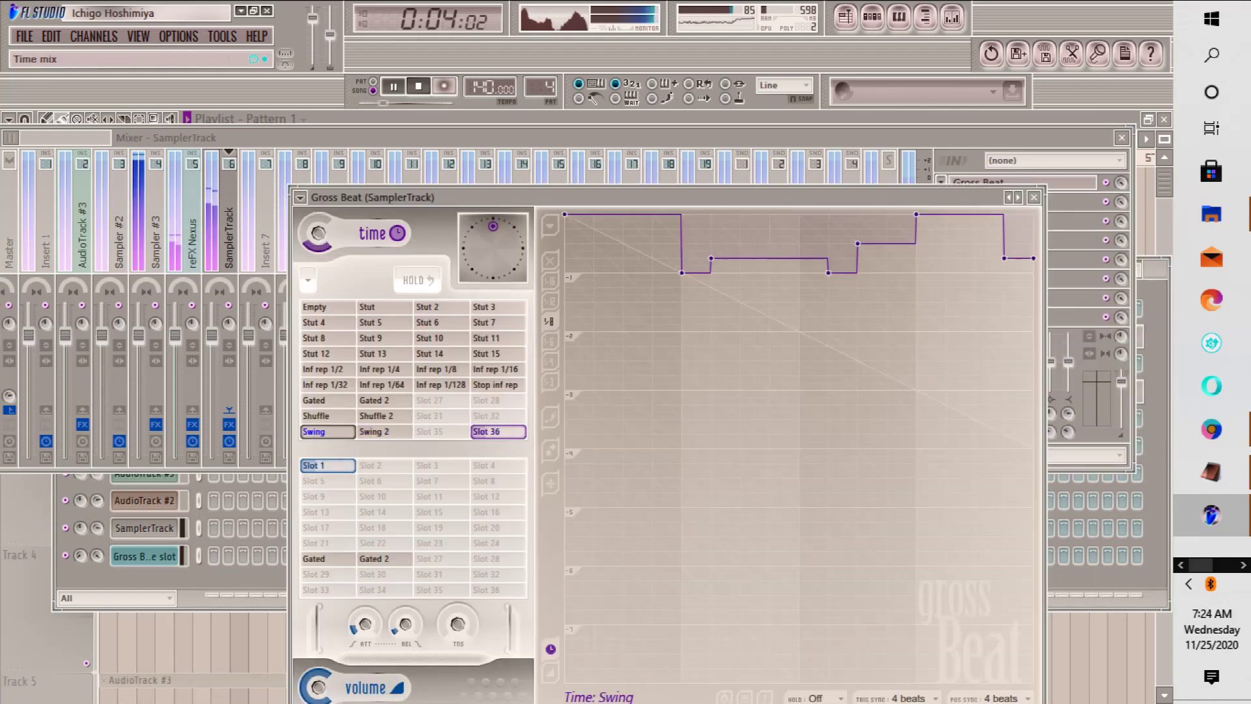
pyautogui.click(301, 197)
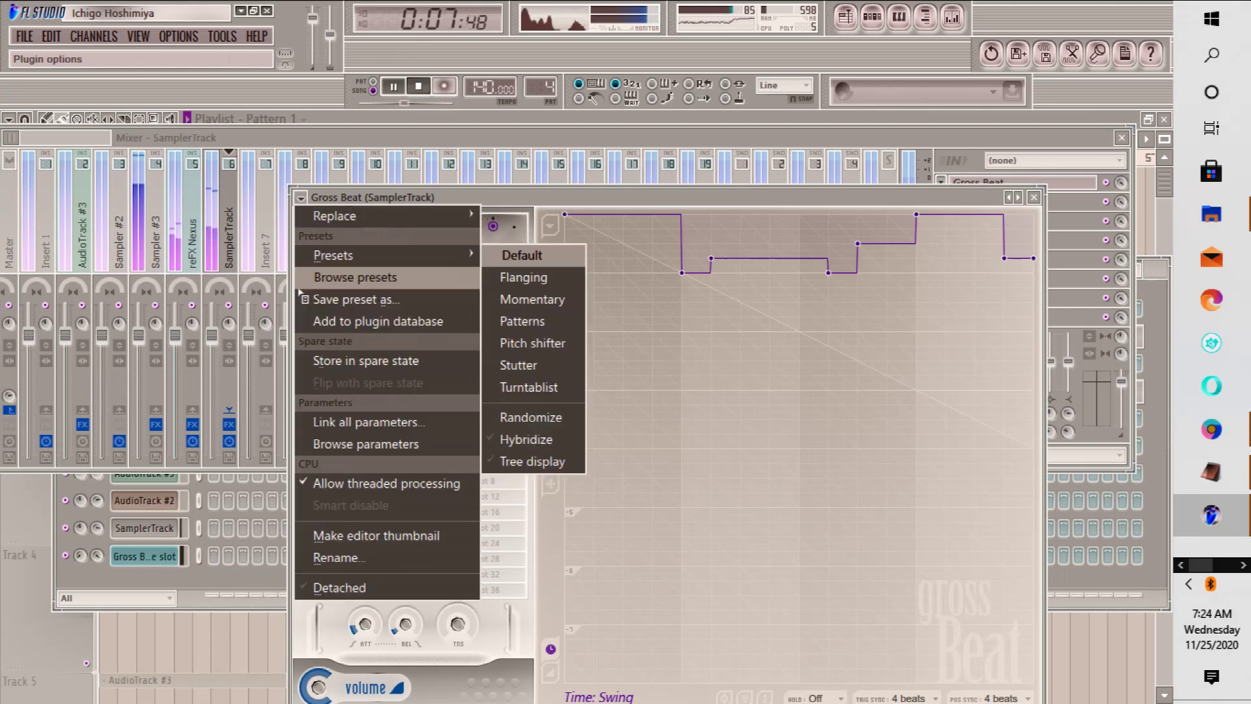
pyautogui.moveTo(337, 216)
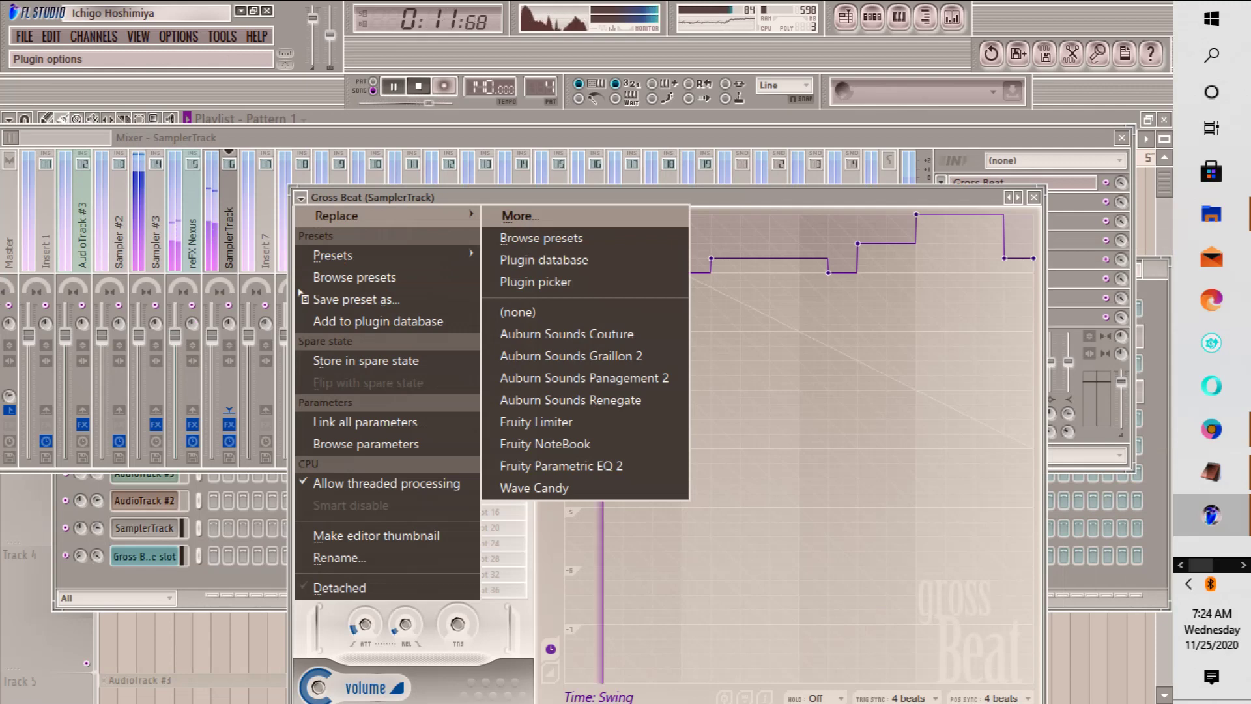
pyautogui.press('Escape')
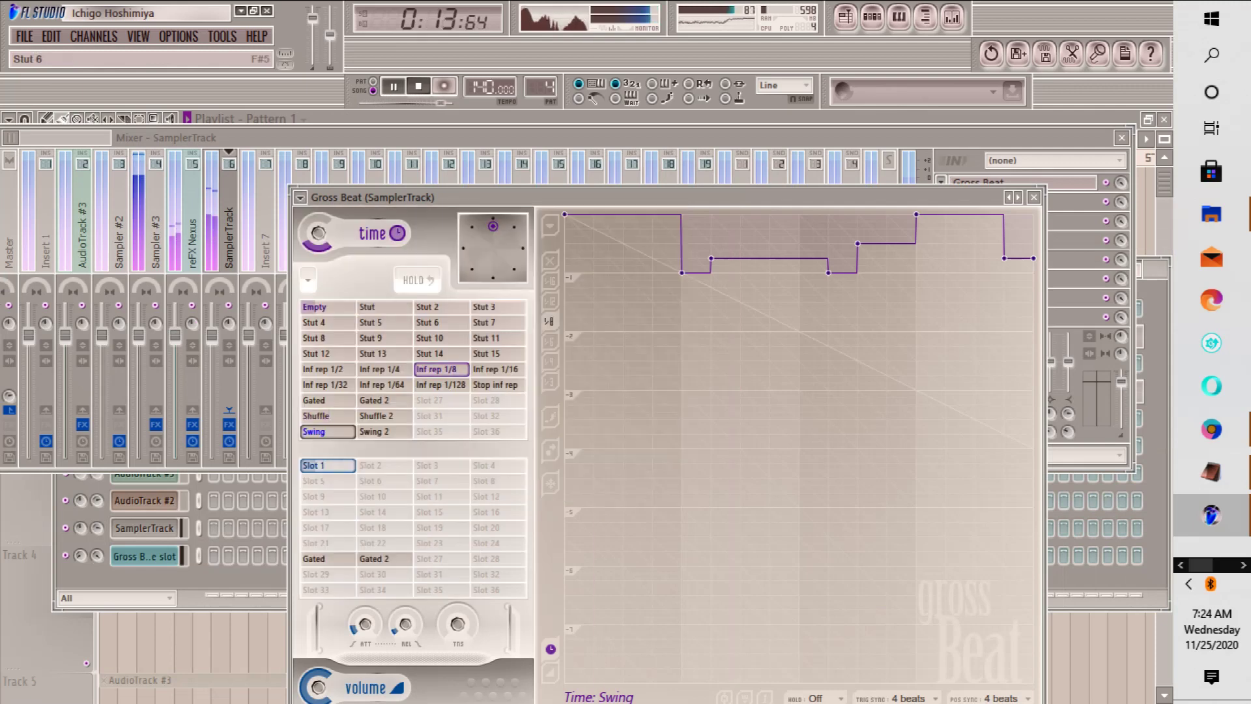
# Step: Open the event editor for Gross Beat's time slot again and examine its first bars for events
pyautogui.rightClick(430, 326)
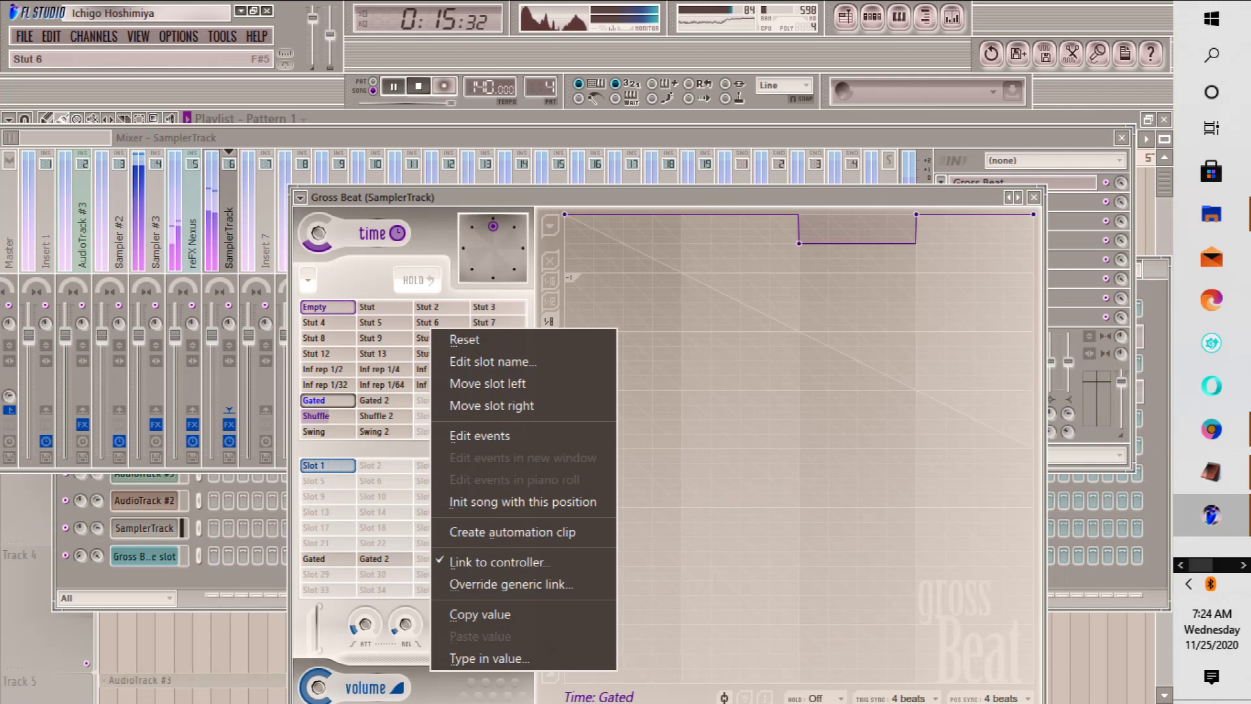
pyautogui.click(479, 435)
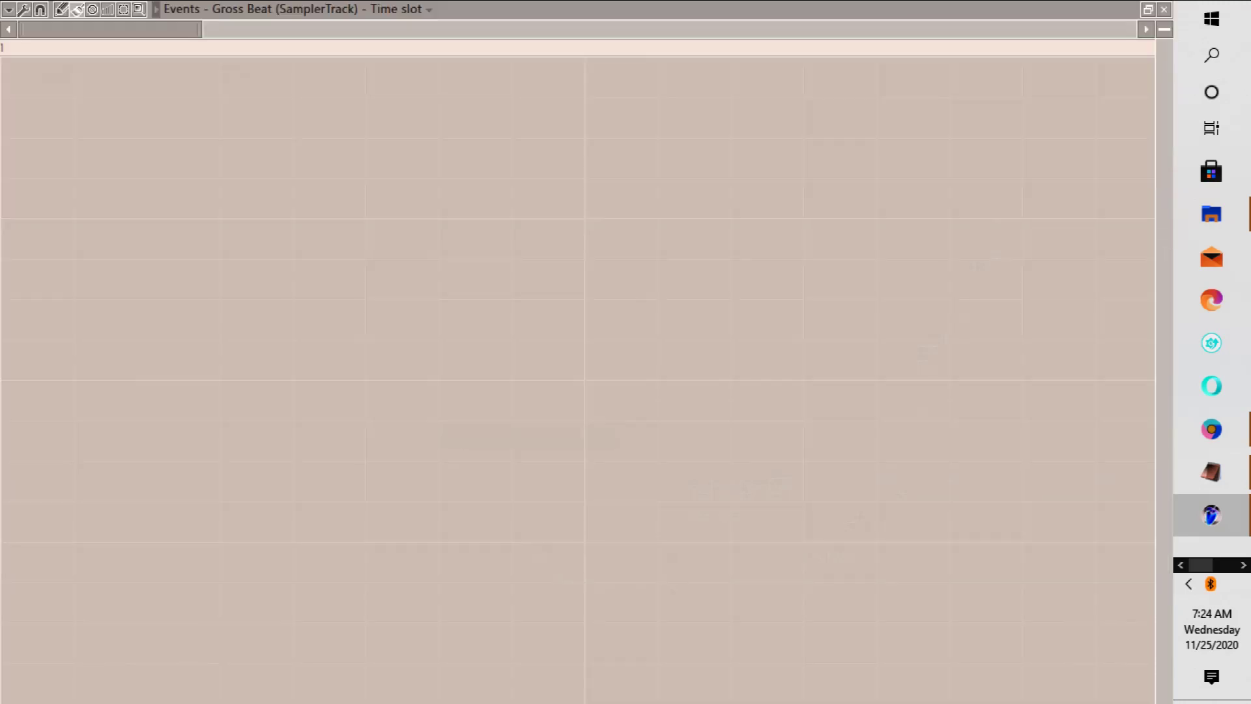
pyautogui.scroll(-5, 577, 379)
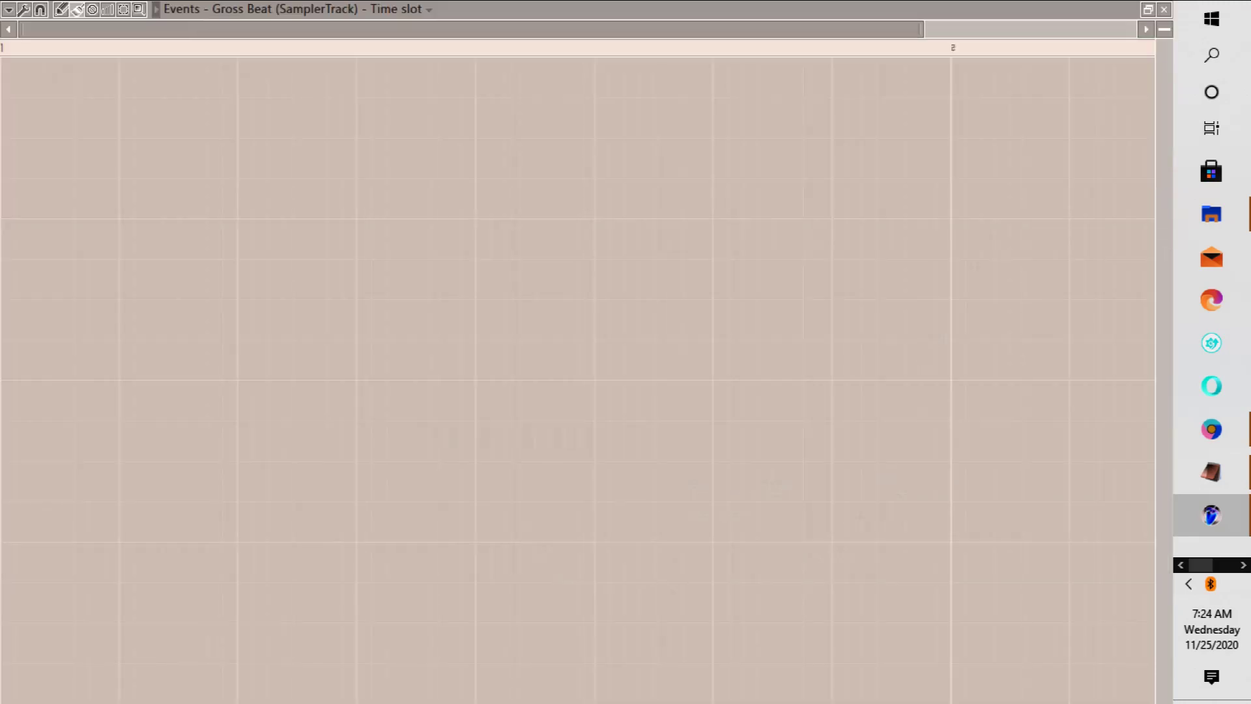
# Step: Close the time slot event editor and the mixer, and return to the playlist
pyautogui.click(1164, 9)
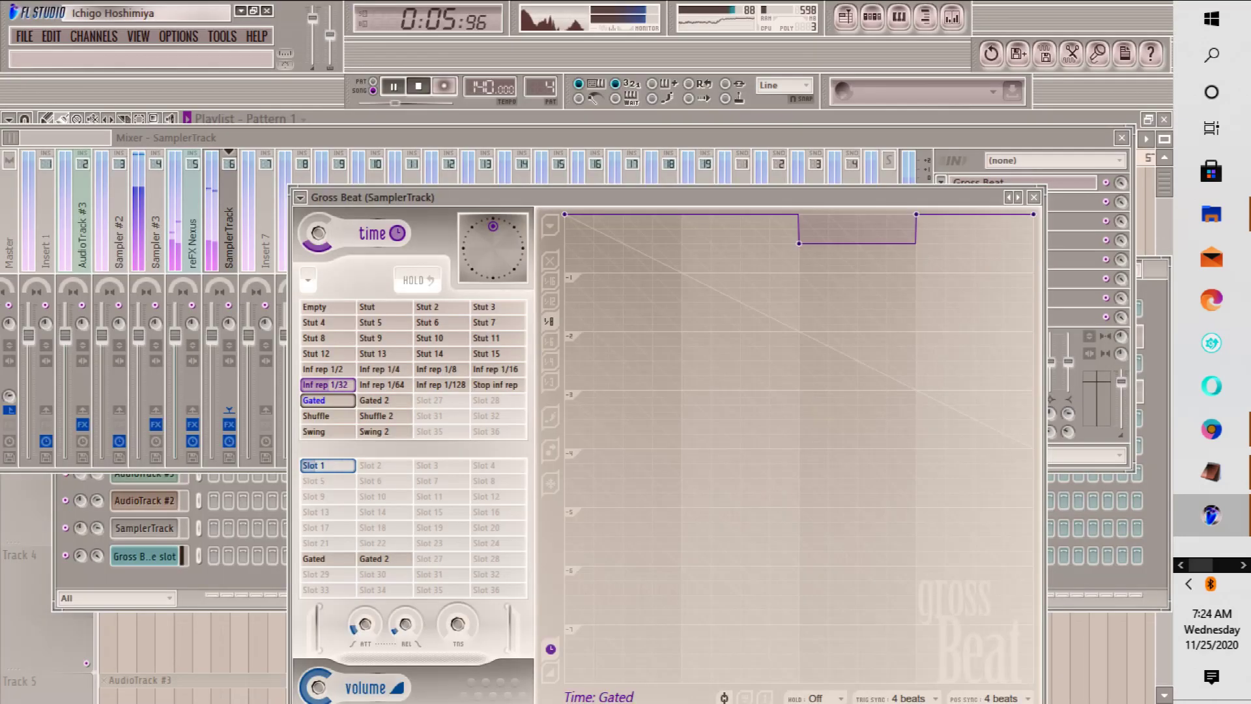
pyautogui.press('F9')
pyautogui.press('F5')
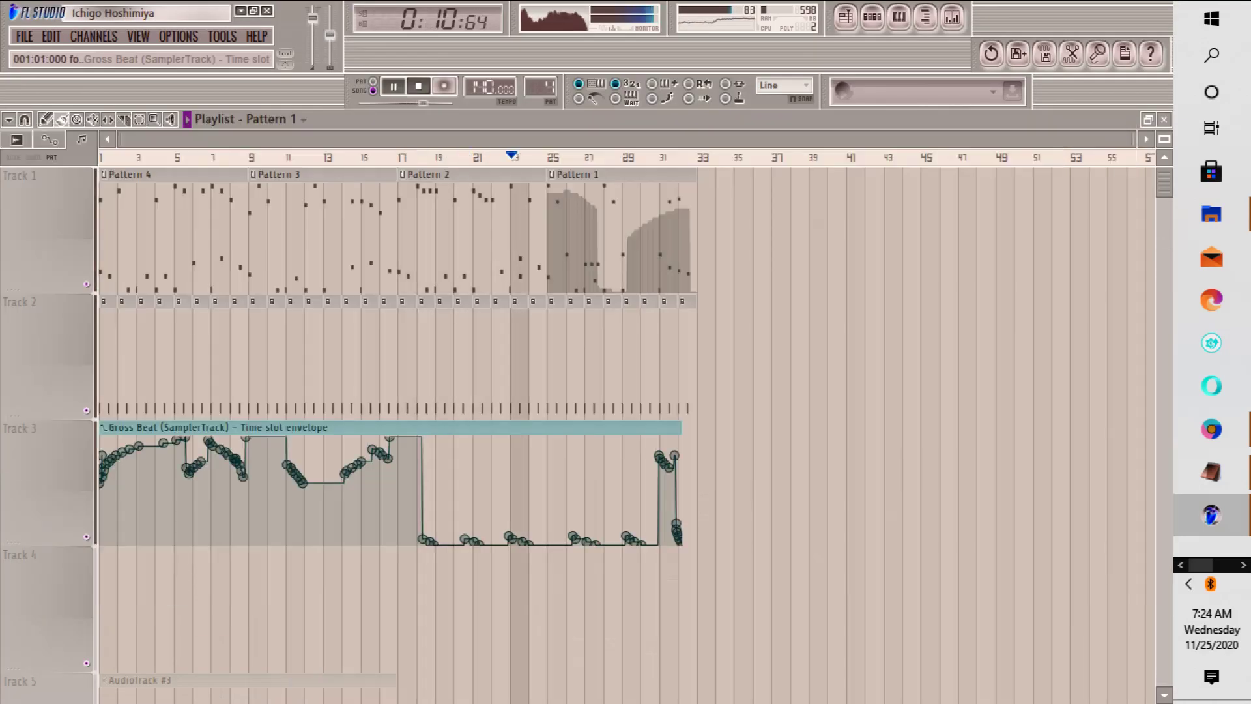
pyautogui.click(103, 427)
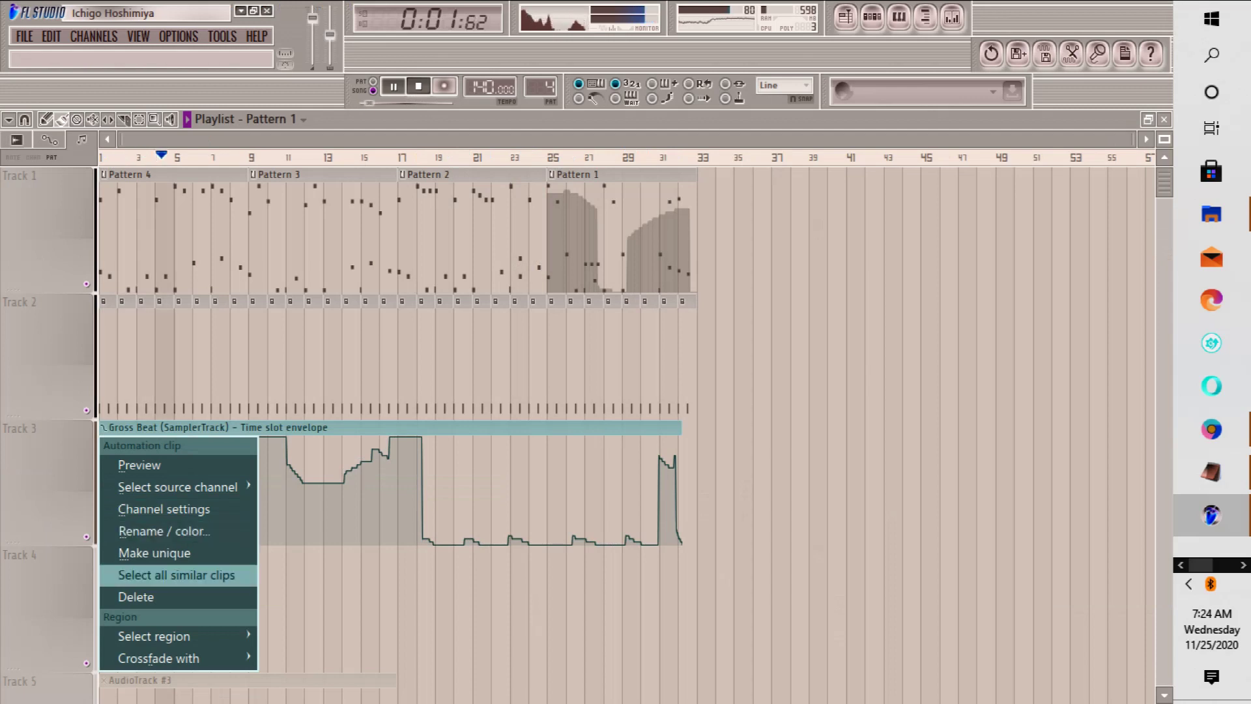
pyautogui.moveTo(182, 658)
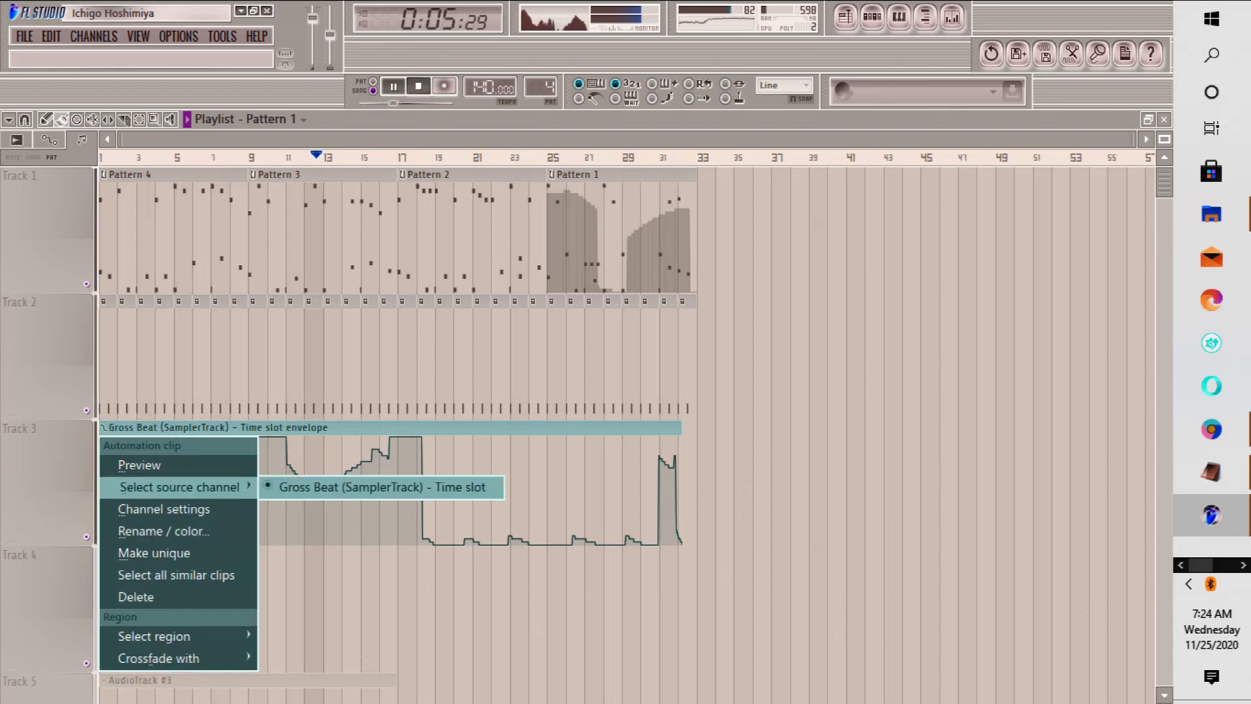
pyautogui.click(171, 465)
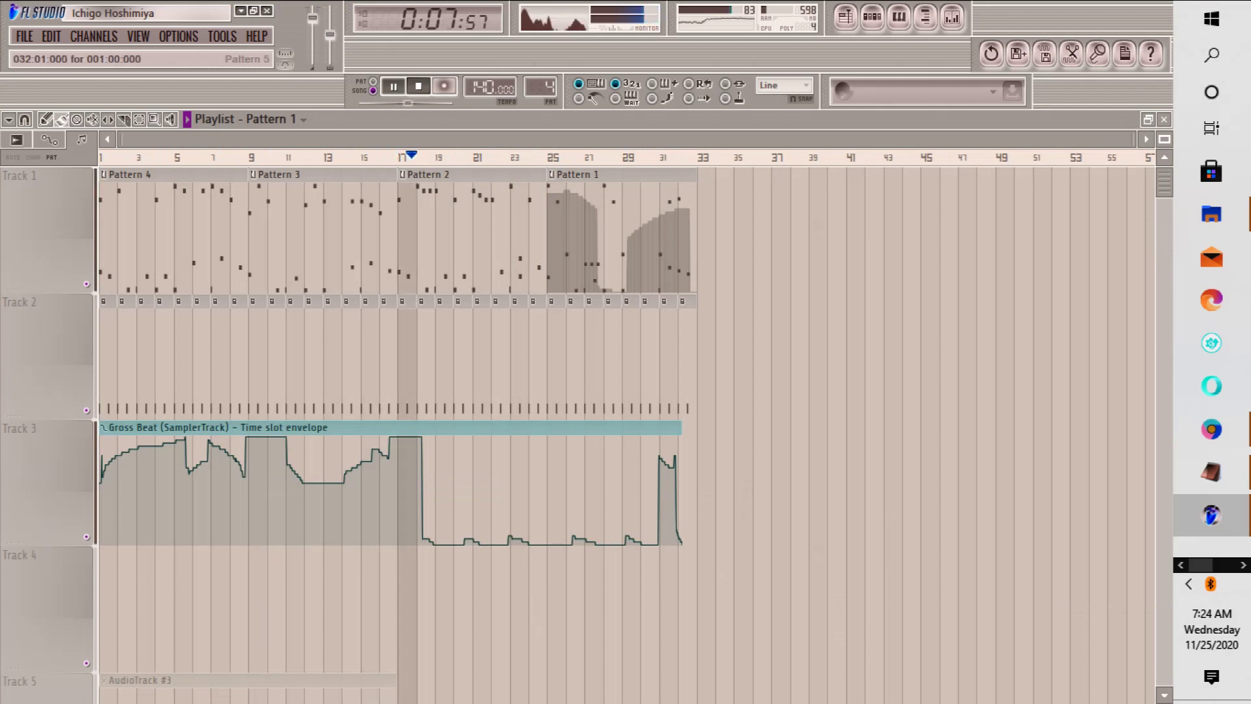
# Step: Mute Track 3 with the Gross Beat time slot clip and restart playback
pyautogui.click(86, 537)
pyautogui.press('space')
pyautogui.press('space')
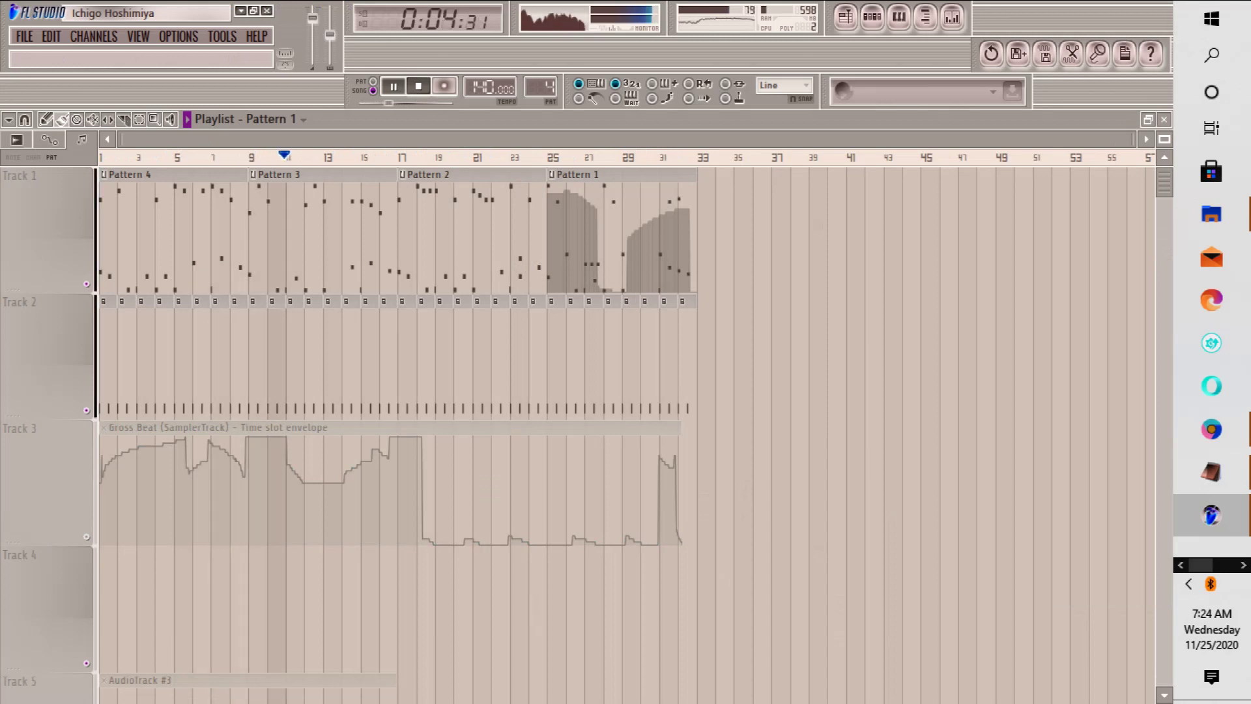
# Step: Duplicate all the pattern clips on Tracks 1 and 2 so that the second set starts at bar 33
pyautogui.moveTo(684, 365); pyautogui.dragTo(109, 221)
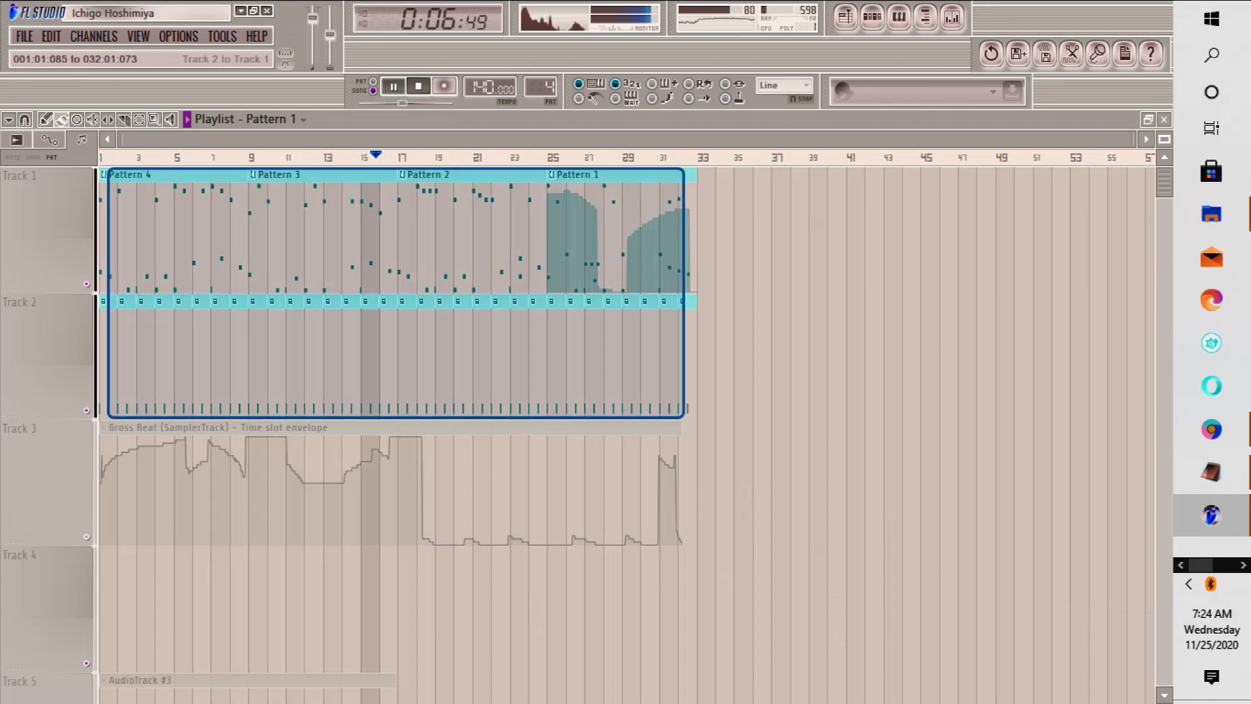
pyautogui.moveTo(108, 171); pyautogui.dragTo(109, 171)
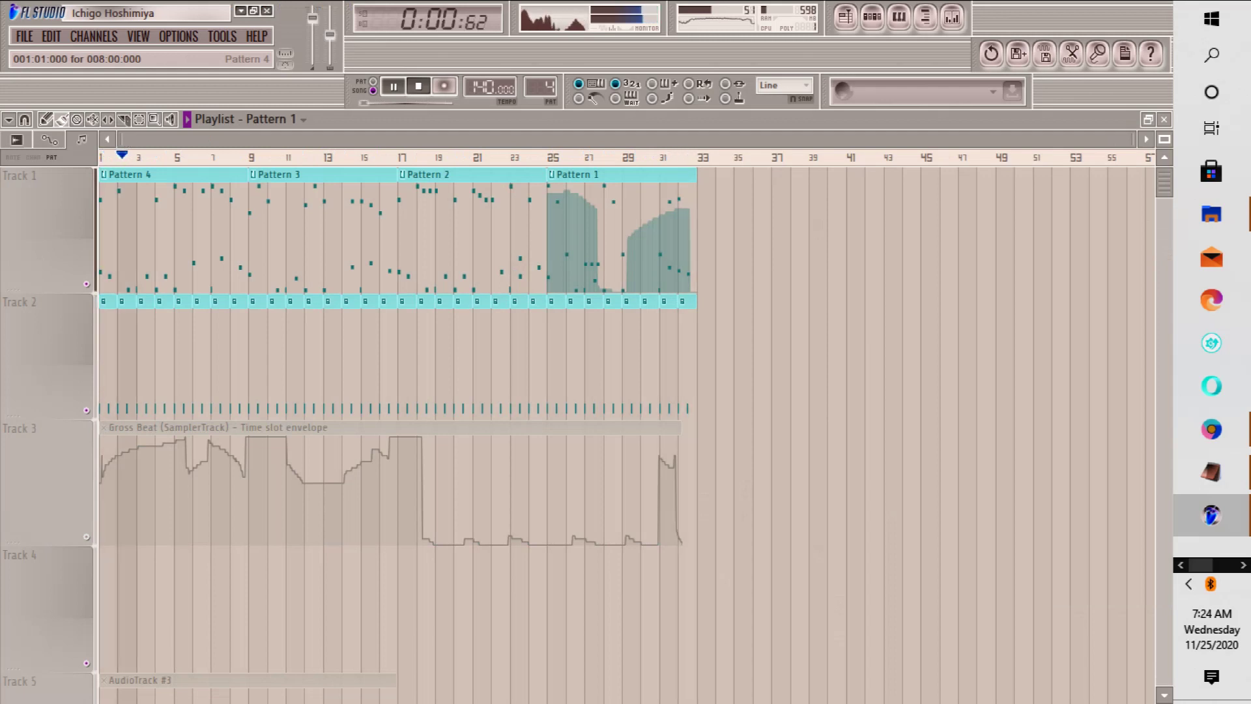
pyautogui.moveTo(157, 228); pyautogui.dragTo(756, 228)
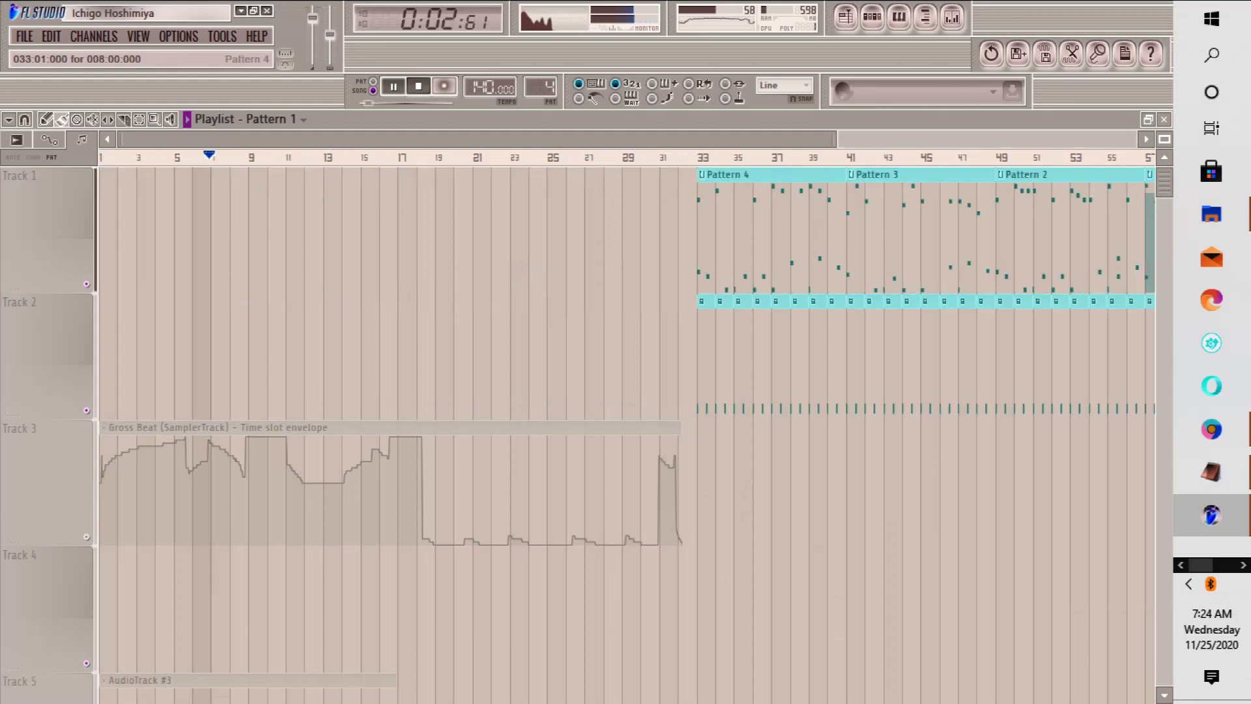
pyautogui.moveTo(782, 313); pyautogui.dragTo(183, 313)
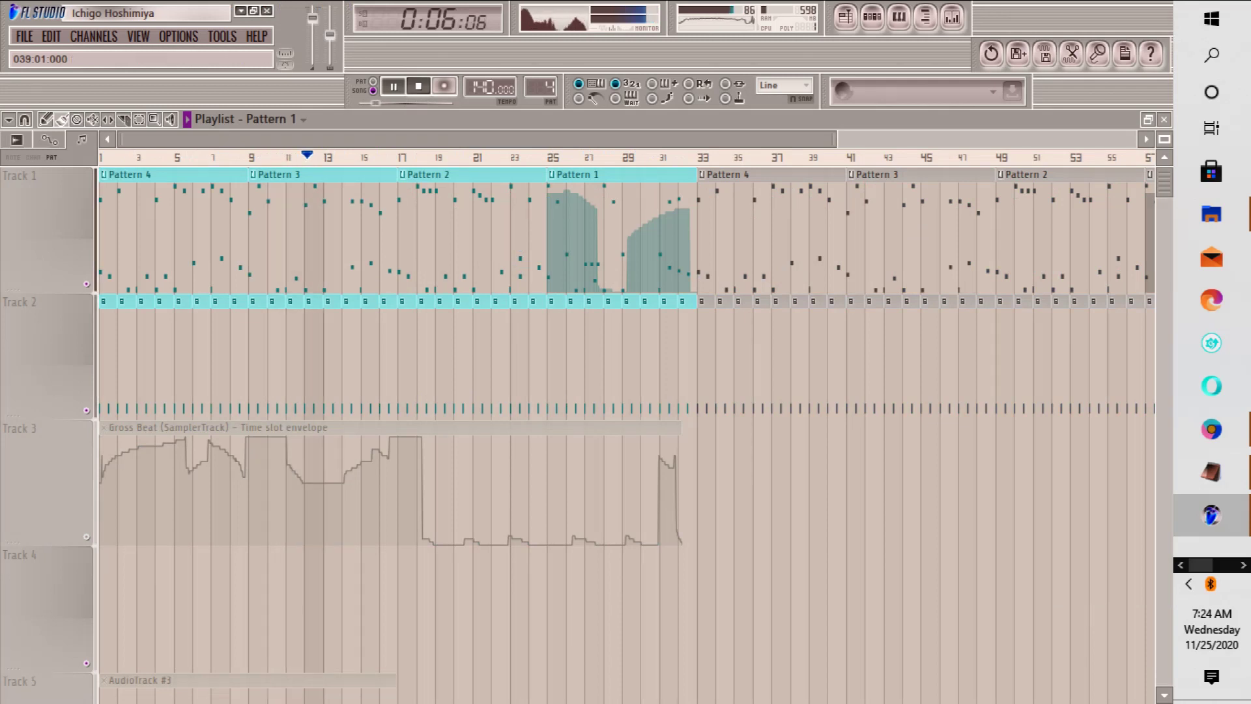
# Step: Move the Gross Beat time slot automation clip on Track 3 to bar 33 and unmute the track
pyautogui.scroll(-1, 713, 482)
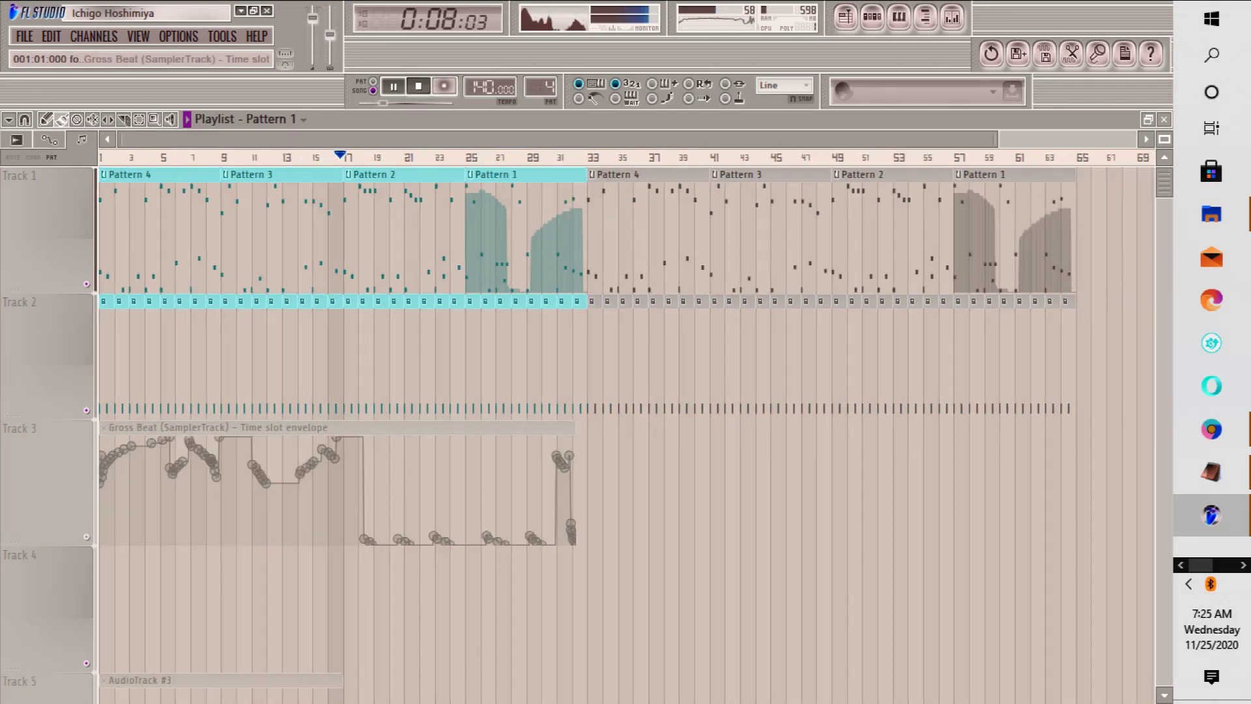
pyautogui.click(157, 428)
pyautogui.moveTo(157, 428); pyautogui.dragTo(645, 428)
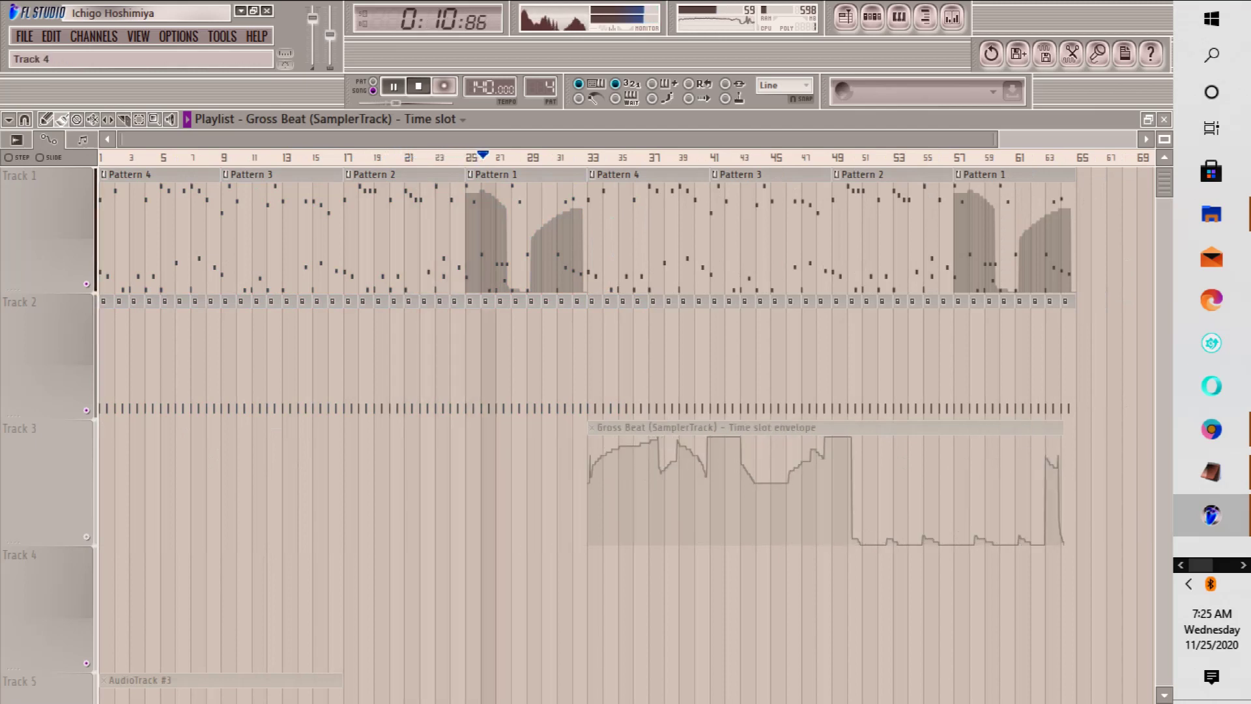
pyautogui.click(86, 537)
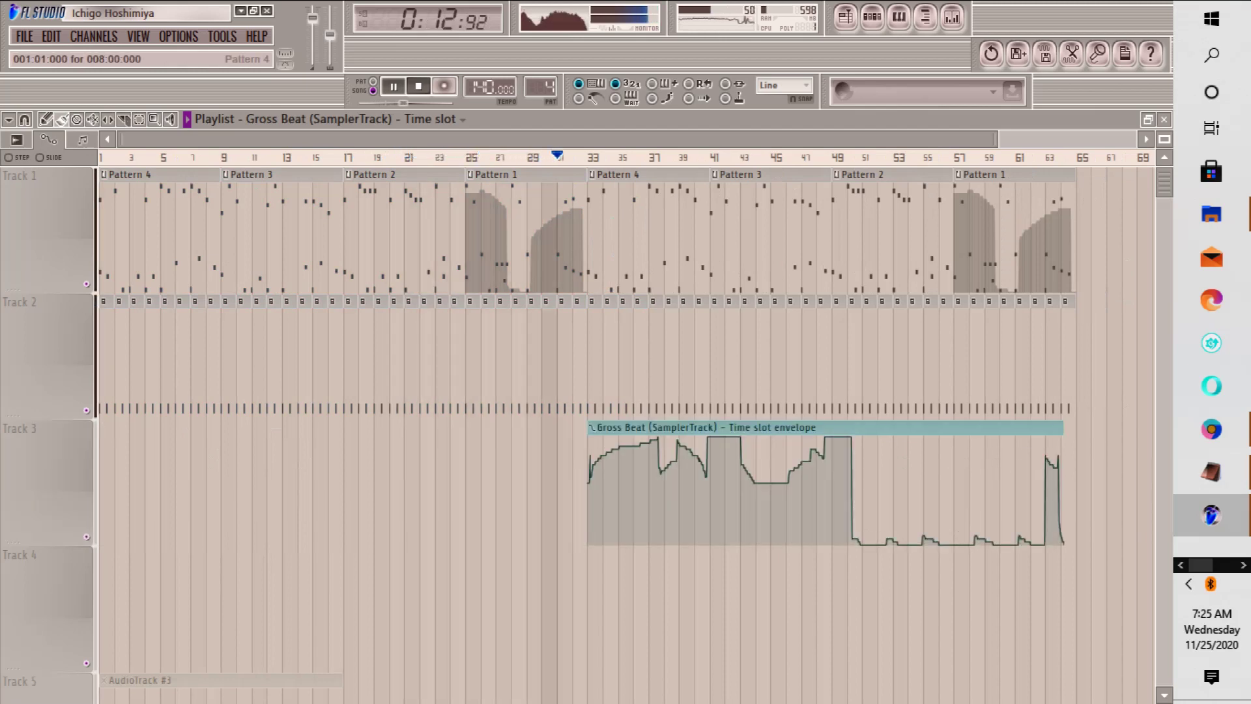
# Step: Restart playback from the first bar and delete the Pattern 5 clips in bars 1 to 16 on Track 2
pyautogui.moveTo(179, 157); pyautogui.dragTo(100, 157)
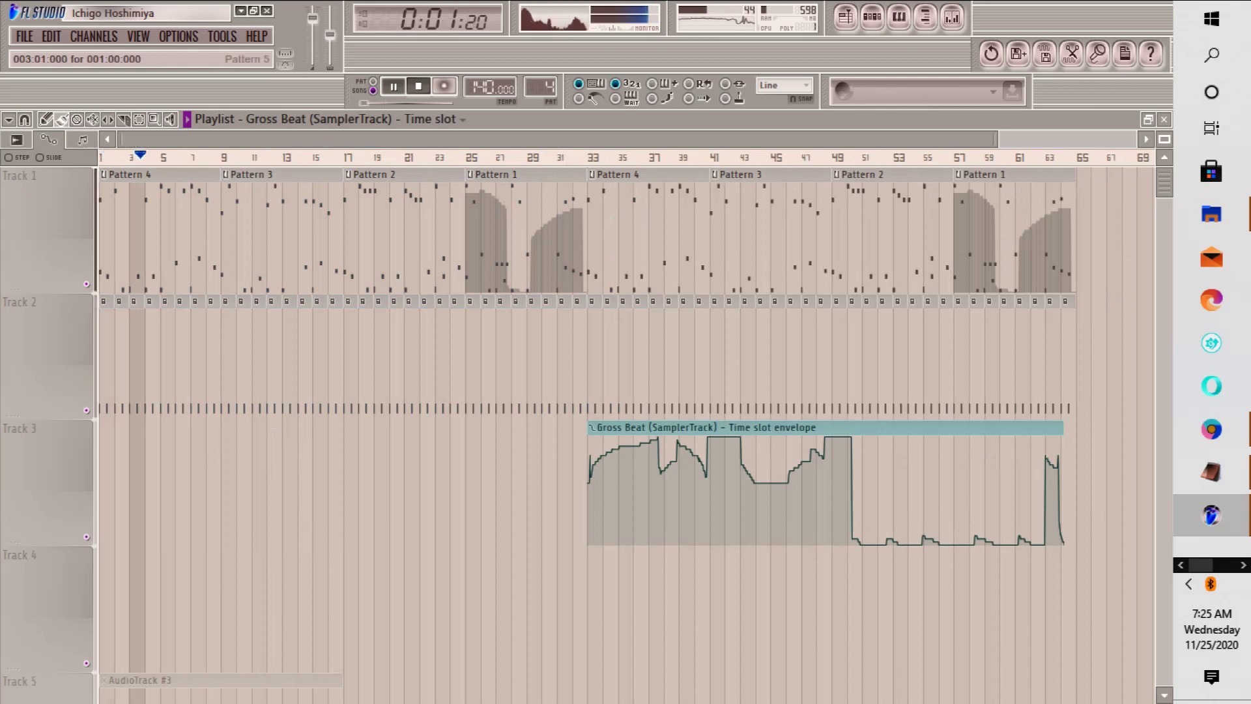
pyautogui.click(107, 313)
pyautogui.rightClick(116, 313)
pyautogui.moveTo(107, 313); pyautogui.dragTo(330, 313)
pyautogui.rightClick(335, 313)
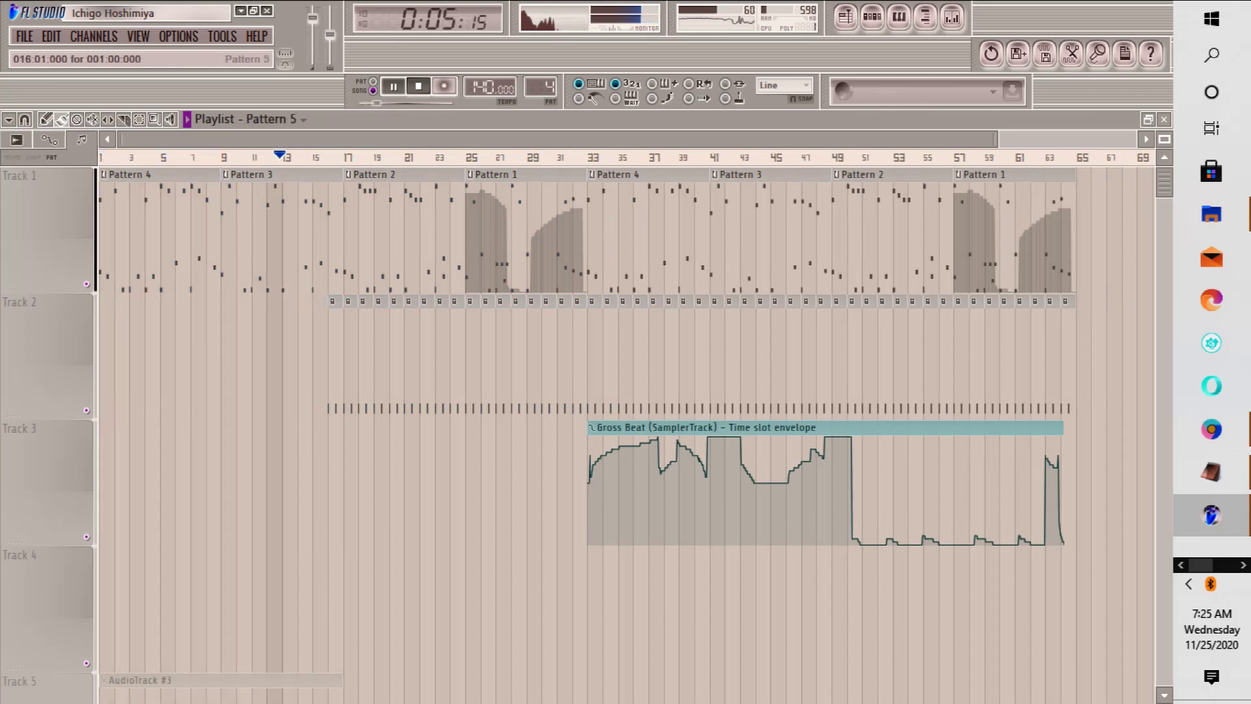
pyautogui.press('space')
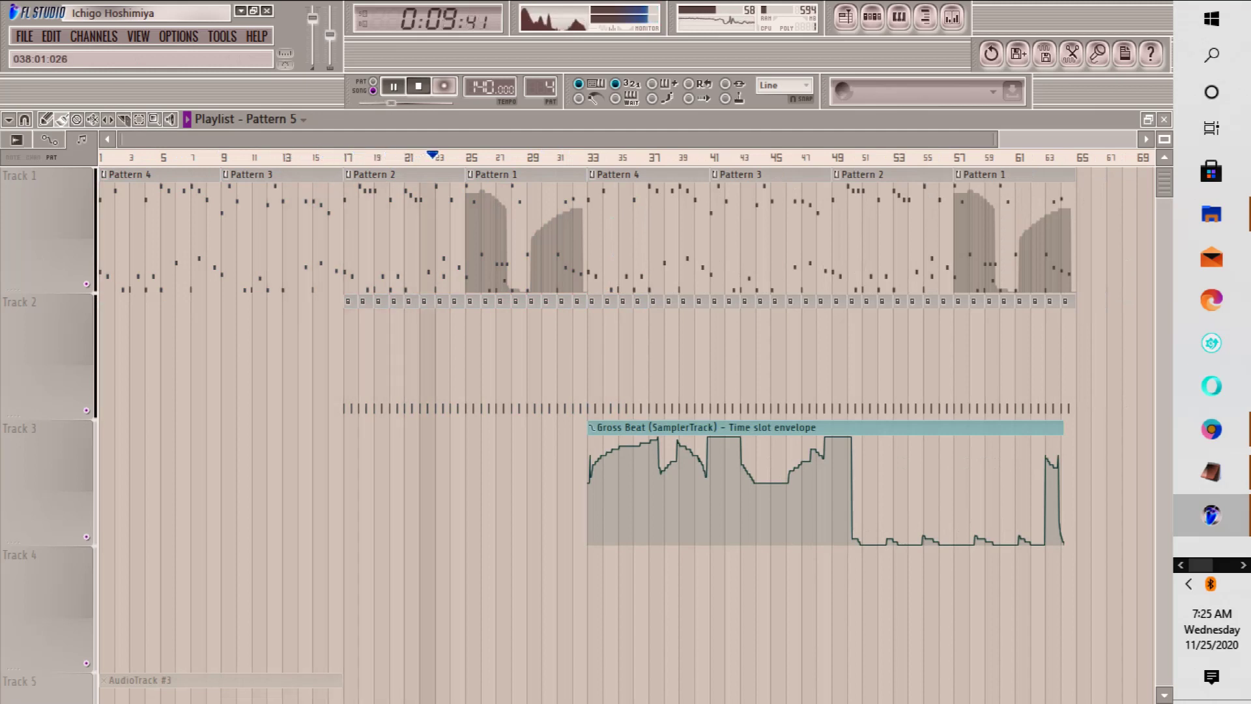
# Step: Move the Pattern 5 clips on Track 2 from bars 17–32 to bars 1–16 and restart playback
pyautogui.moveTo(996, 139); pyautogui.dragTo(1137, 139)
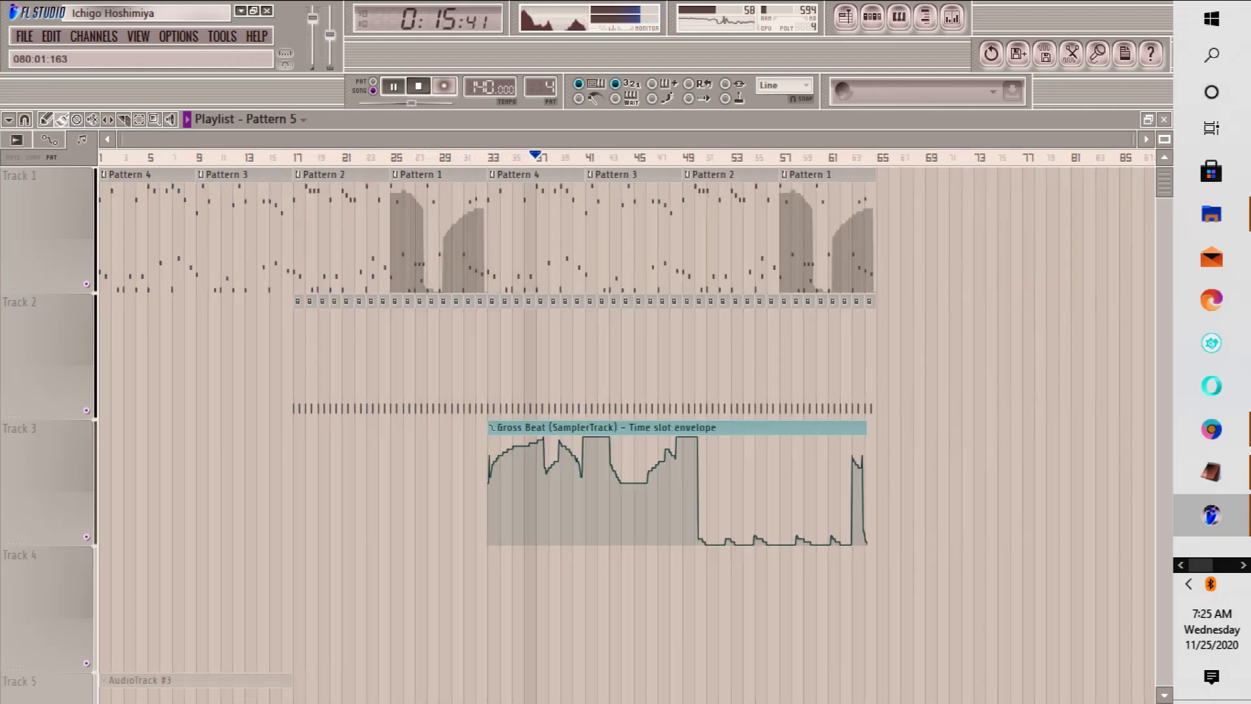
pyautogui.press('space')
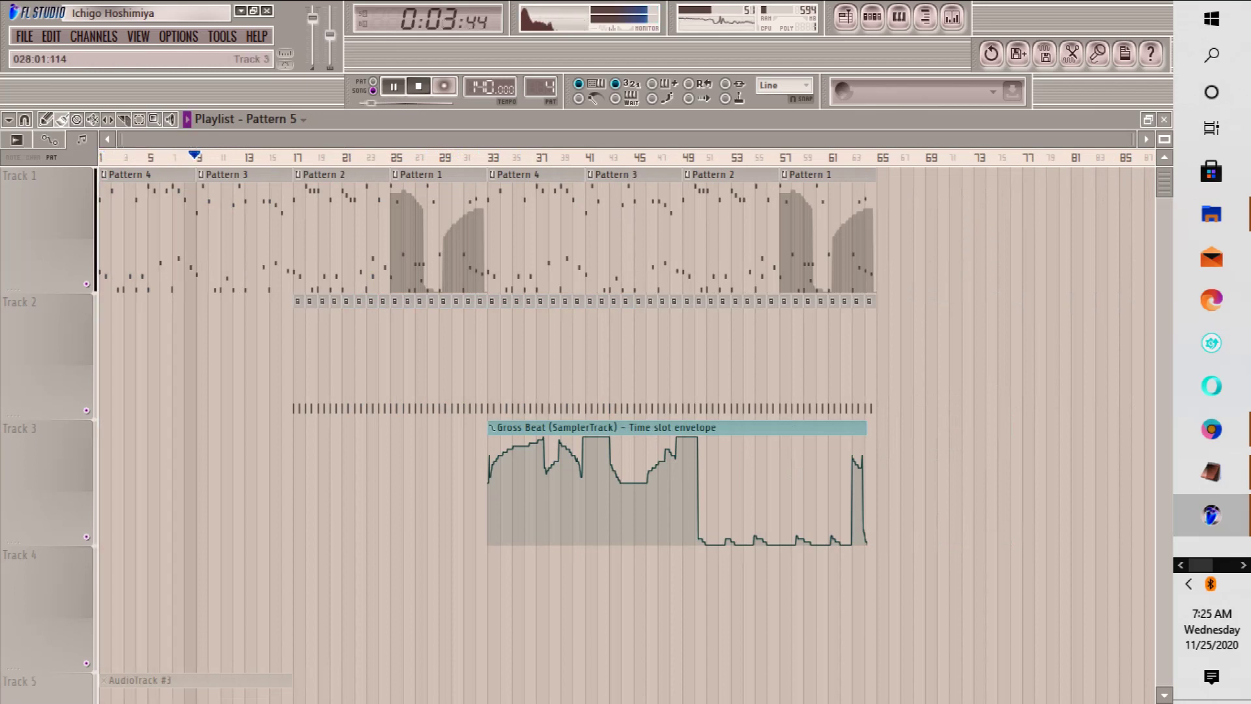
pyautogui.moveTo(243, 294); pyautogui.dragTo(481, 419)
pyautogui.moveTo(480, 365); pyautogui.dragTo(287, 365)
pyautogui.press('space')
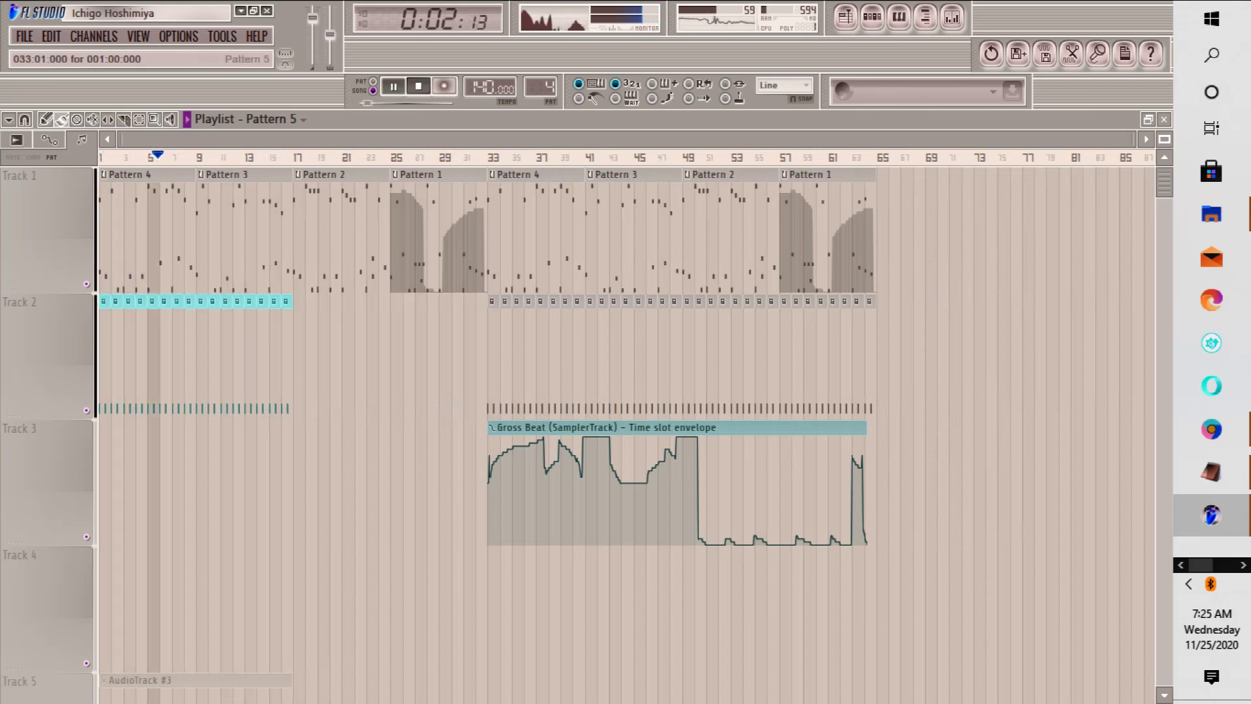
# Step: Move the time slot automation clip to bar 65 and duplicate the bars 33–64 clips on Tracks 1 and 2 to bar 65
pyautogui.keyDown('ctrl'); pyautogui.click(966, 485); pyautogui.keyUp('ctrl')
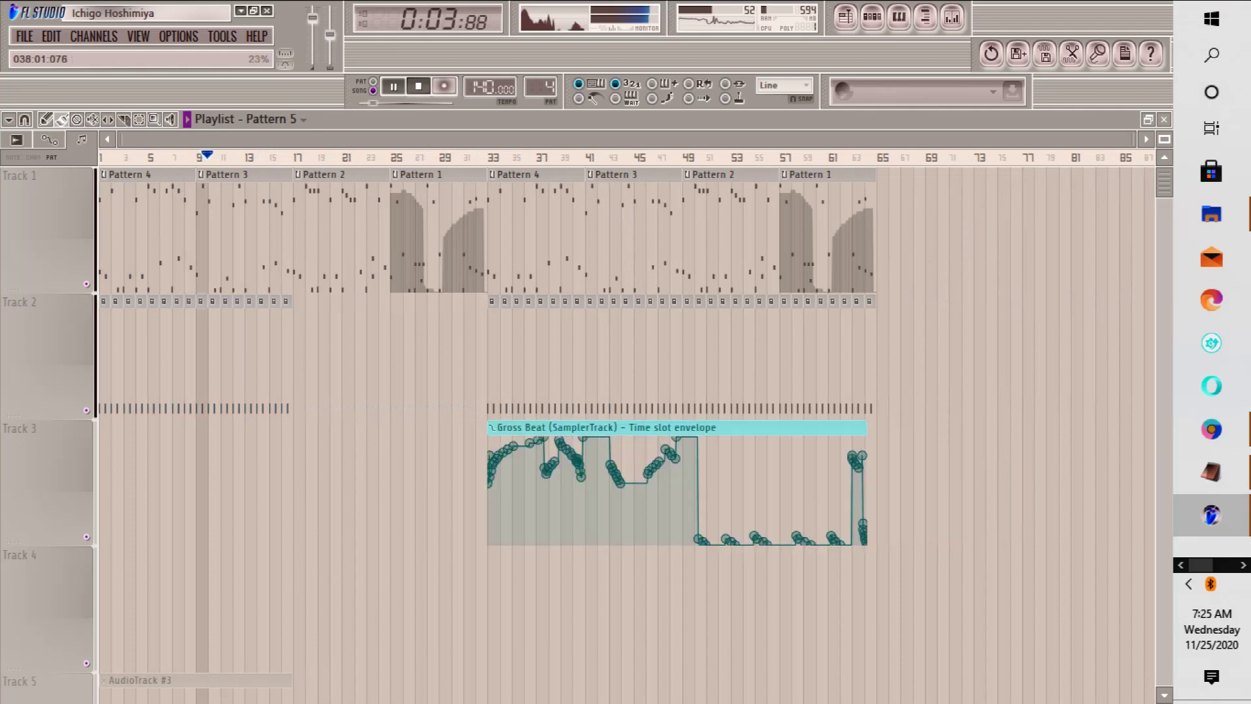
pyautogui.moveTo(528, 428); pyautogui.dragTo(916, 430)
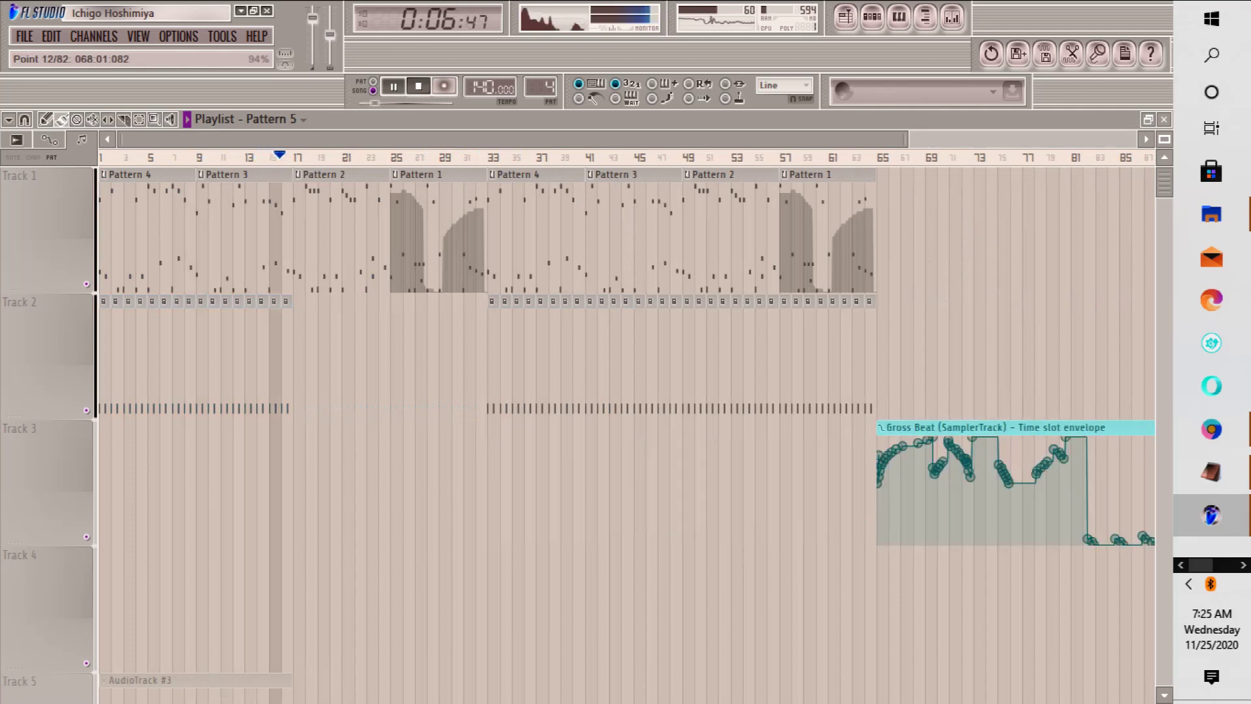
pyautogui.moveTo(927, 224); pyautogui.dragTo(491, 358)
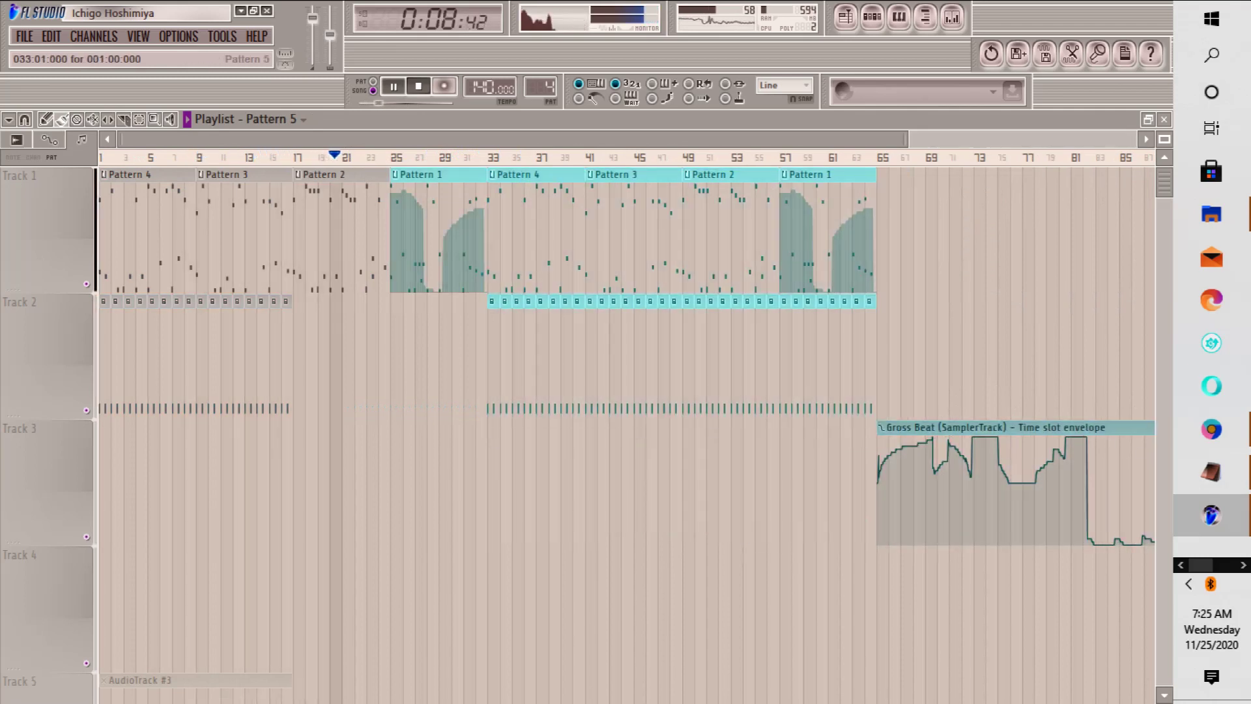
pyautogui.moveTo(938, 228); pyautogui.dragTo(499, 359)
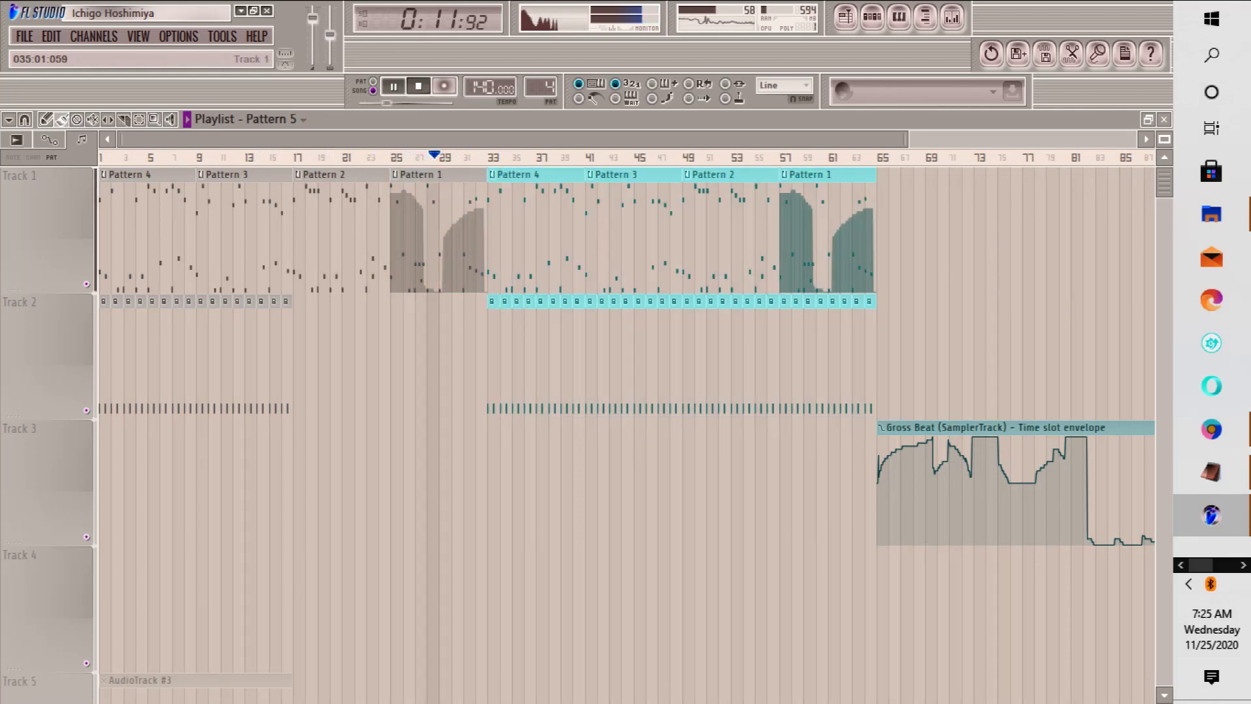
pyautogui.hotkey('ctrl', 'b')
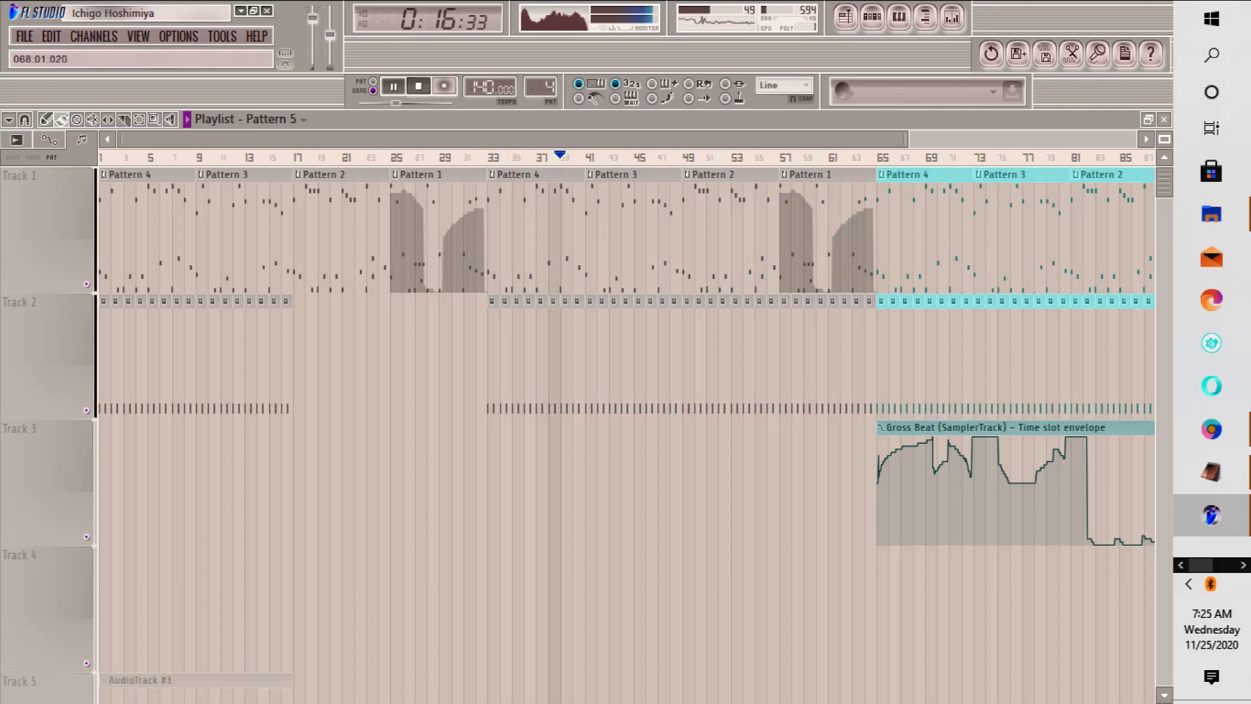
pyautogui.moveTo(906, 138); pyautogui.dragTo(1206, 130)
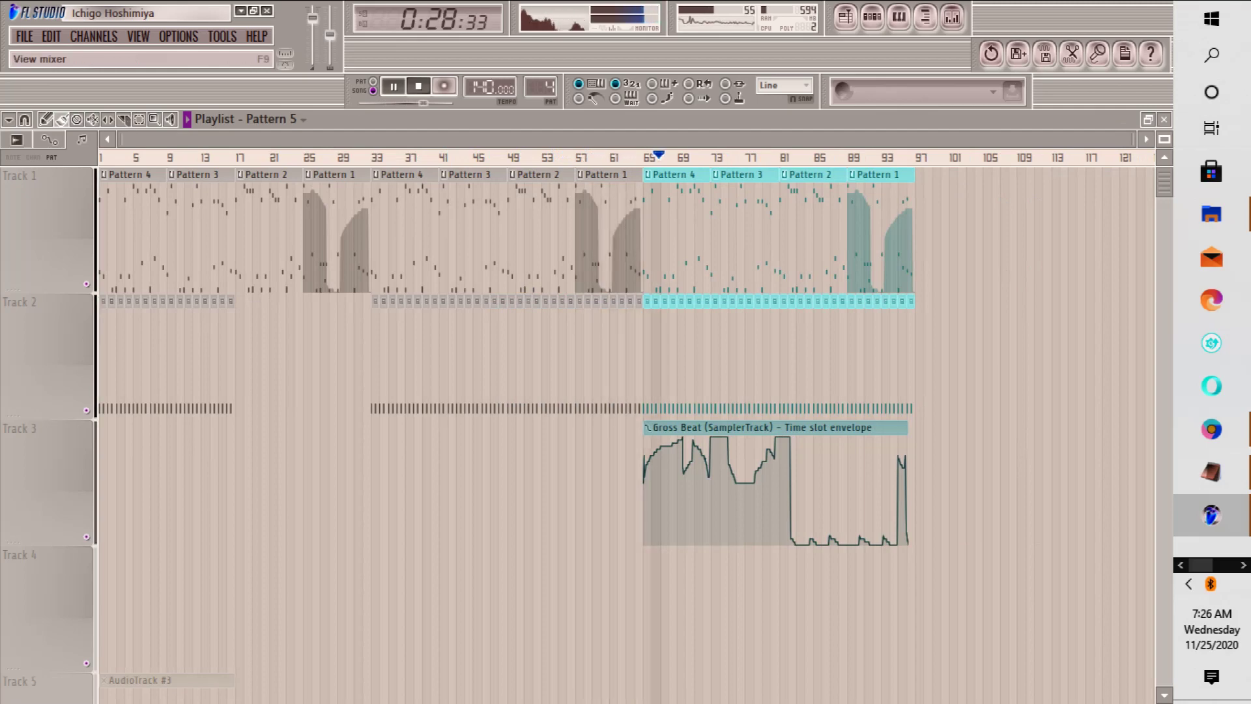
# Step: Show the sample browser and expand the Snare folder of the WrldOnDrugs drum kit
pyautogui.click(952, 17)
pyautogui.click(952, 18)
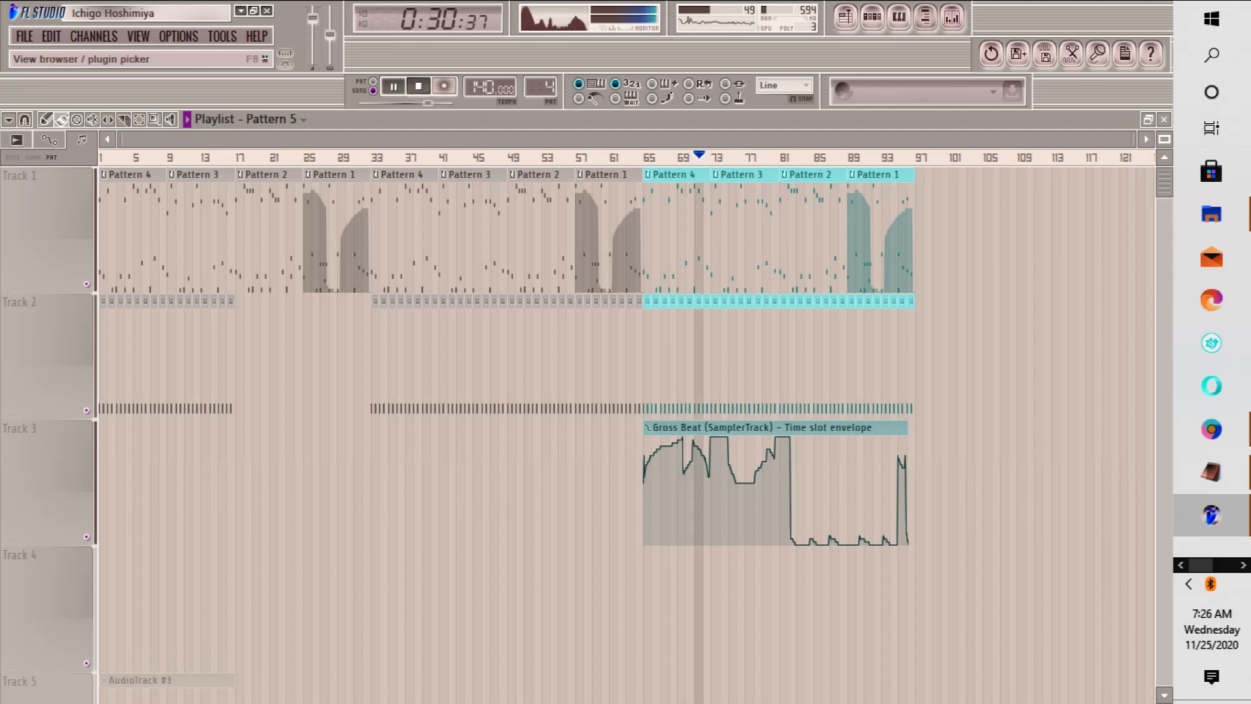
pyautogui.click(925, 17)
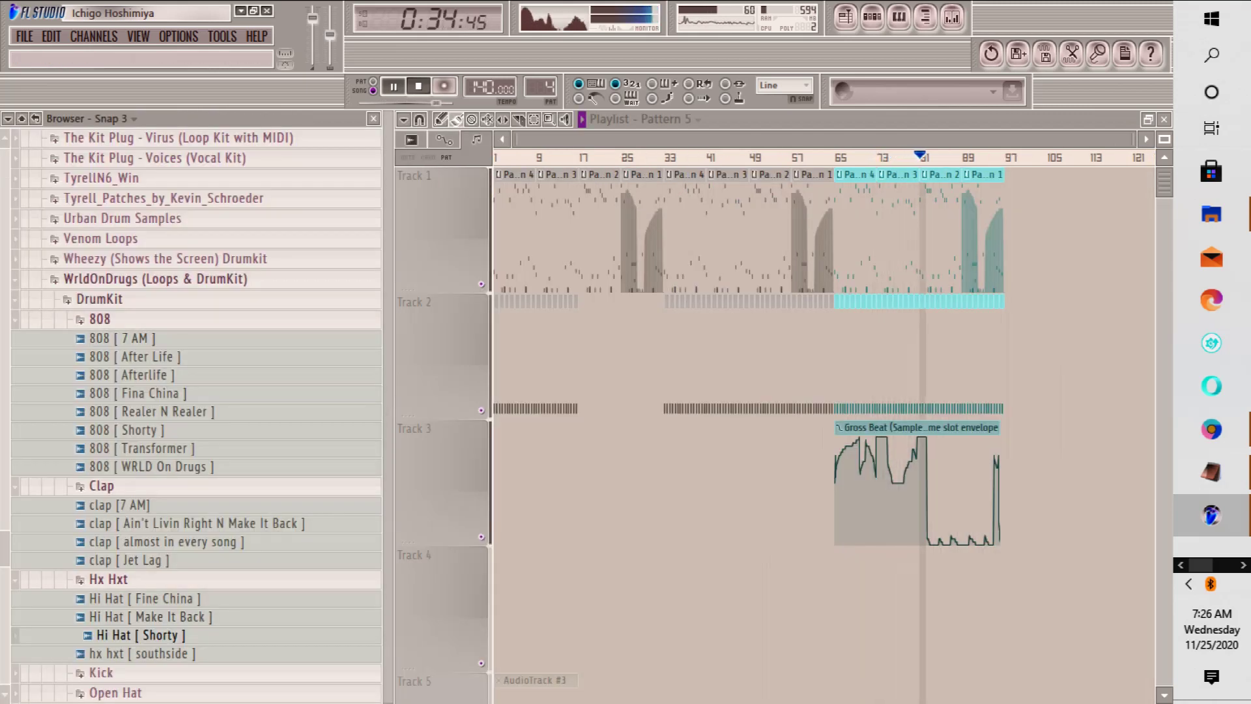
pyautogui.scroll(-3, 195, 417)
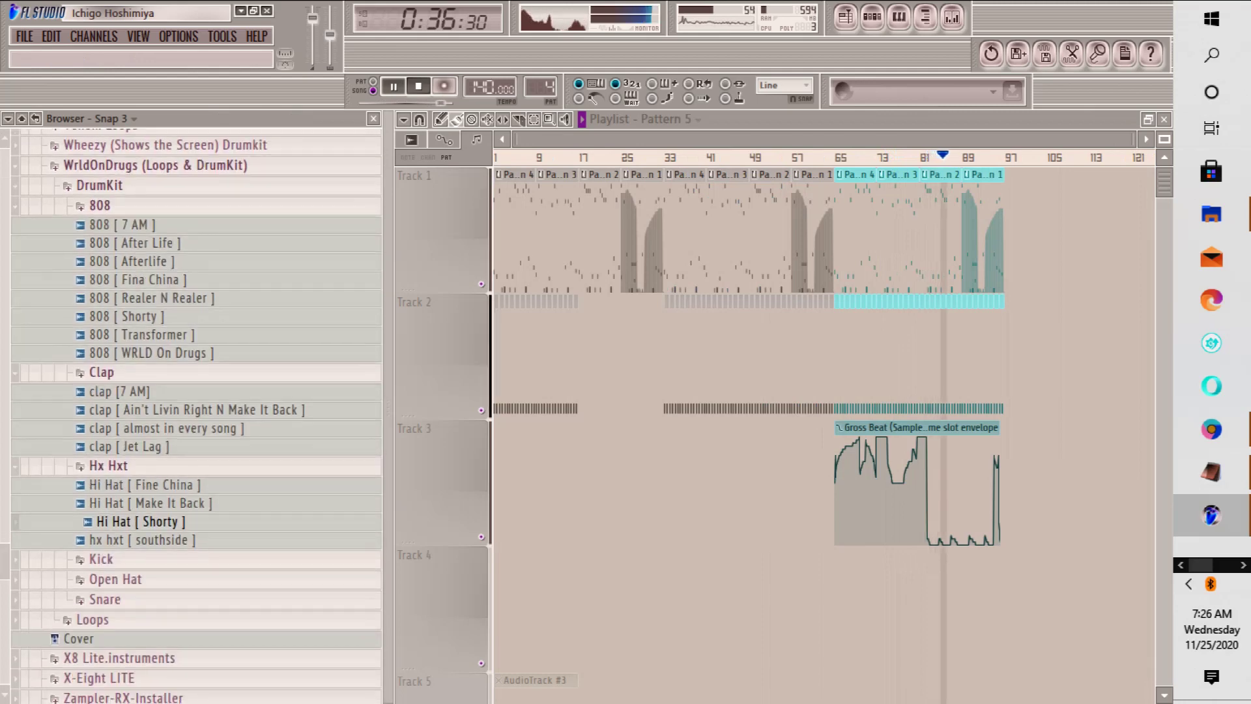
pyautogui.click(195, 599)
pyautogui.click(196, 493)
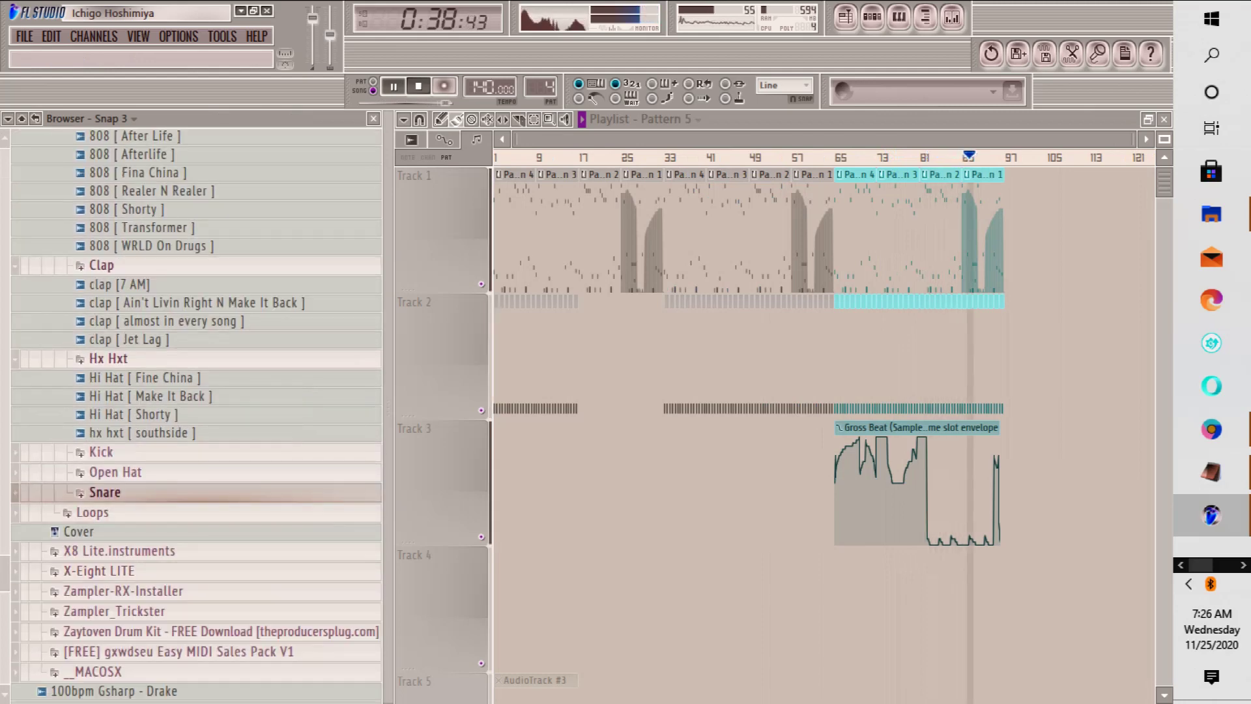
pyautogui.click(195, 493)
# Step: Audition the snare samples in the Snare folder, starting with snare [ 7 AM ] and ending on snare [ Make it Back ]
pyautogui.click(134, 511)
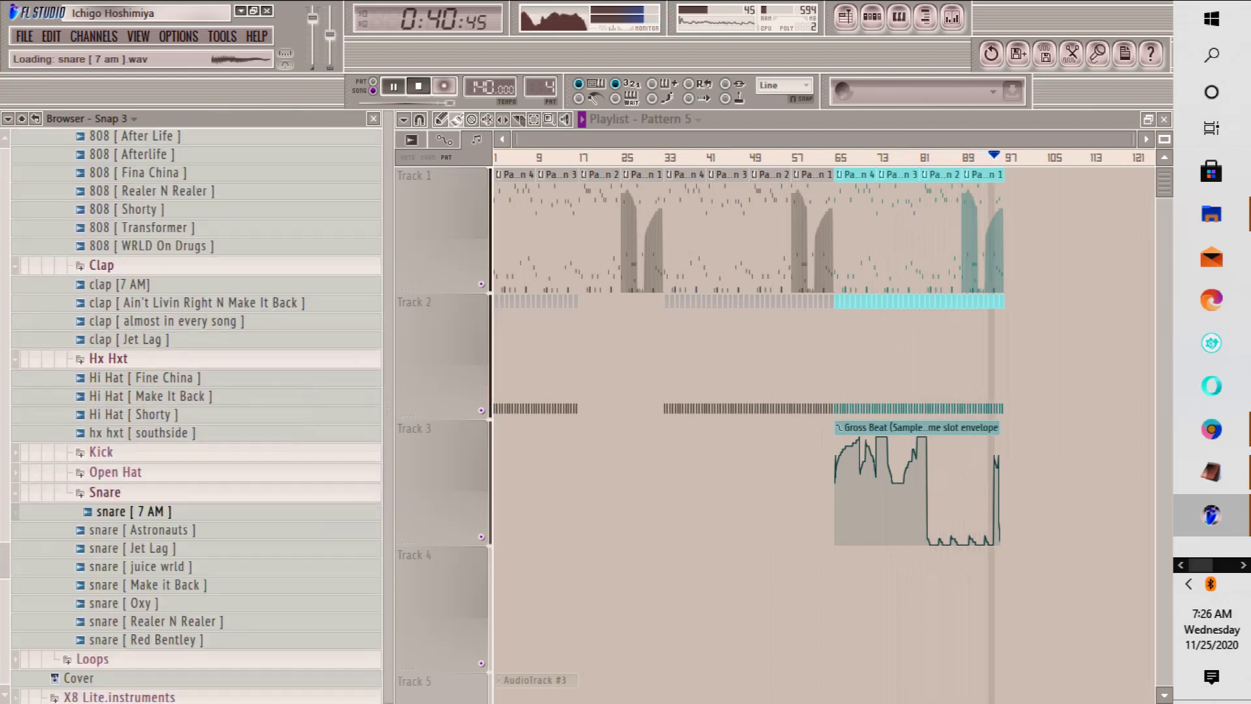
pyautogui.press('Down')
pyautogui.press('Down')
pyautogui.press('Down')
pyautogui.press('Down')
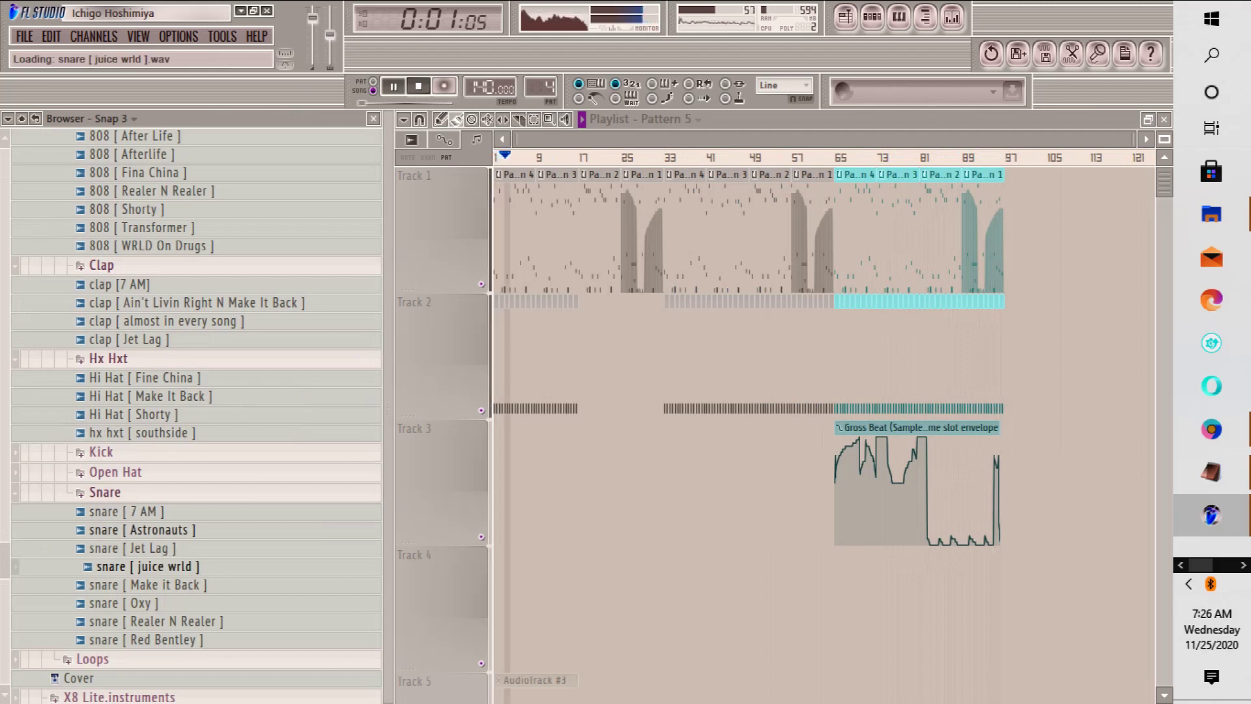
pyautogui.press('Down')
pyautogui.press('Down')
pyautogui.press('Up')
pyautogui.press('Up')
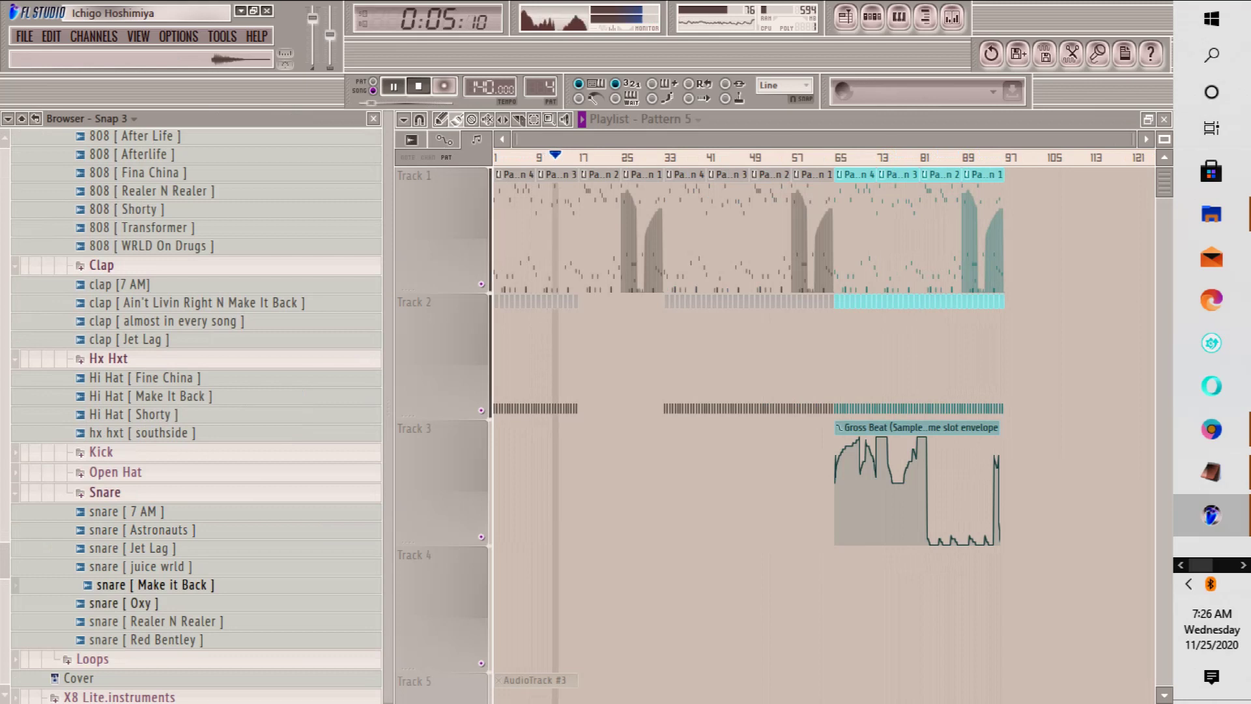
# Step: Load snare [ Make it Back ] into a new channel and show the step sequencer
pyautogui.rightClick(183, 585)
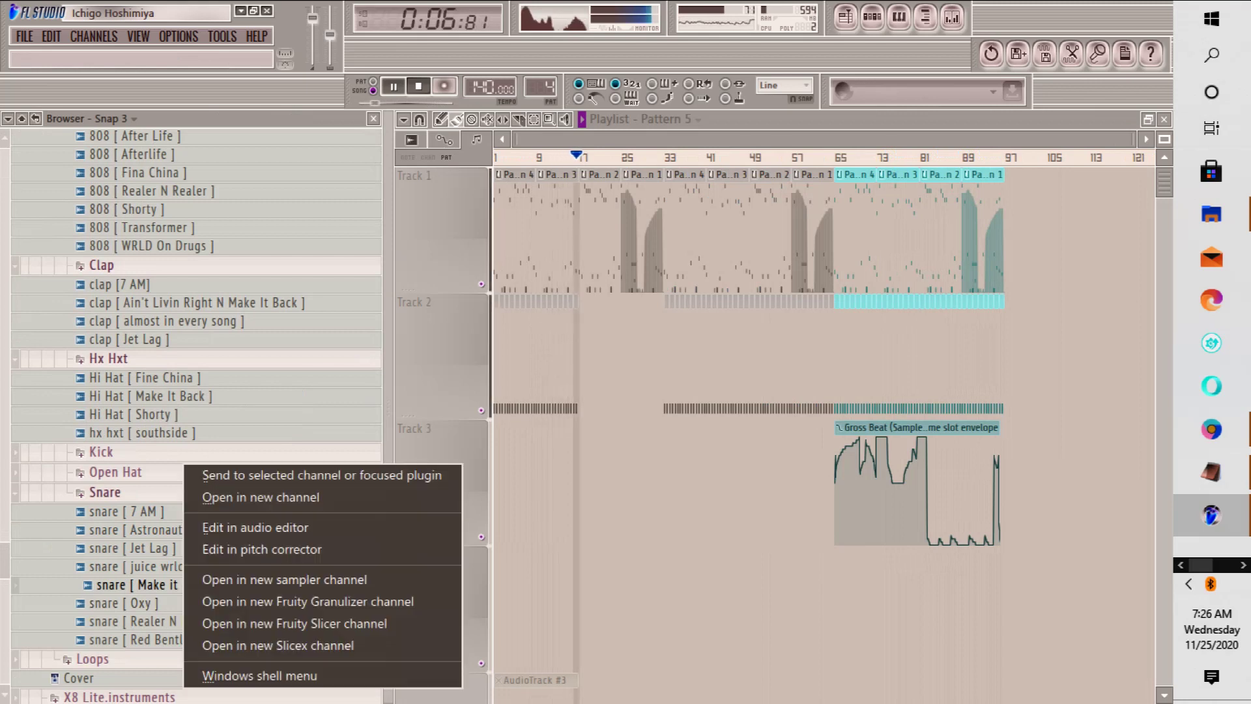
pyautogui.click(260, 498)
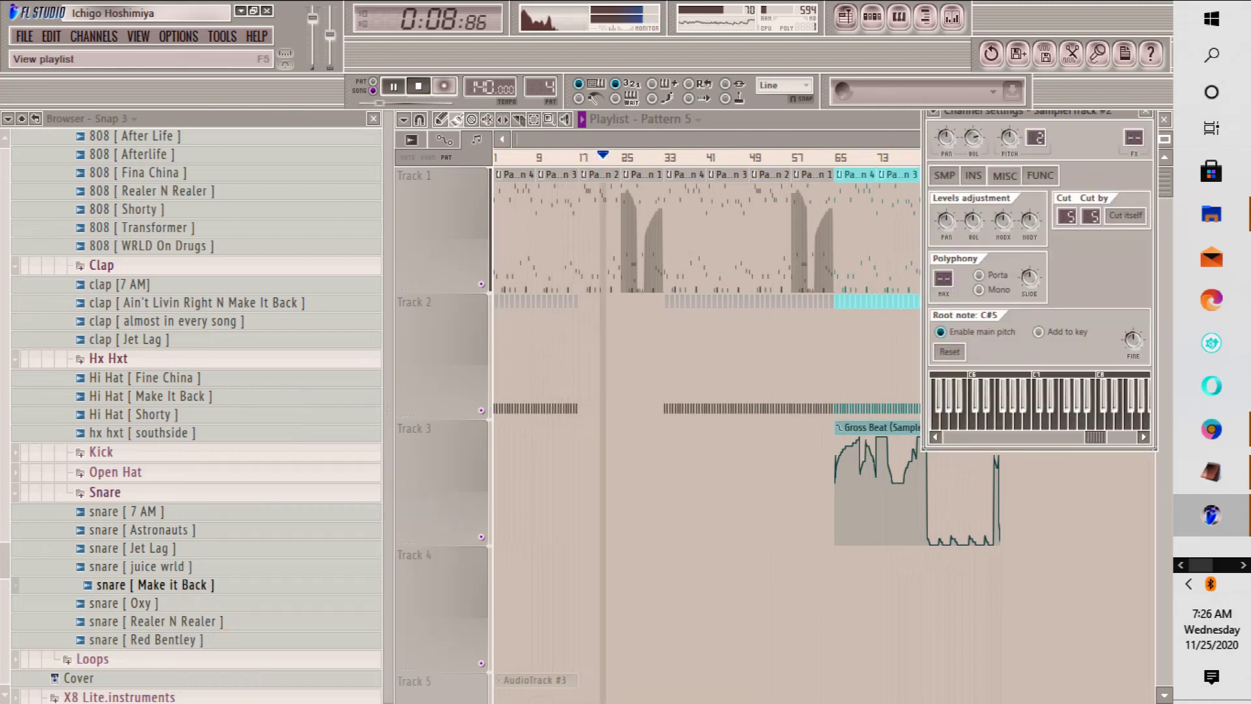
pyautogui.click(872, 17)
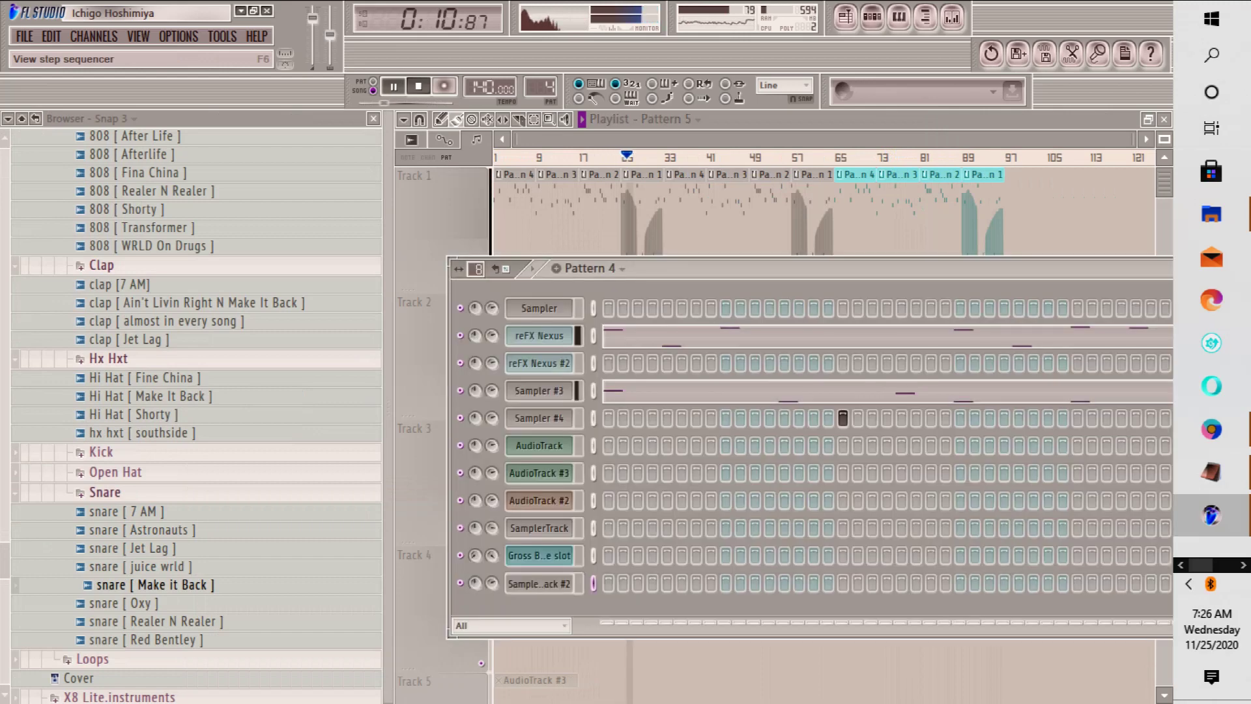
# Step: Place a snare hit on step 29 of Pattern 4 in the new snare channel, playing the arrangement to find the timing
pyautogui.moveTo(730, 268); pyautogui.dragTo(729, 178)
pyautogui.press('space')
pyautogui.press('space')
pyautogui.press('space')
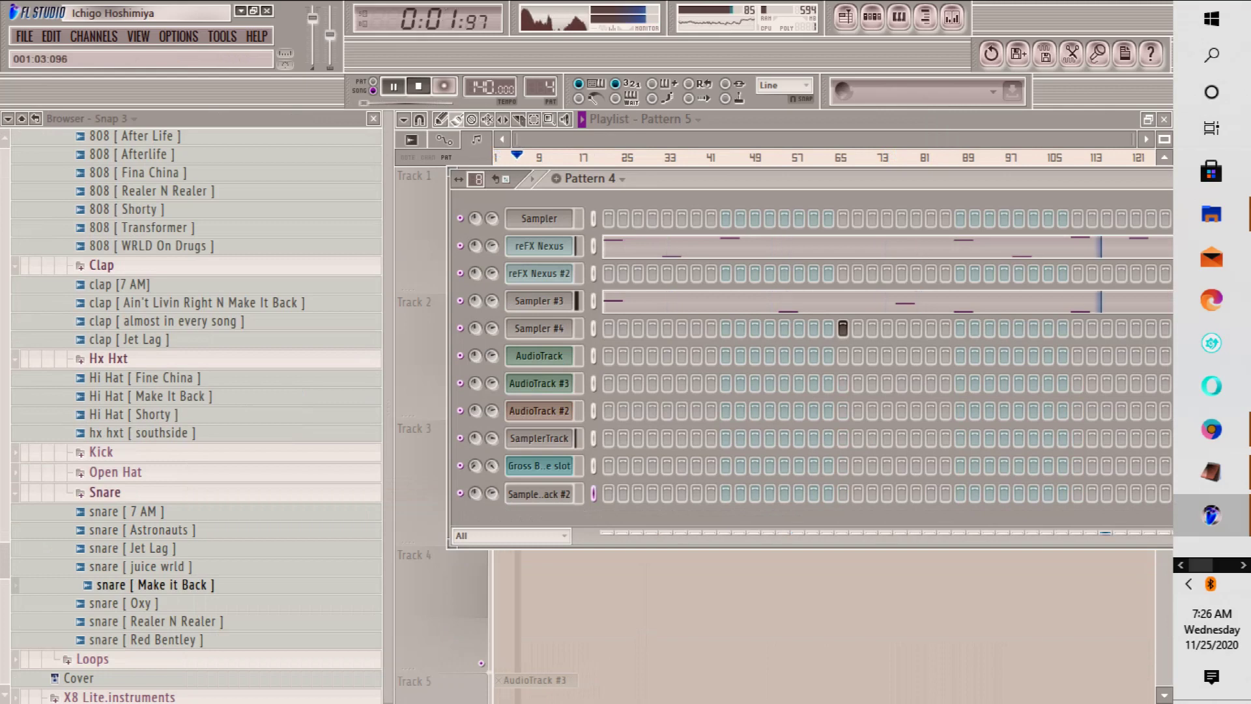
pyautogui.press('space')
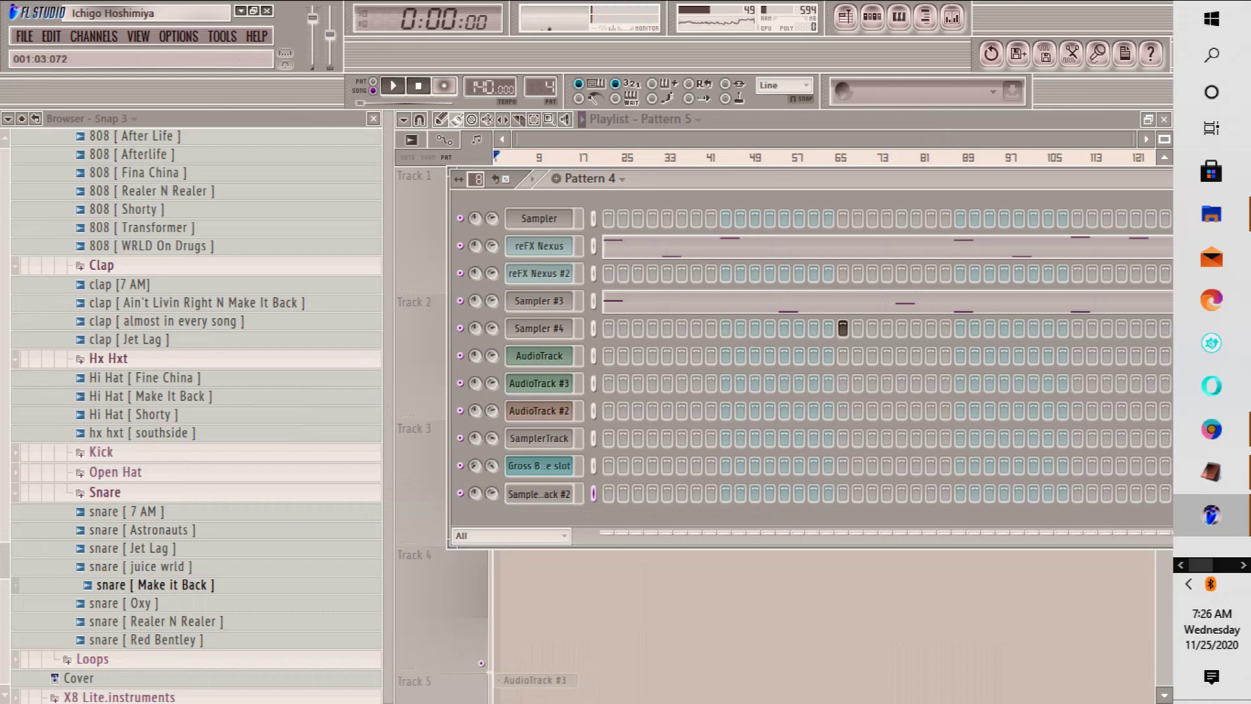
pyautogui.press('space')
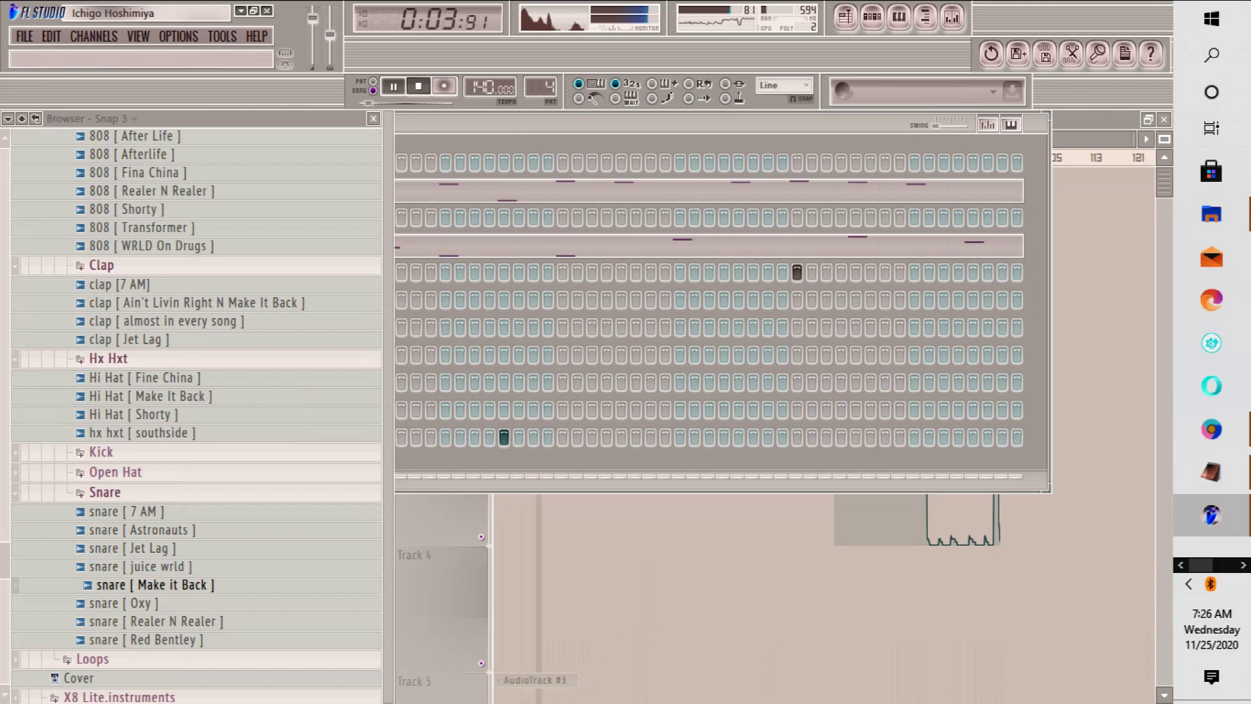
pyautogui.press('space')
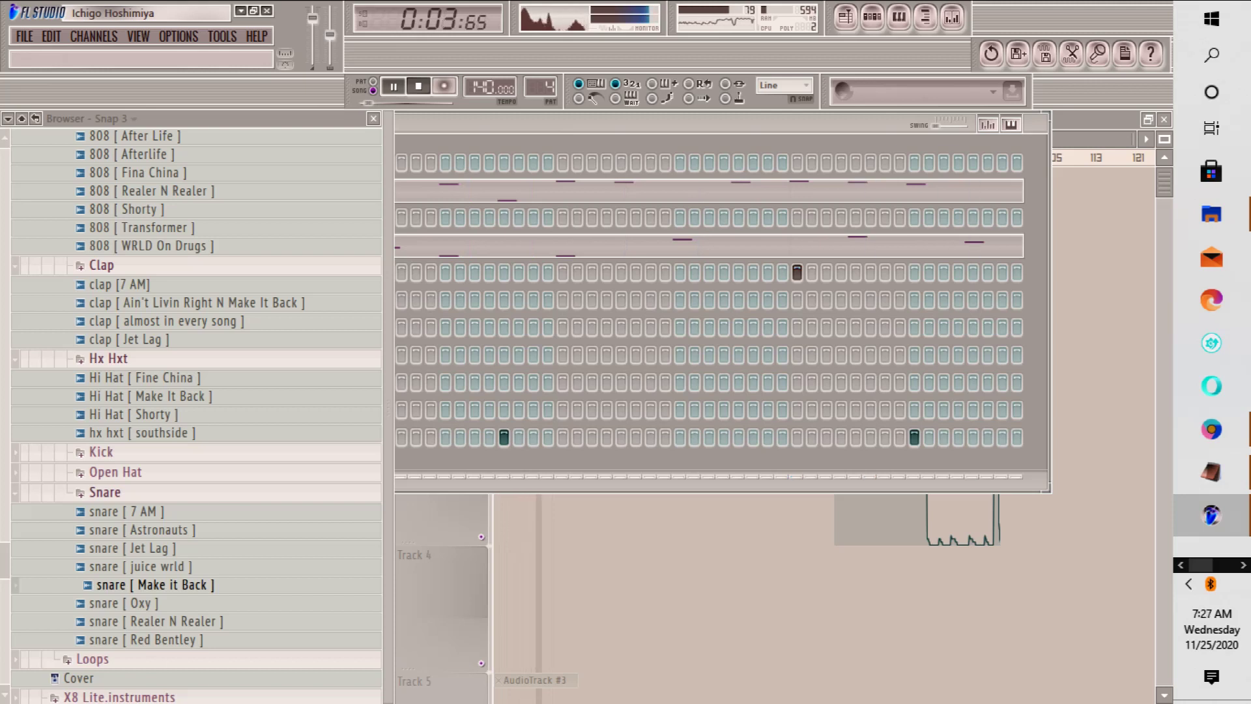
pyautogui.press('space')
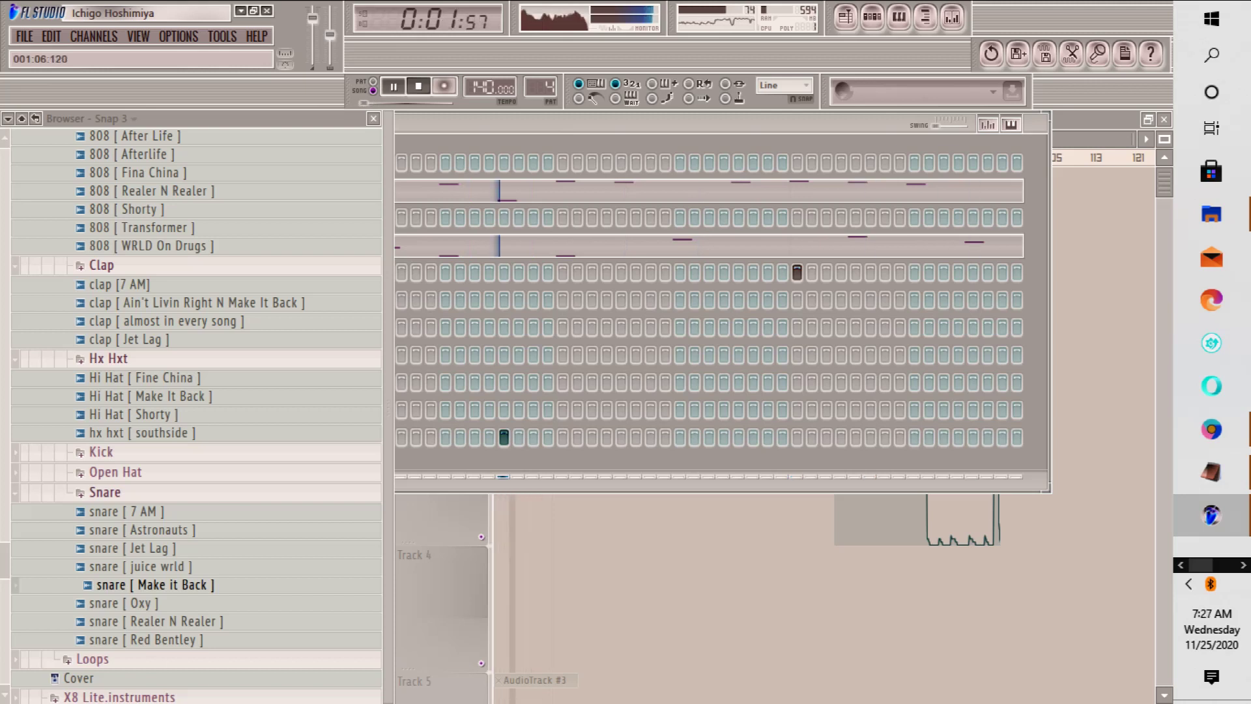
pyautogui.click(767, 437)
pyautogui.rightClick(768, 438)
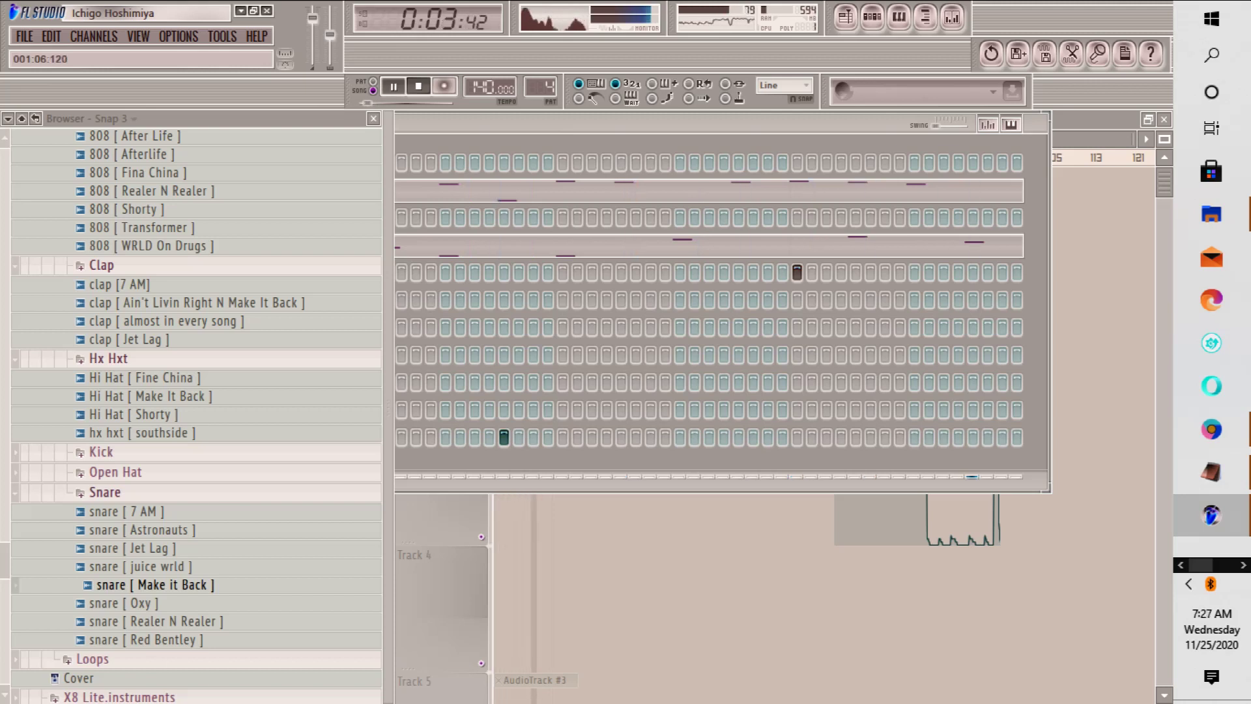
pyautogui.click(738, 437)
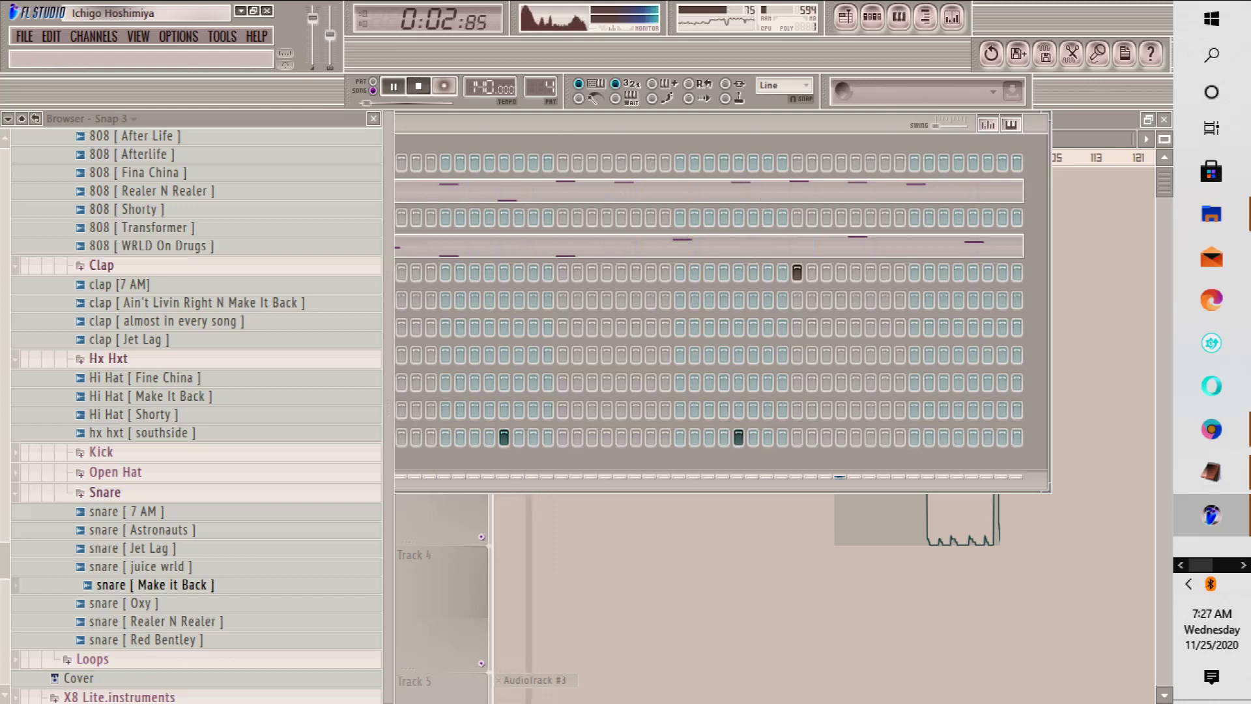
pyautogui.rightClick(738, 437)
# Step: Add a snare hit on step 61 of Pattern 4 and play the result
pyautogui.press('space')
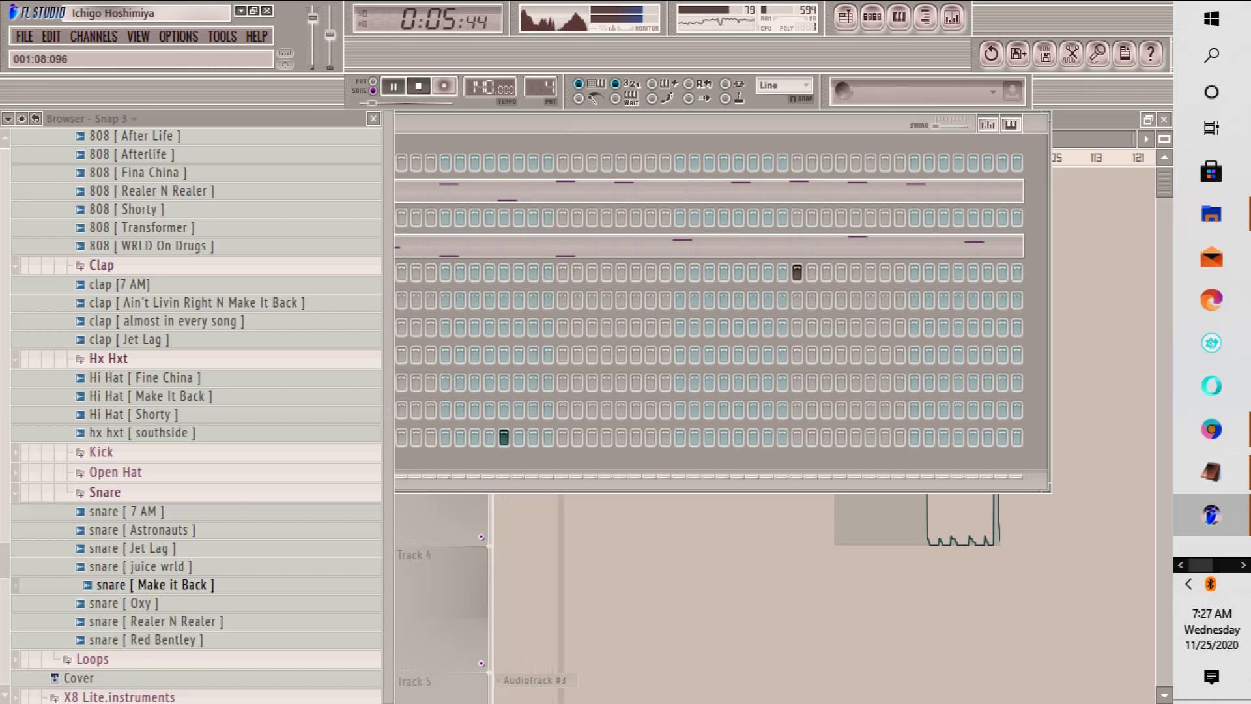
pyautogui.click(972, 437)
pyautogui.press('space')
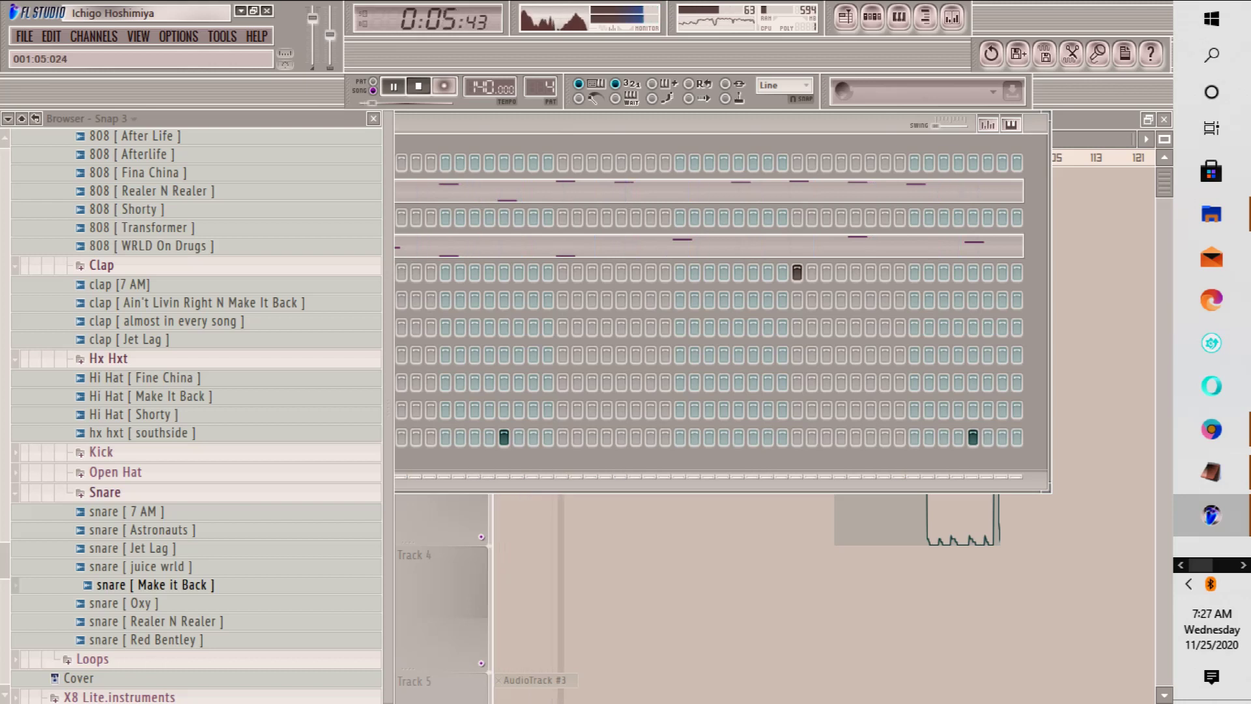
# Step: Switch to Pattern 3 and place a snare hit on step 5 while checking it against playback
pyautogui.moveTo(652, 123); pyautogui.dragTo(777, 356)
pyautogui.press('space')
pyautogui.press('space')
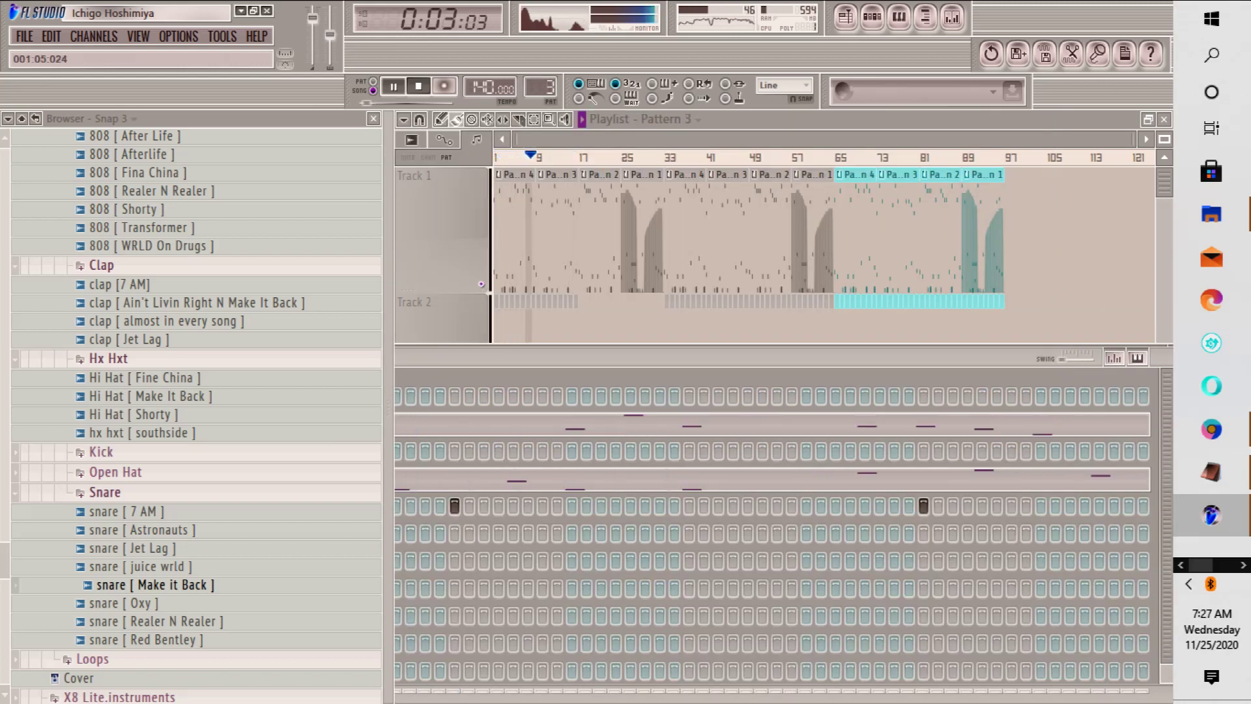
pyautogui.moveTo(716, 356); pyautogui.dragTo(989, 151)
pyautogui.press('space')
pyautogui.press('space')
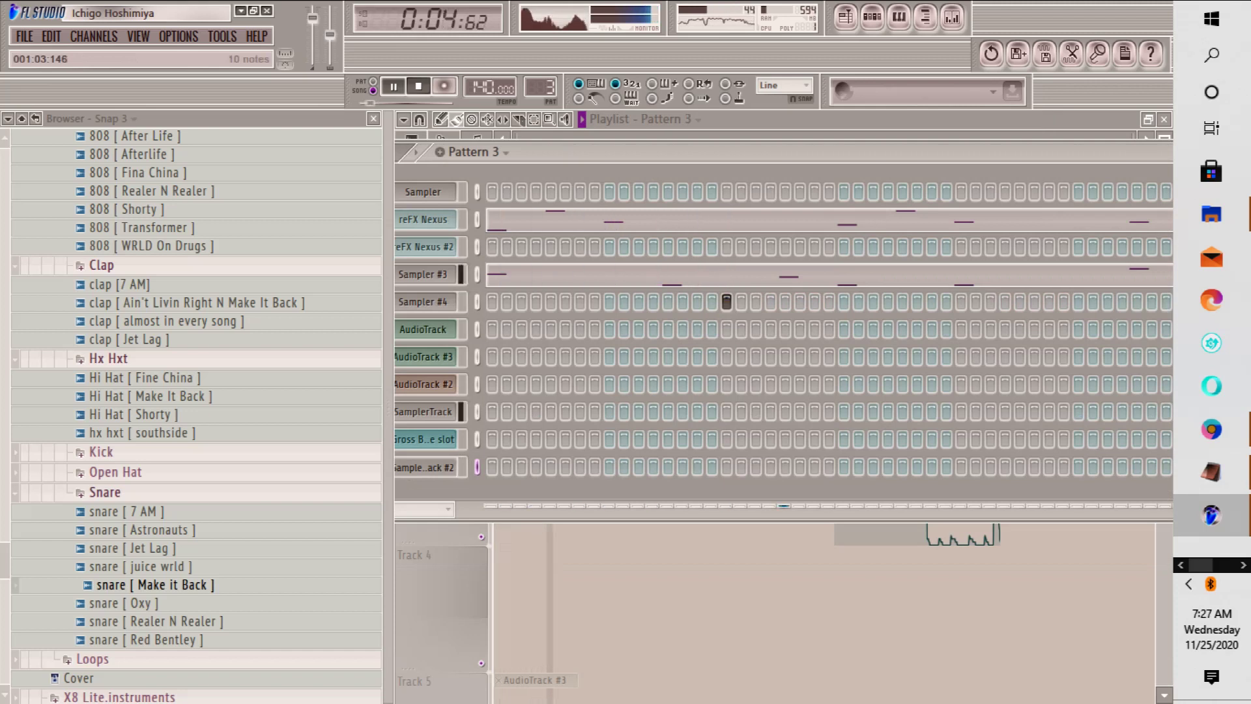
pyautogui.press('space')
pyautogui.press('space')
pyautogui.click(551, 467)
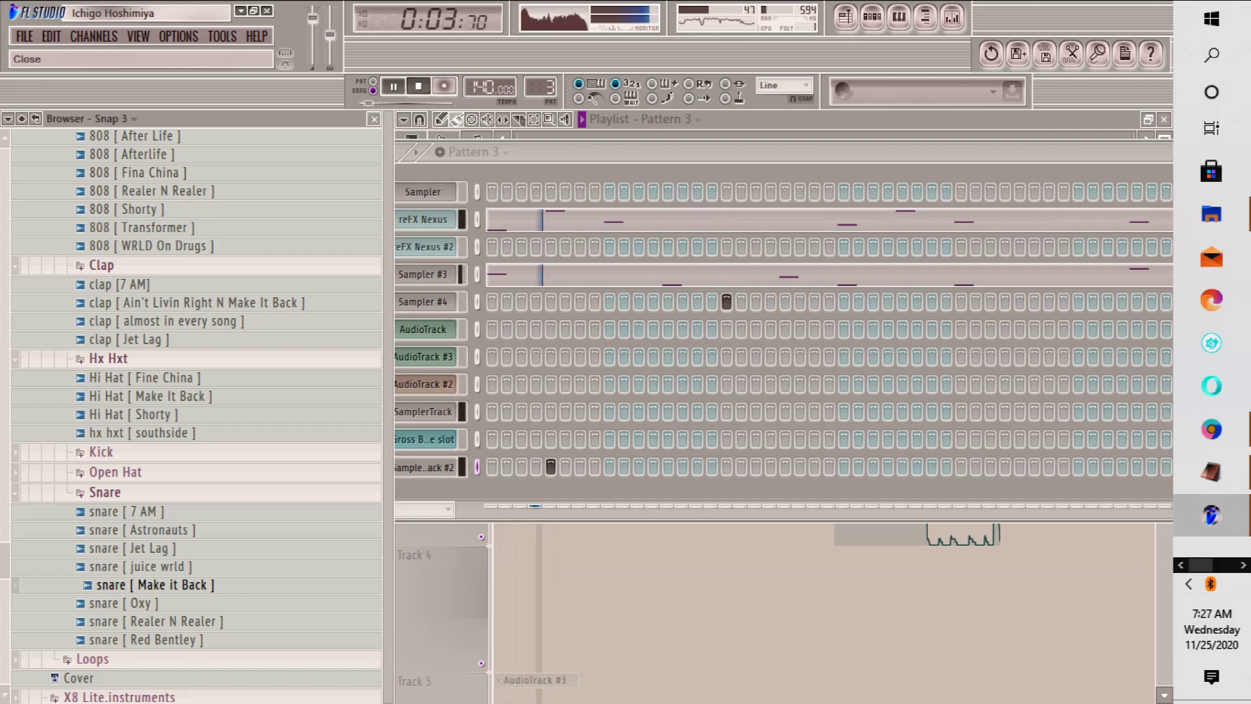
# Step: Hide the sample browser and place snare hits on steps 5 and 13 of Pattern 2
pyautogui.hotkey('alt', 'F8')
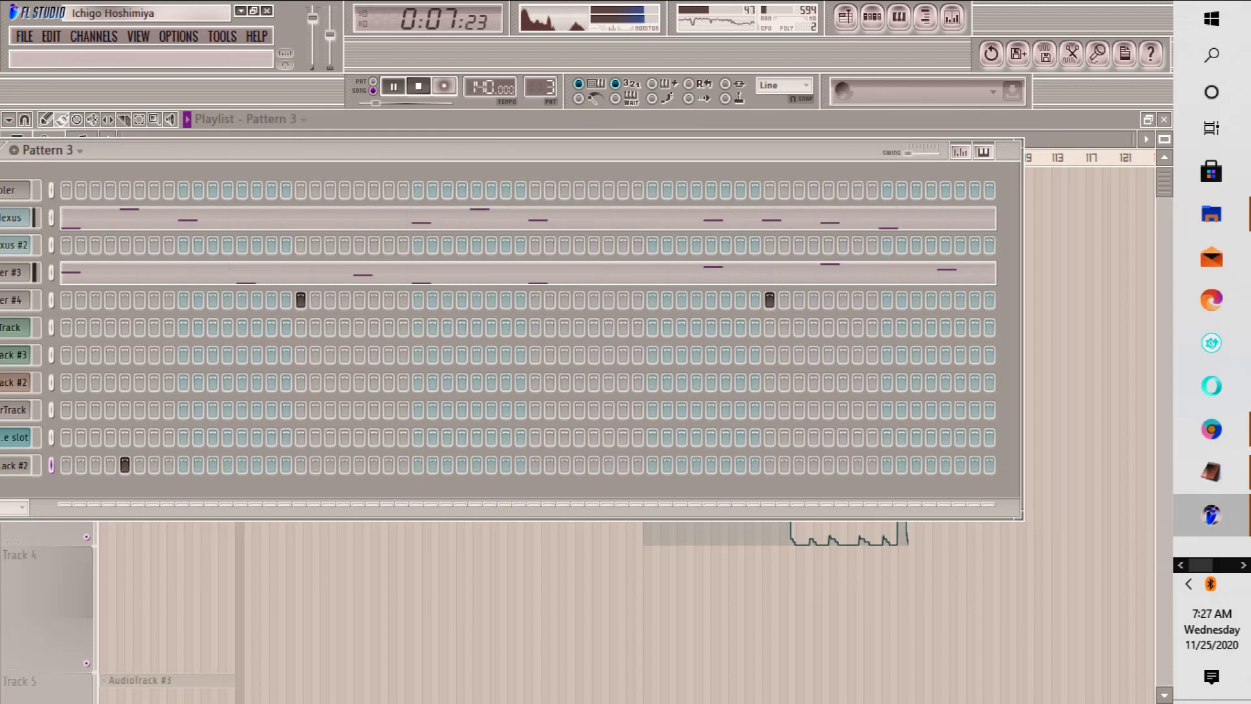
pyautogui.scroll(1, 540, 87)
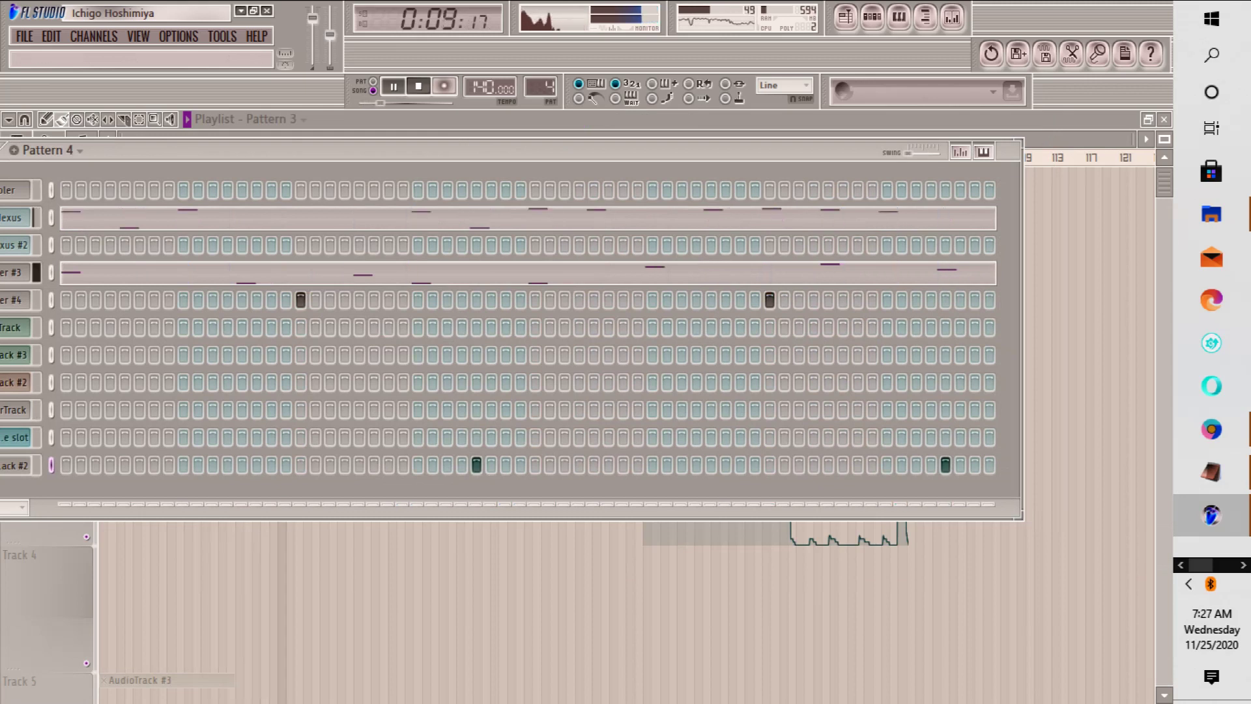
pyautogui.scroll(-2, 541, 87)
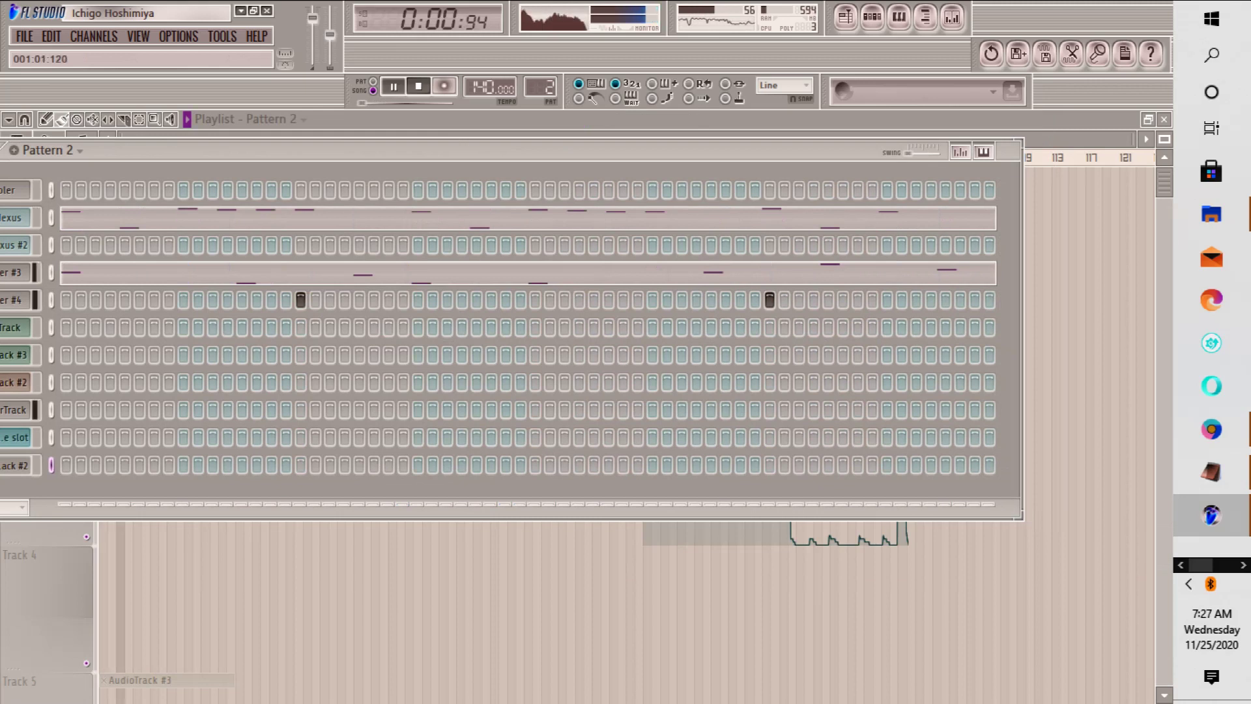
pyautogui.click(125, 465)
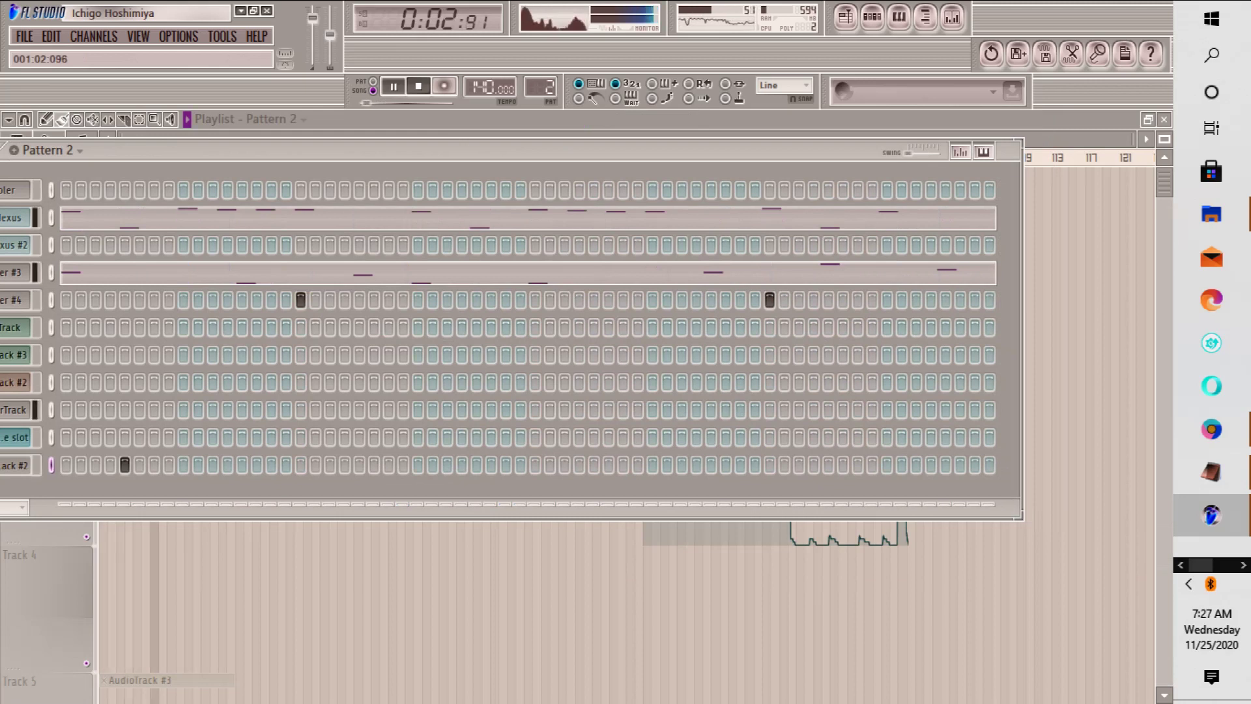
pyautogui.click(241, 465)
# Step: Return to Pattern 3, add a snare hit on step 61 and replay the arrangement from the start
pyautogui.scroll(-1, 541, 87)
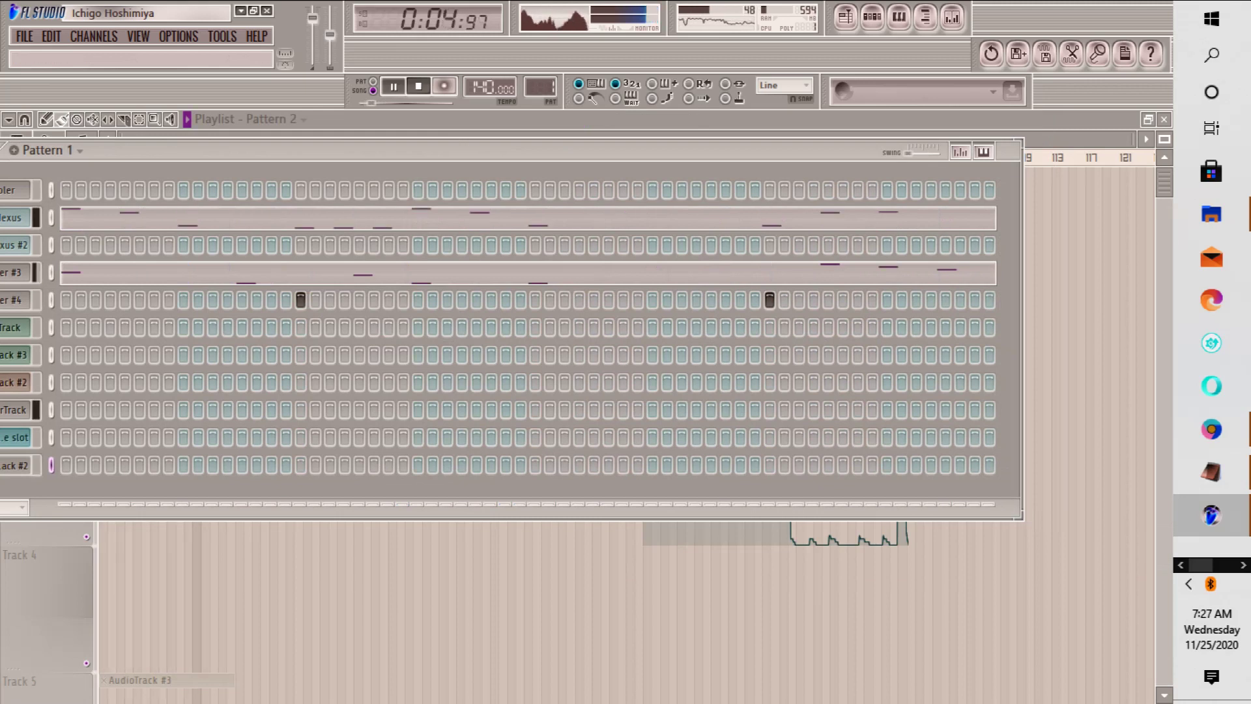
pyautogui.press('KP_Add')
pyautogui.press('KP_Add')
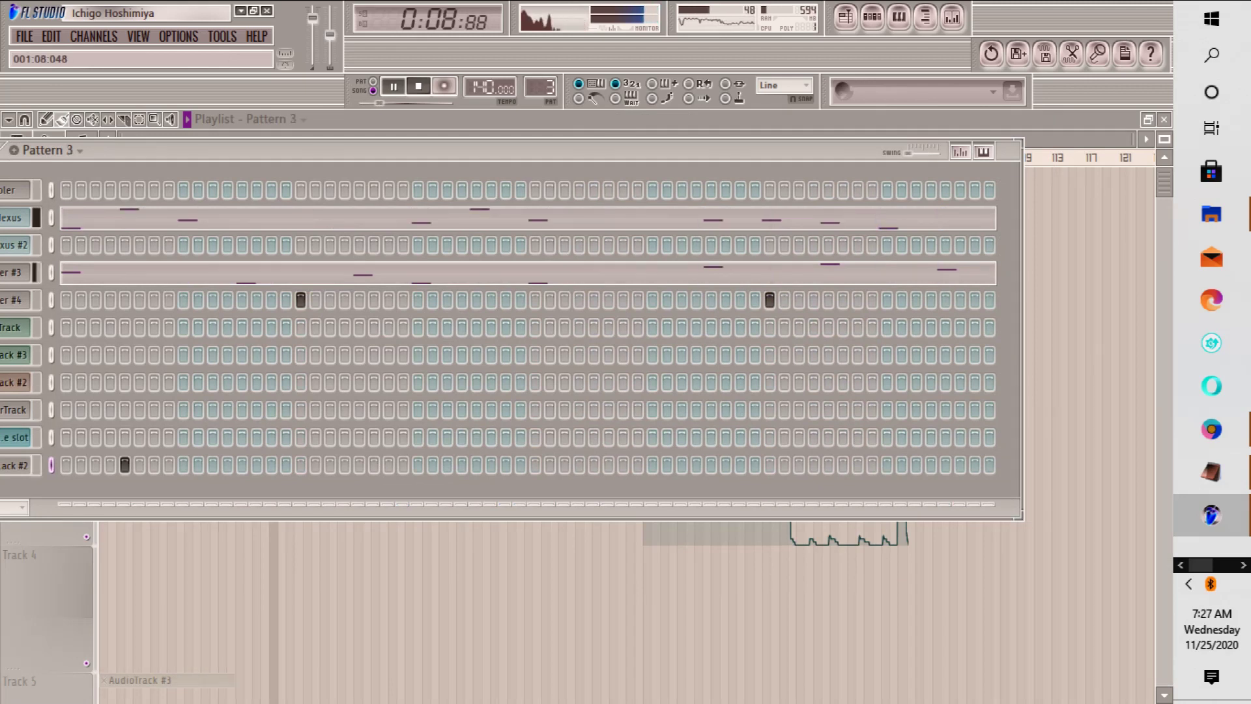
pyautogui.click(945, 465)
pyautogui.press('space')
pyautogui.press('space')
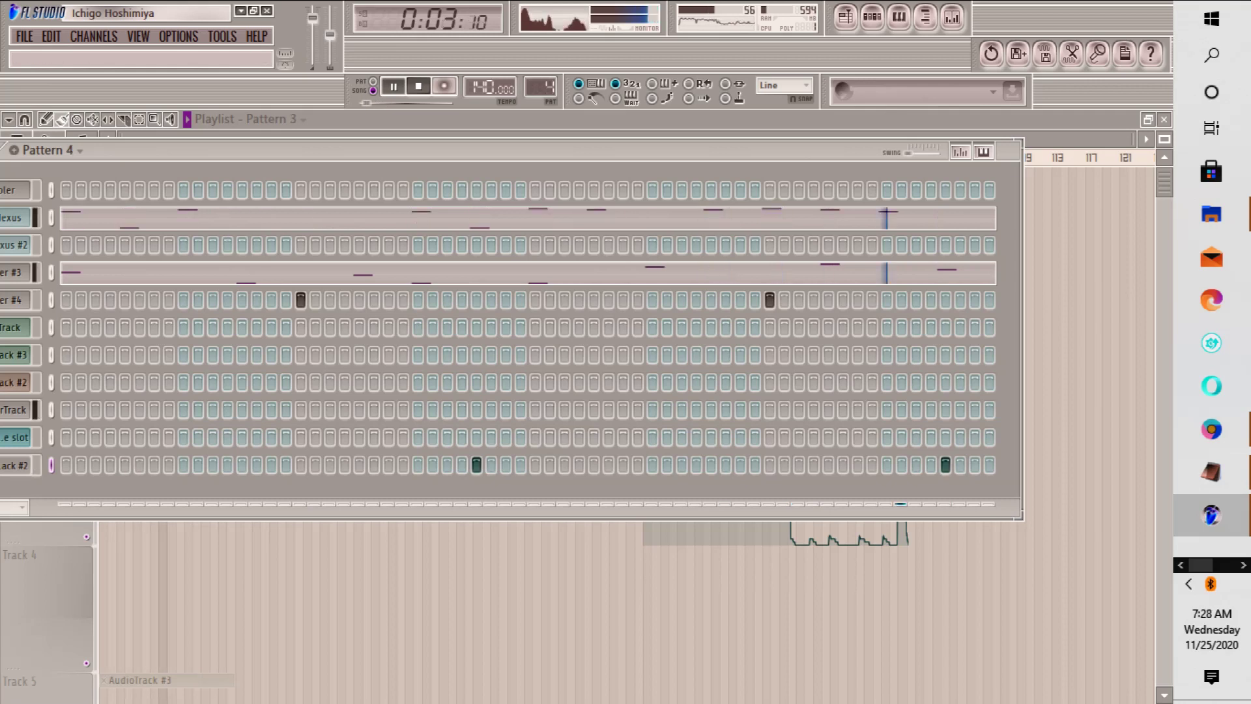
# Step: Go back to Pattern 2 and remove the snare hit from step 13
pyautogui.press('KP_Add')
pyautogui.scroll(-3, 540, 87)
pyautogui.scroll(1, 540, 86)
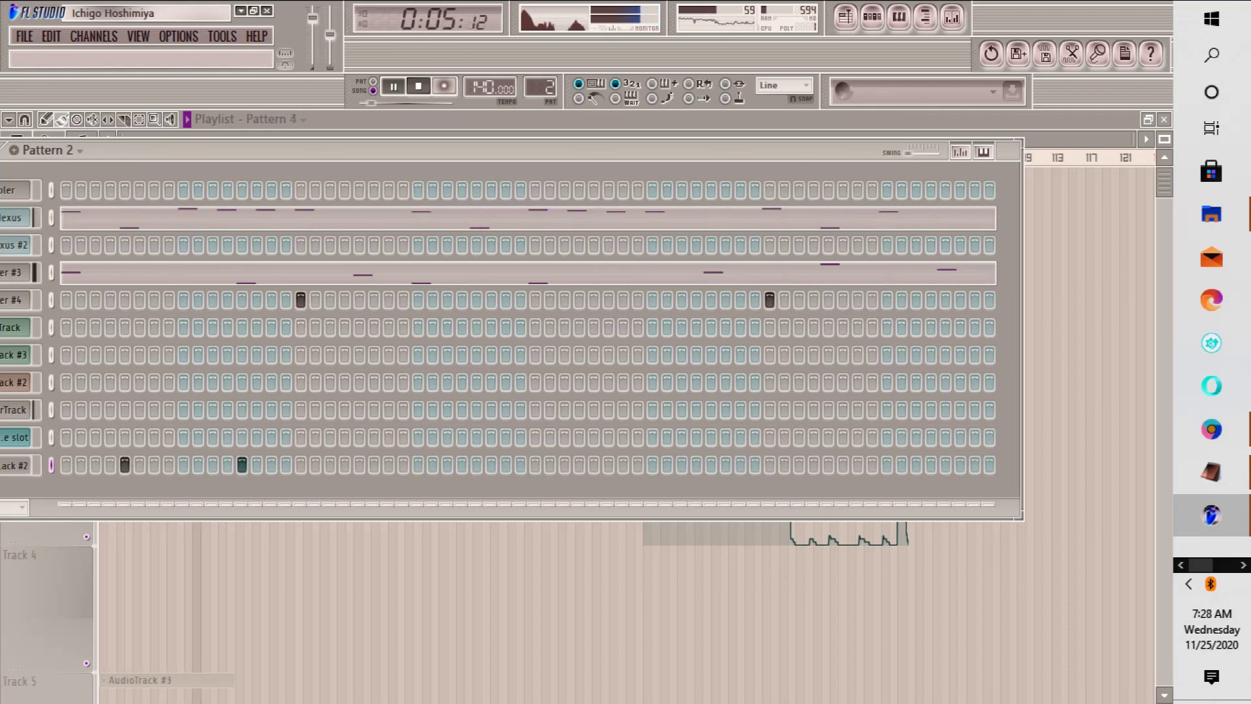
pyautogui.rightClick(242, 466)
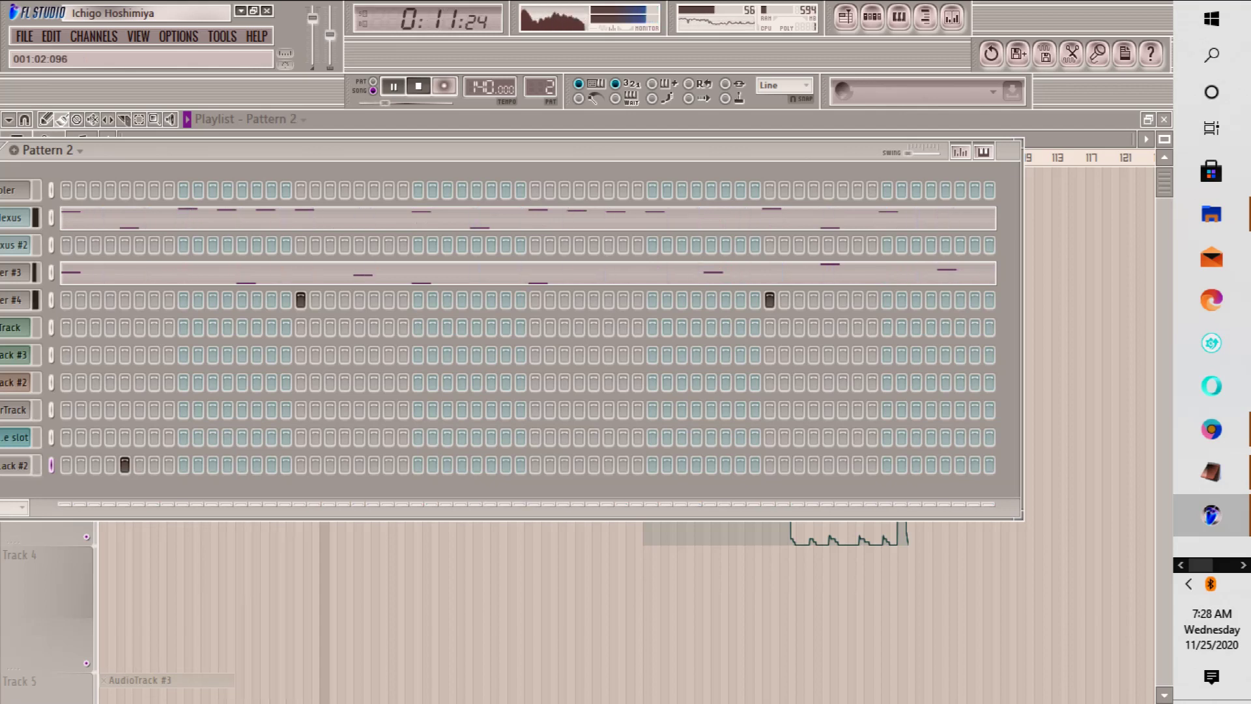
# Step: Switch to Pattern 1, place a snare hit on step 61 and reposition the step sequencer to show all channels
pyautogui.moveTo(541, 87); pyautogui.dragTo(541, 94)
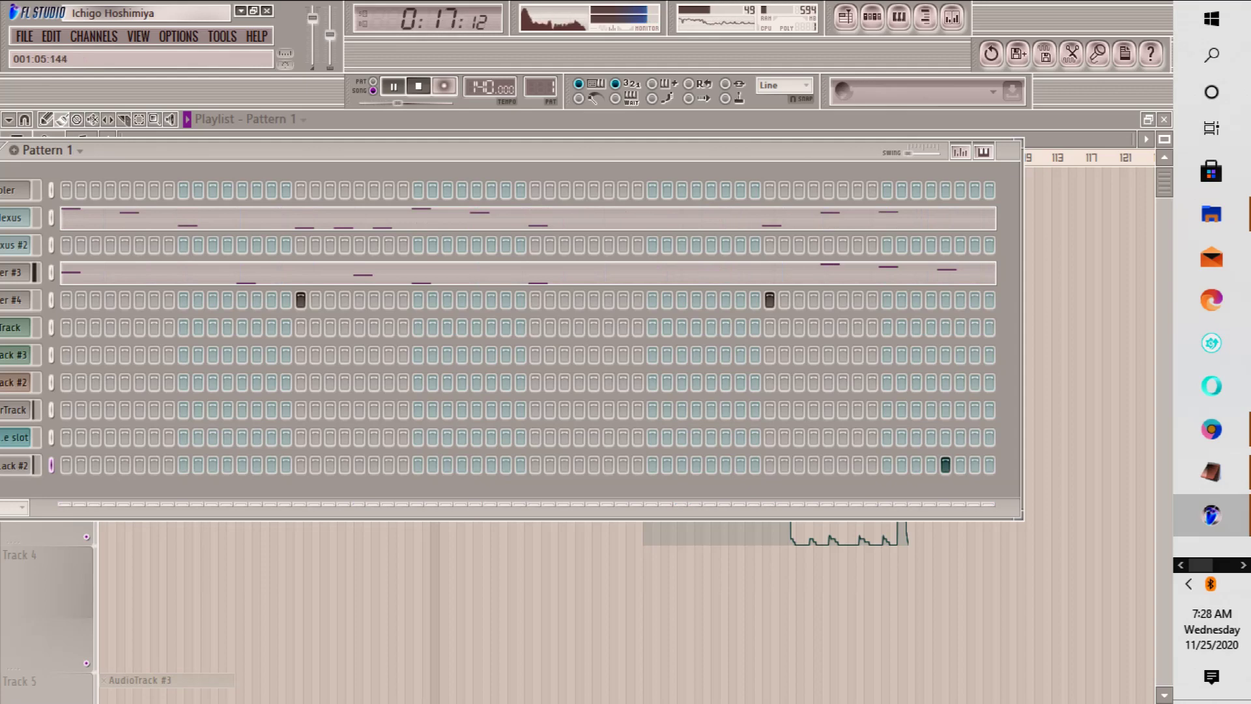
pyautogui.moveTo(417, 150); pyautogui.dragTo(528, 484)
pyautogui.moveTo(219, 485); pyautogui.dragTo(247, 153)
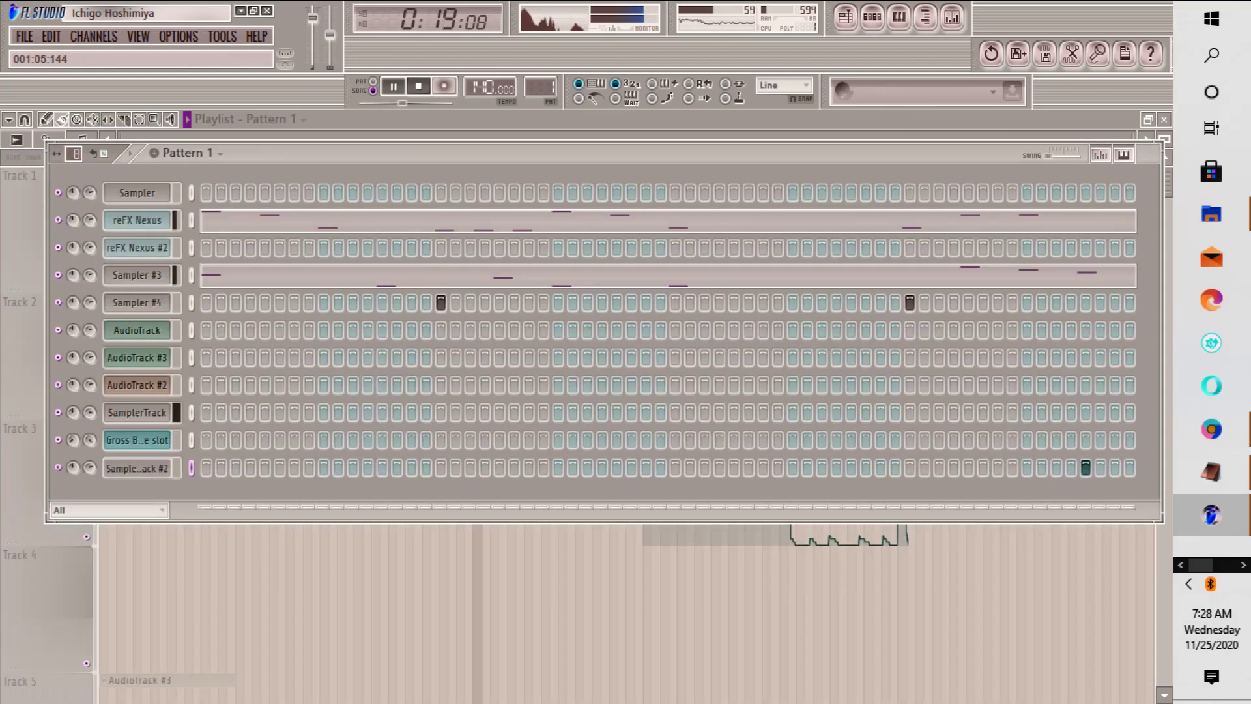
# Step: Switch to Pattern 4 and add a snare hit on step 5, restarting playback to hear it
pyautogui.scroll(-3, 196, 153)
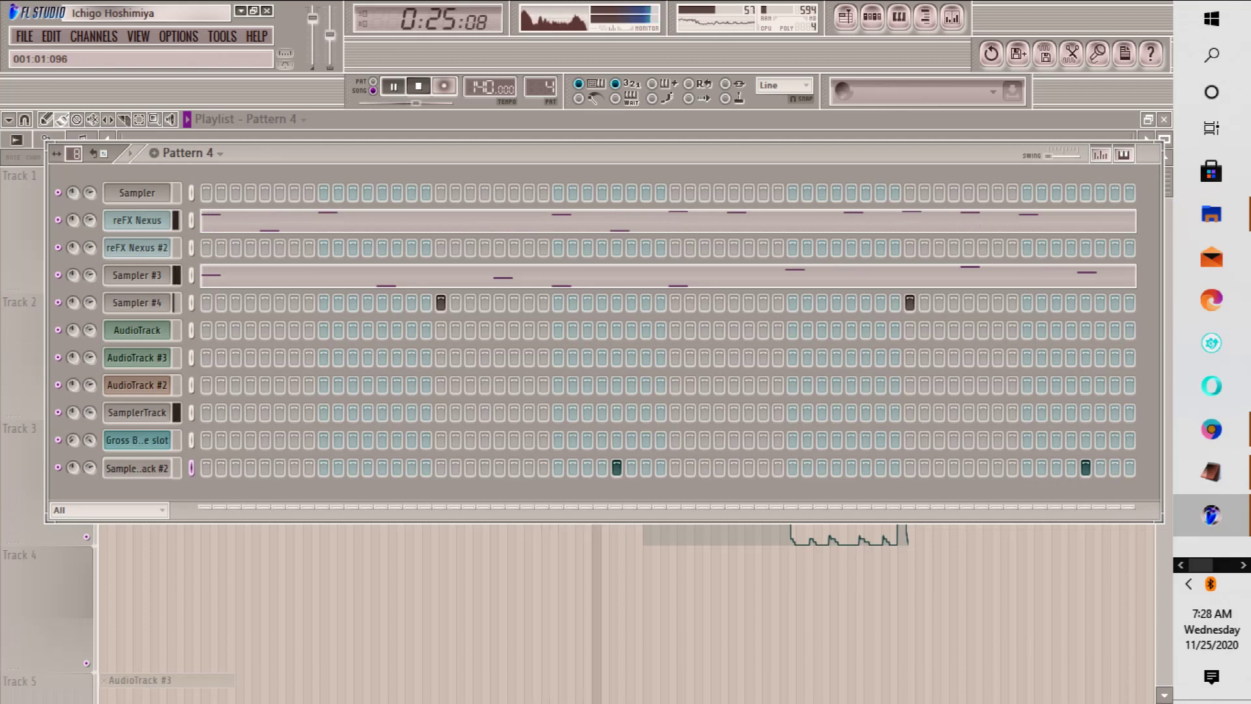
pyautogui.press('space')
pyautogui.press('space')
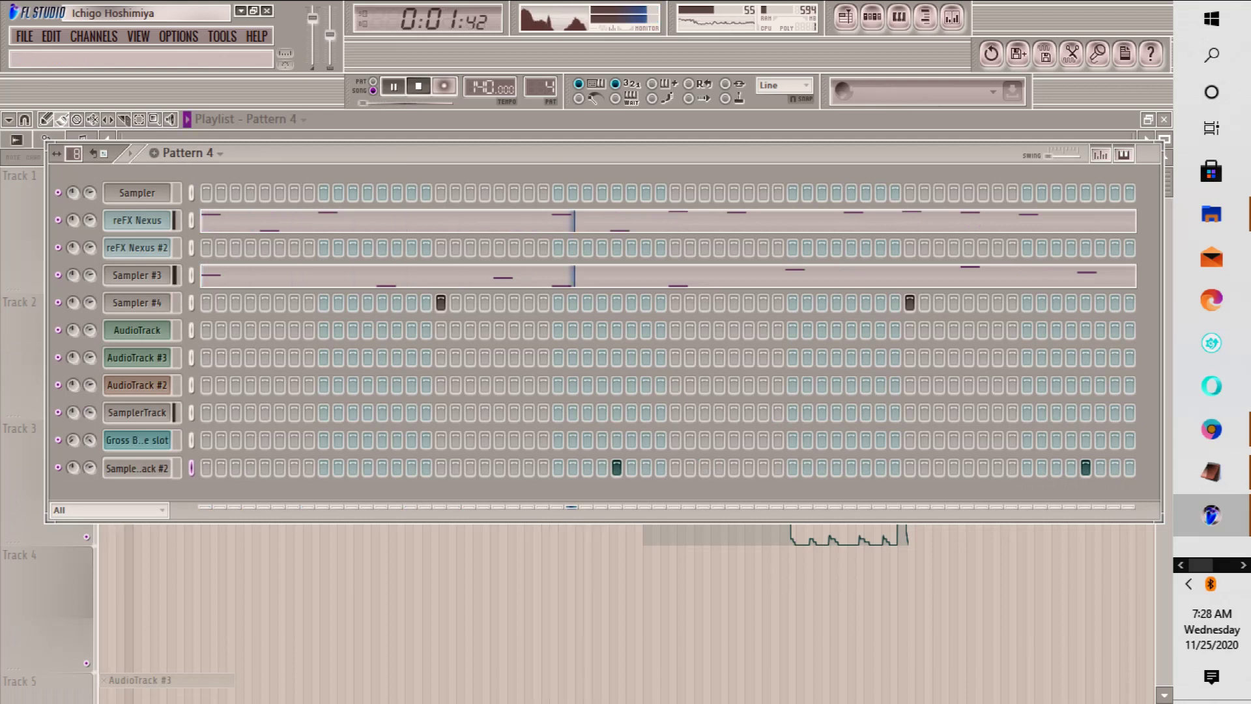
pyautogui.click(264, 467)
pyautogui.press('space')
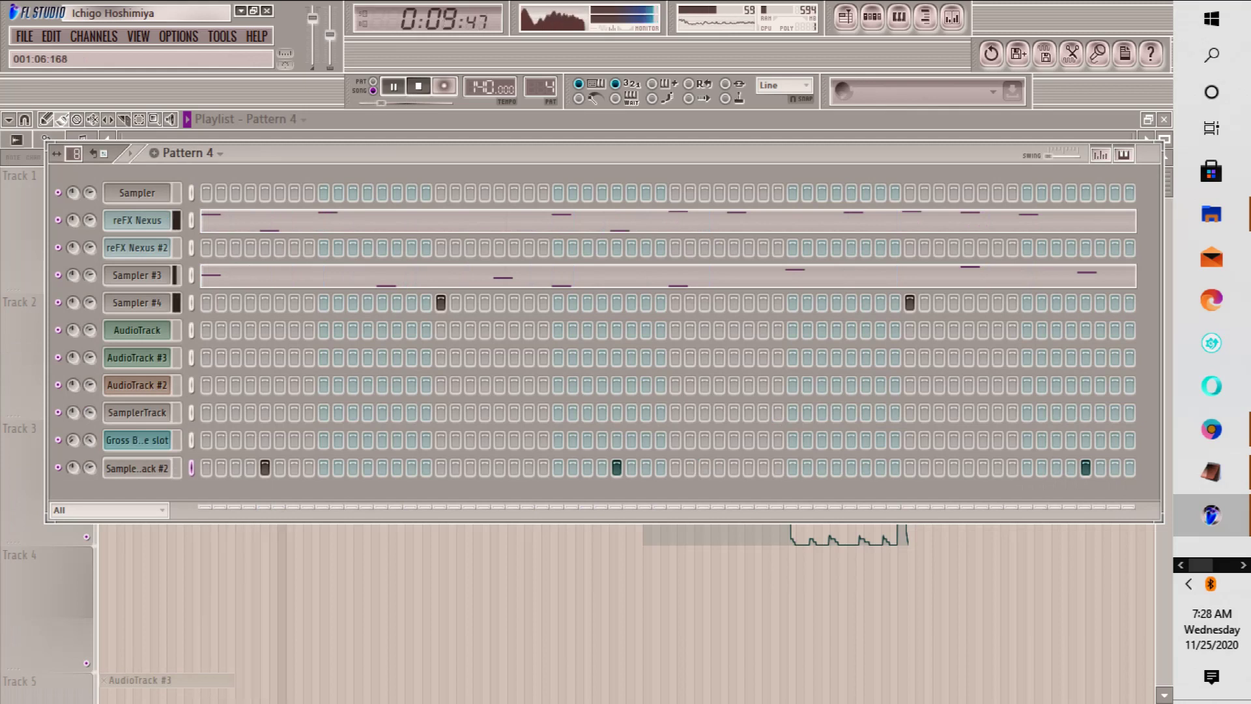
# Step: Place Pattern 6 on Track 1 at bar 97 of the playlist and duplicate it to bar 105
pyautogui.moveTo(1004, 153); pyautogui.dragTo(1041, 372)
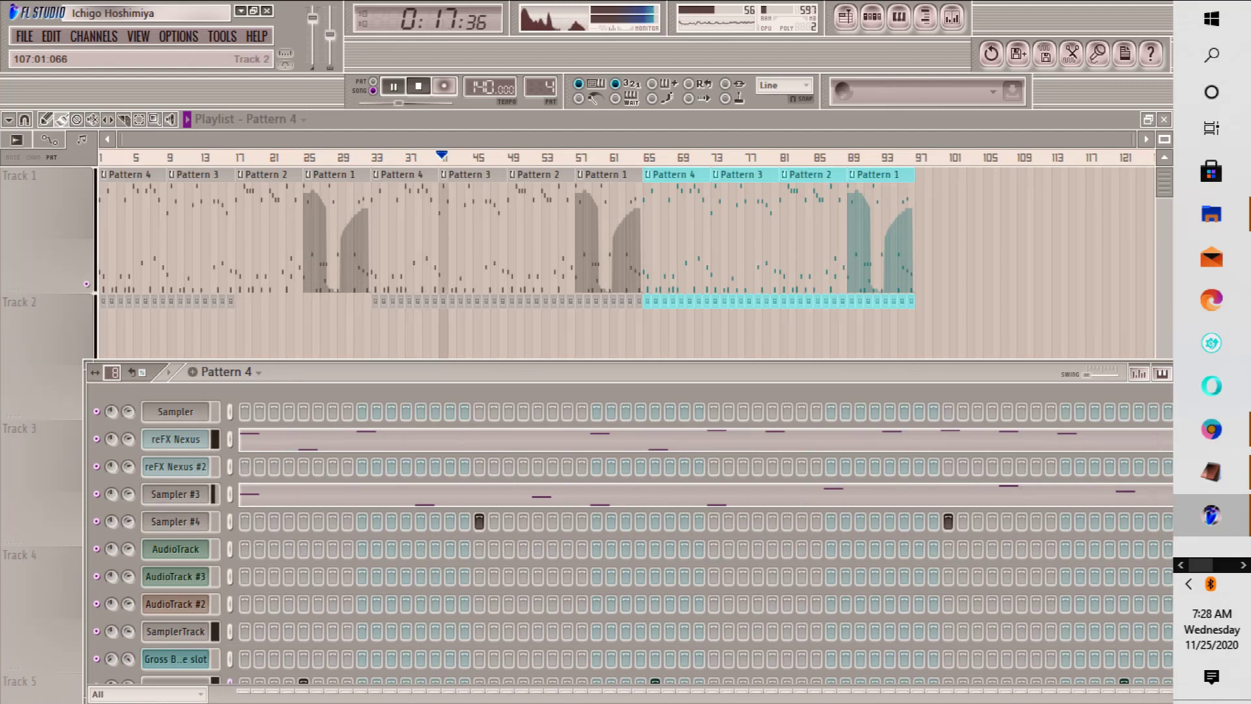
pyautogui.moveTo(1041, 372); pyautogui.dragTo(982, 213)
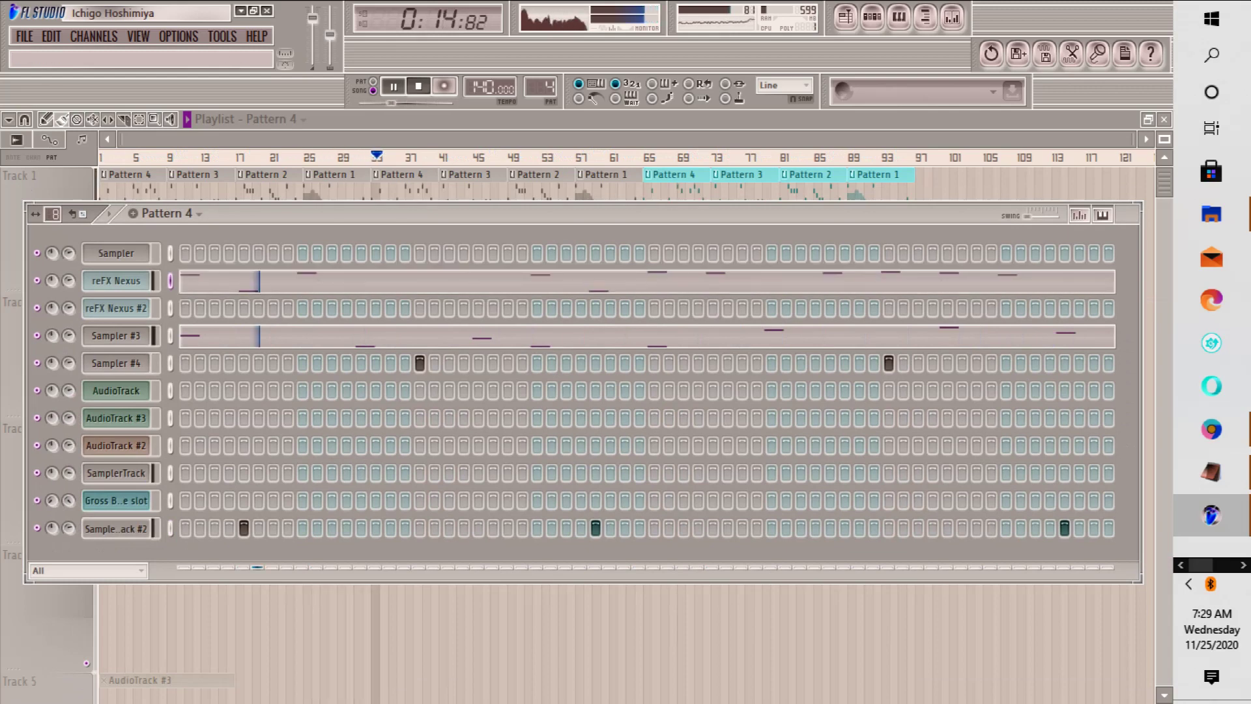
pyautogui.scroll(1, 540, 86)
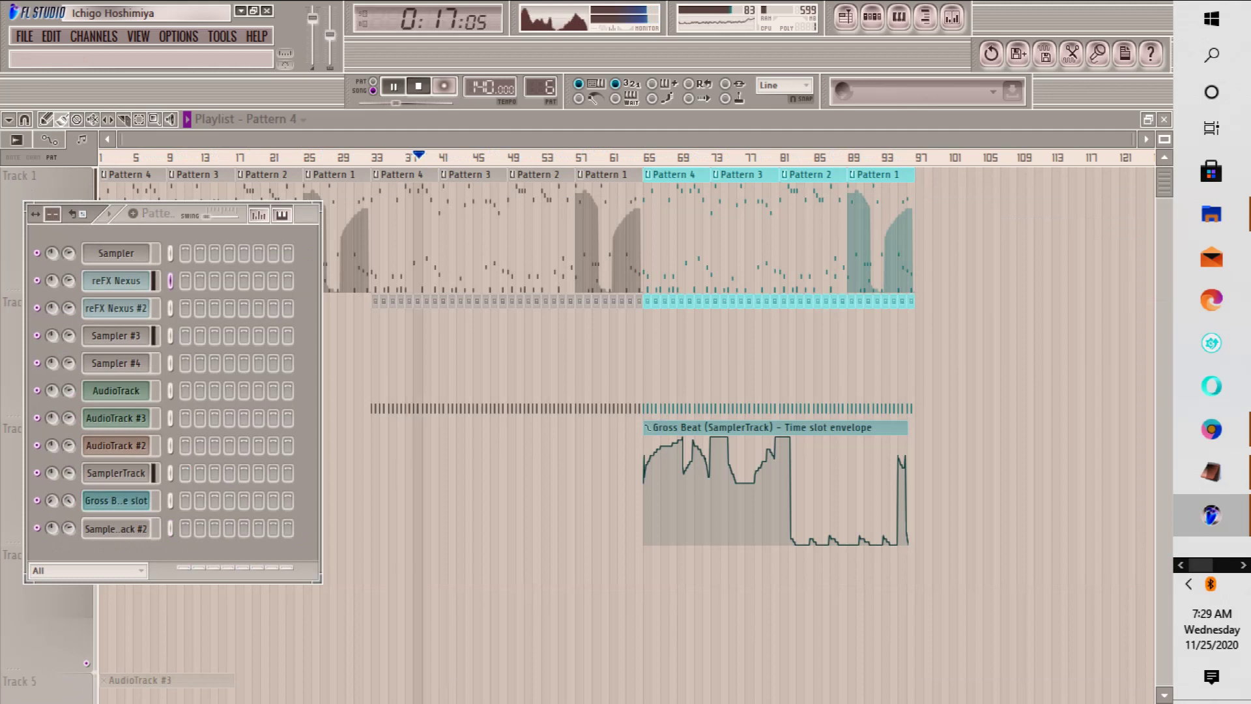
pyautogui.scroll(1, 541, 87)
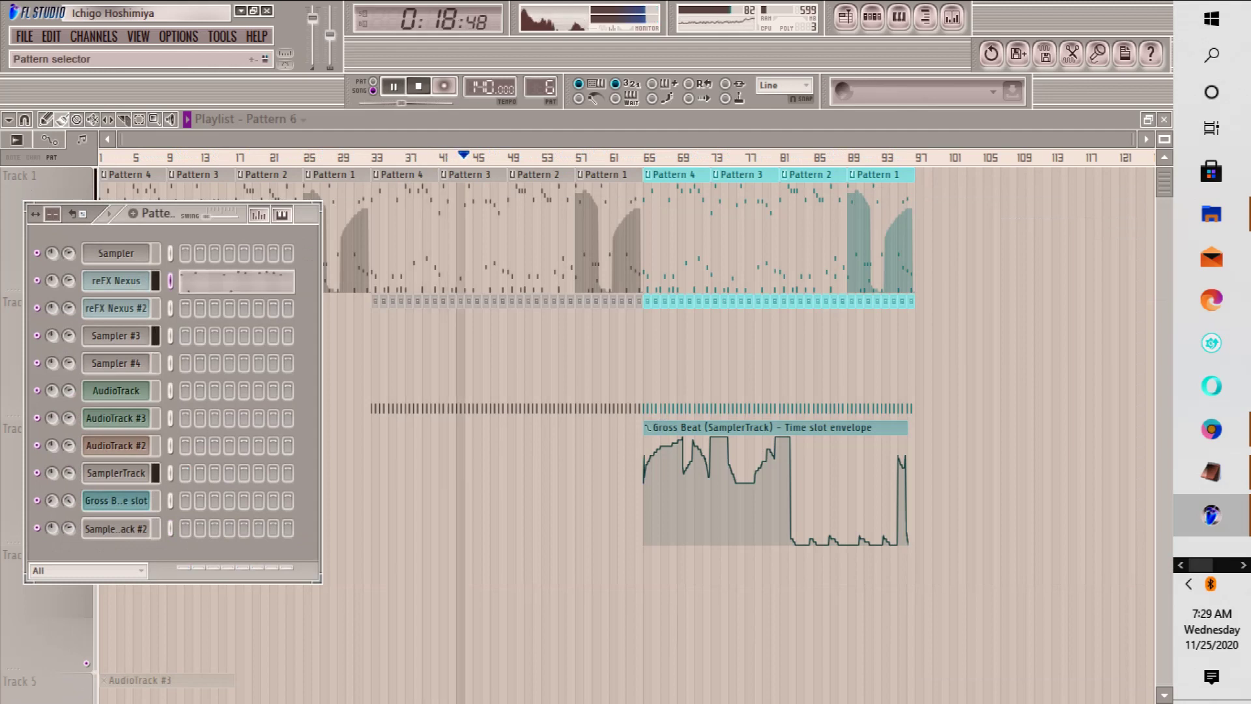
pyautogui.click(952, 228)
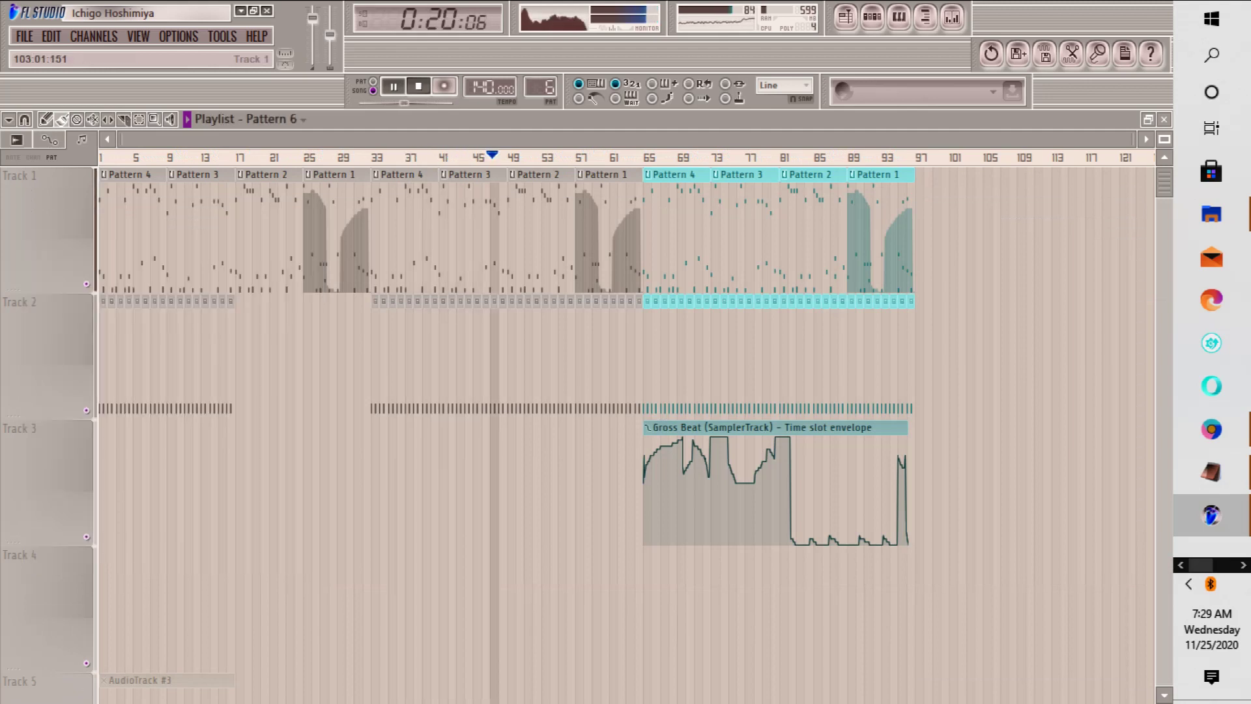
pyautogui.moveTo(977, 228); pyautogui.dragTo(946, 187)
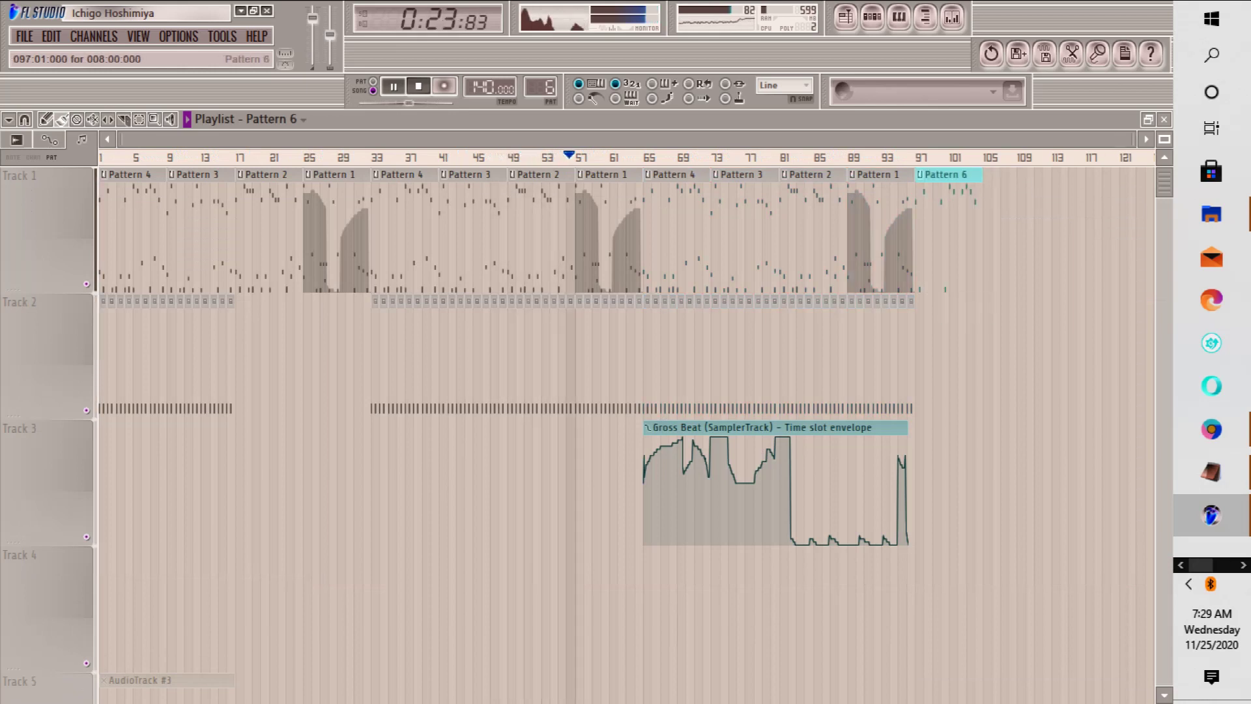
pyautogui.hotkey('ctrl', 'b')
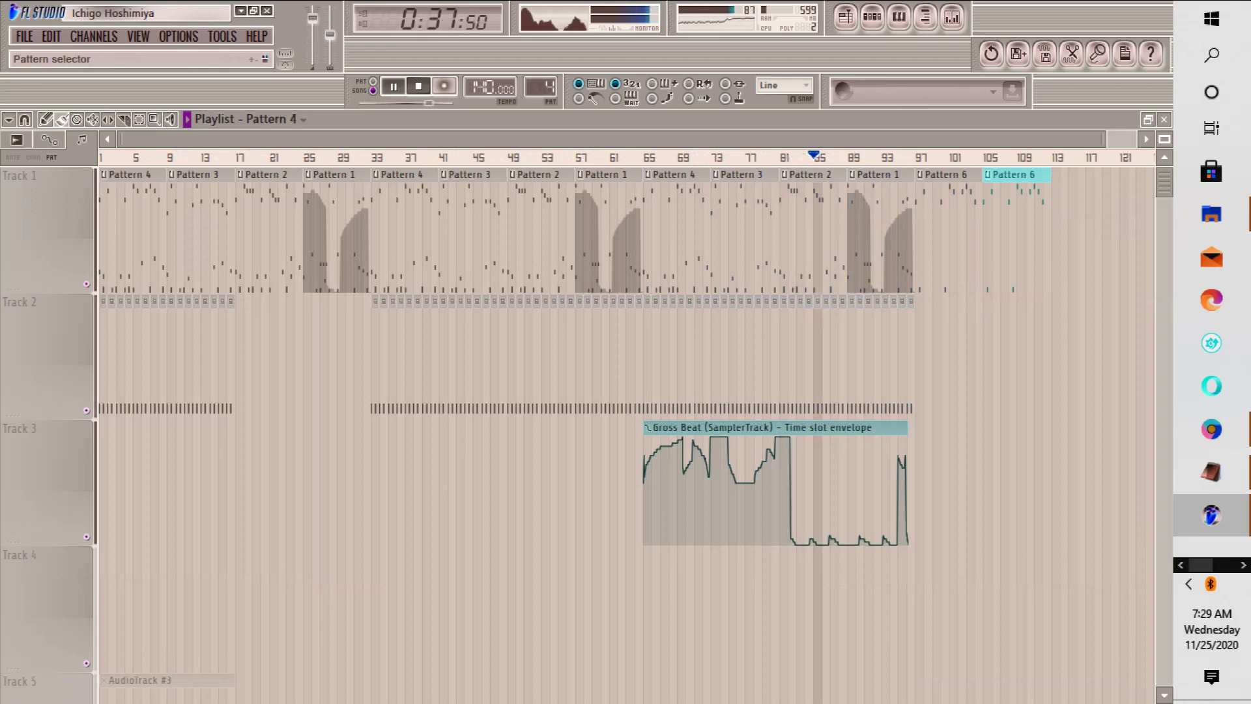
# Step: Select Pattern 7 and place it on Track 1 of the playlist, moving the clip to bar 133
pyautogui.press('F6')
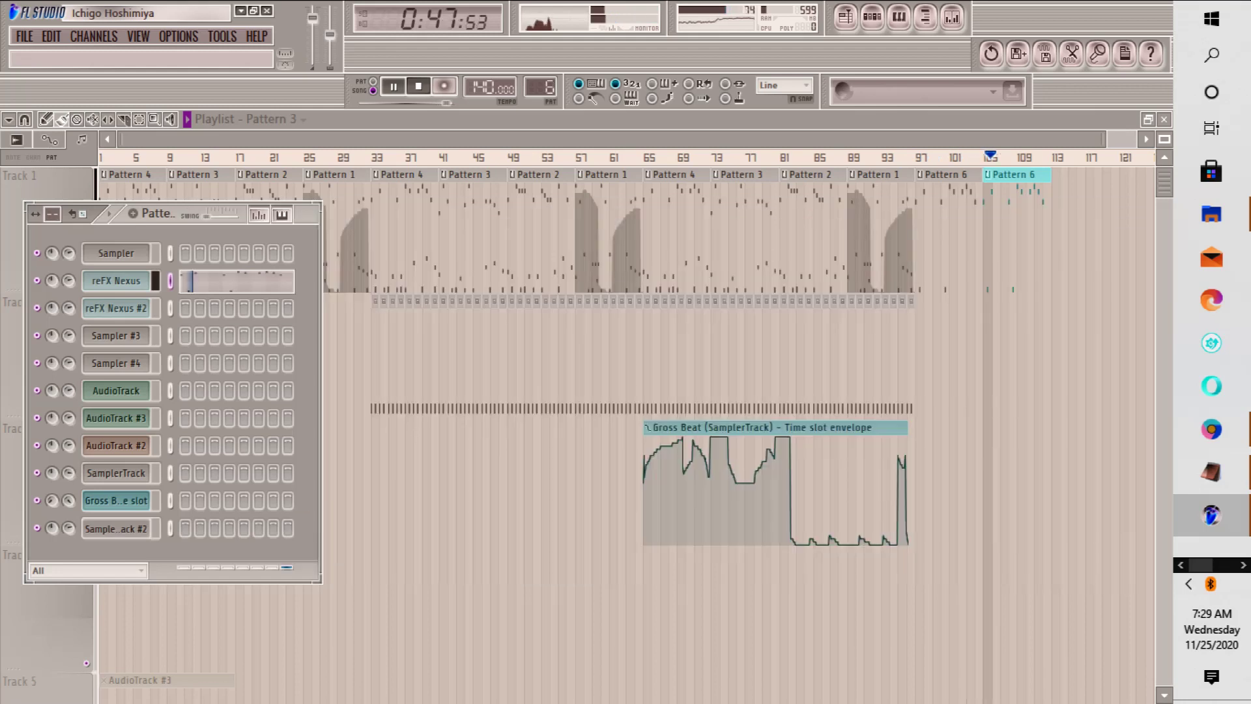
pyautogui.scroll(1, 540, 87)
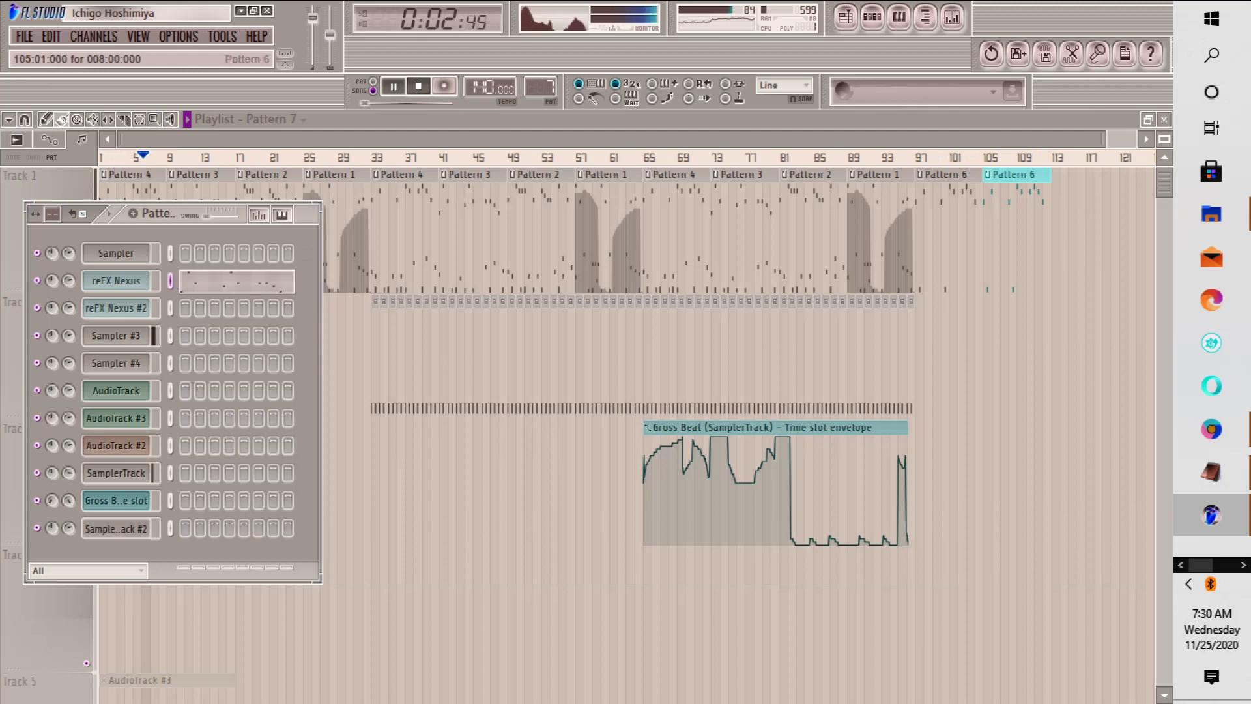
pyautogui.moveTo(1106, 139); pyautogui.dragTo(1136, 139)
pyautogui.click(1024, 228)
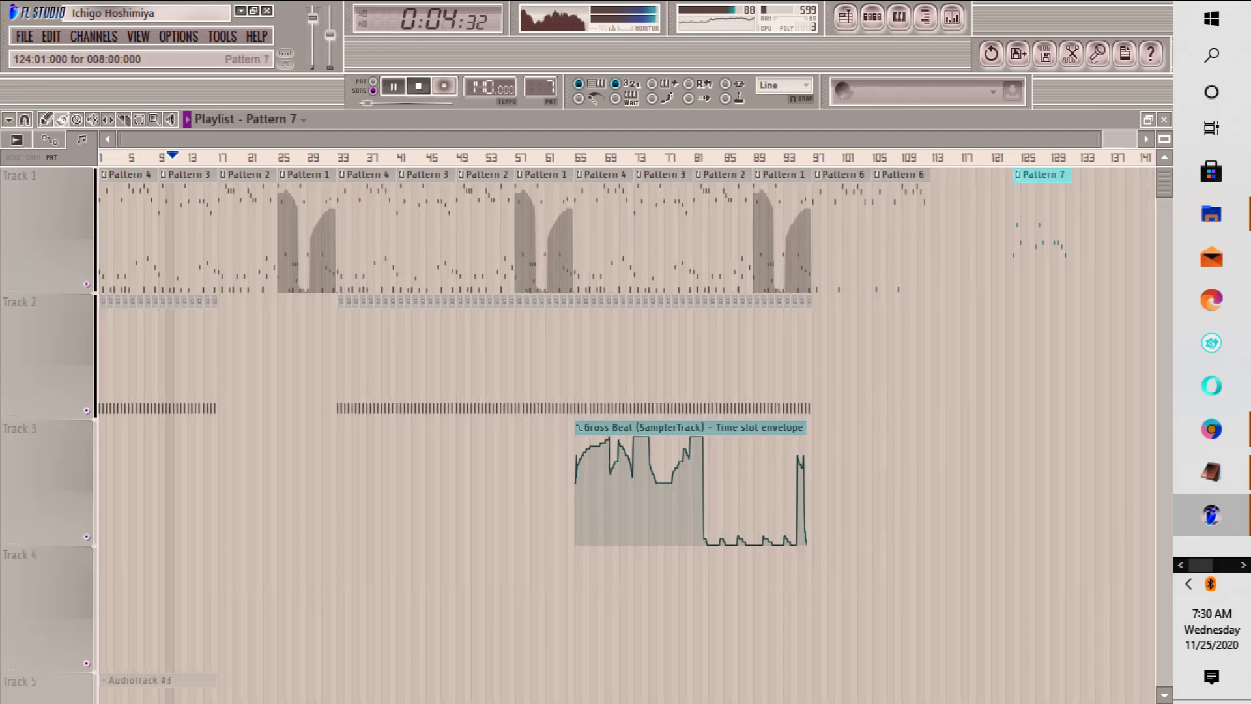
pyautogui.moveTo(1036, 228); pyautogui.dragTo(1103, 228)
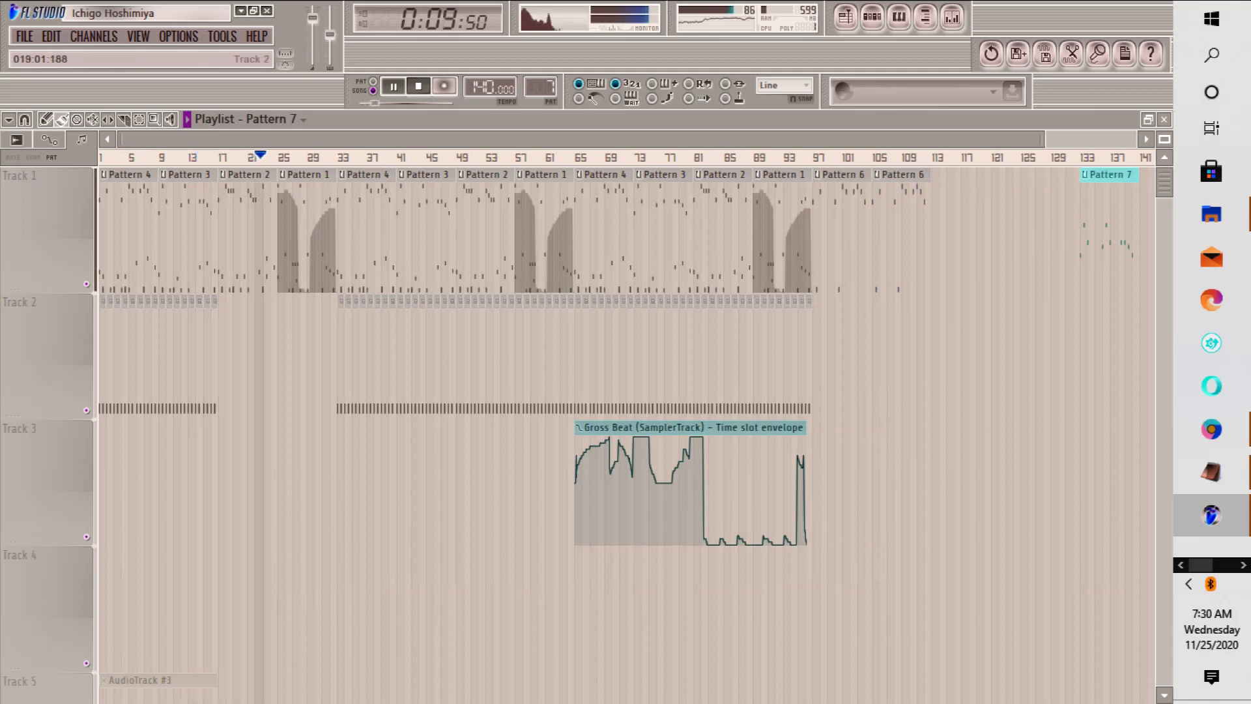
# Step: Copy a Pattern 4 and Pattern 3 section with its Track 2 clips to bar 113 and move the Pattern 7 clip to bar 129
pyautogui.click(212, 482)
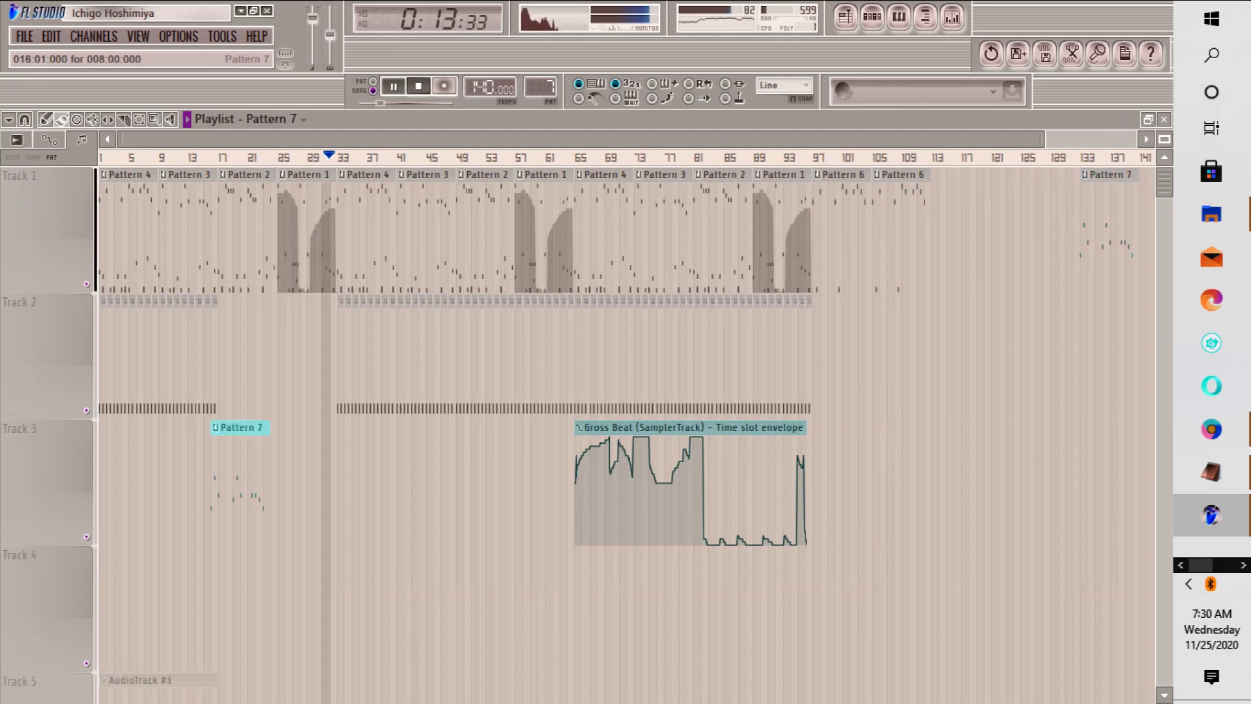
pyautogui.rightClick(213, 482)
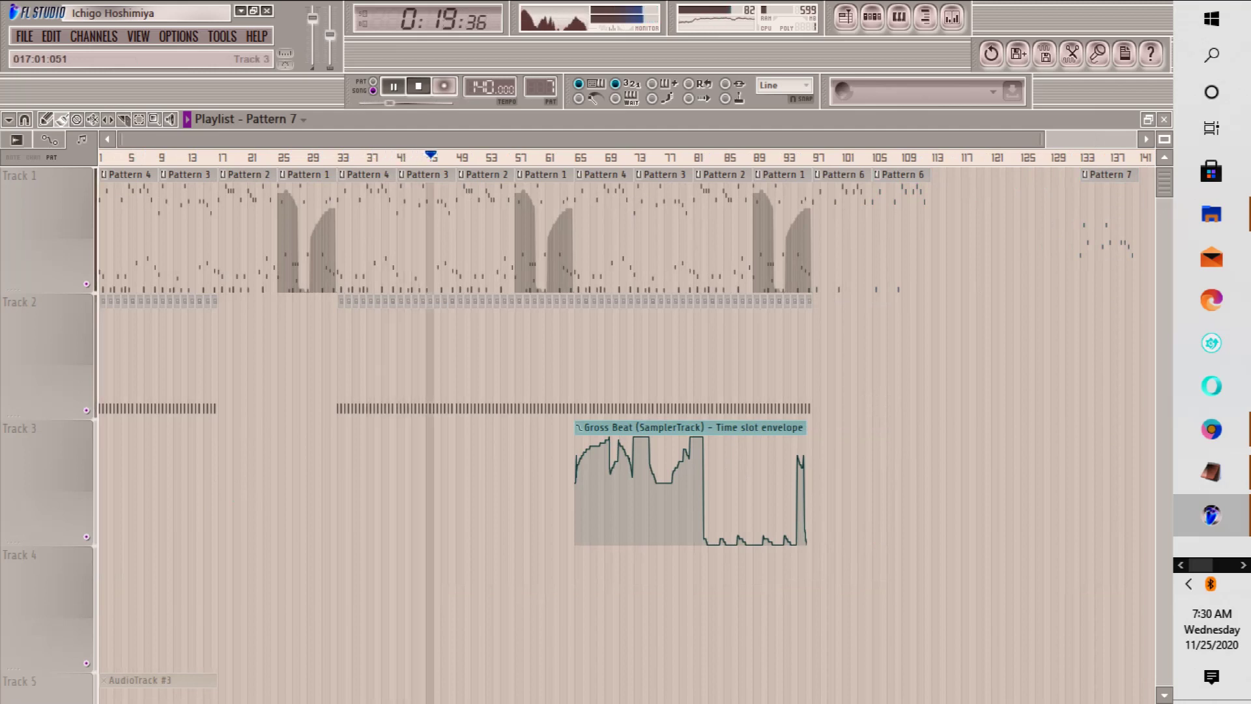
pyautogui.moveTo(215, 482); pyautogui.dragTo(977, 224)
pyautogui.moveTo(1102, 224); pyautogui.dragTo(1072, 225)
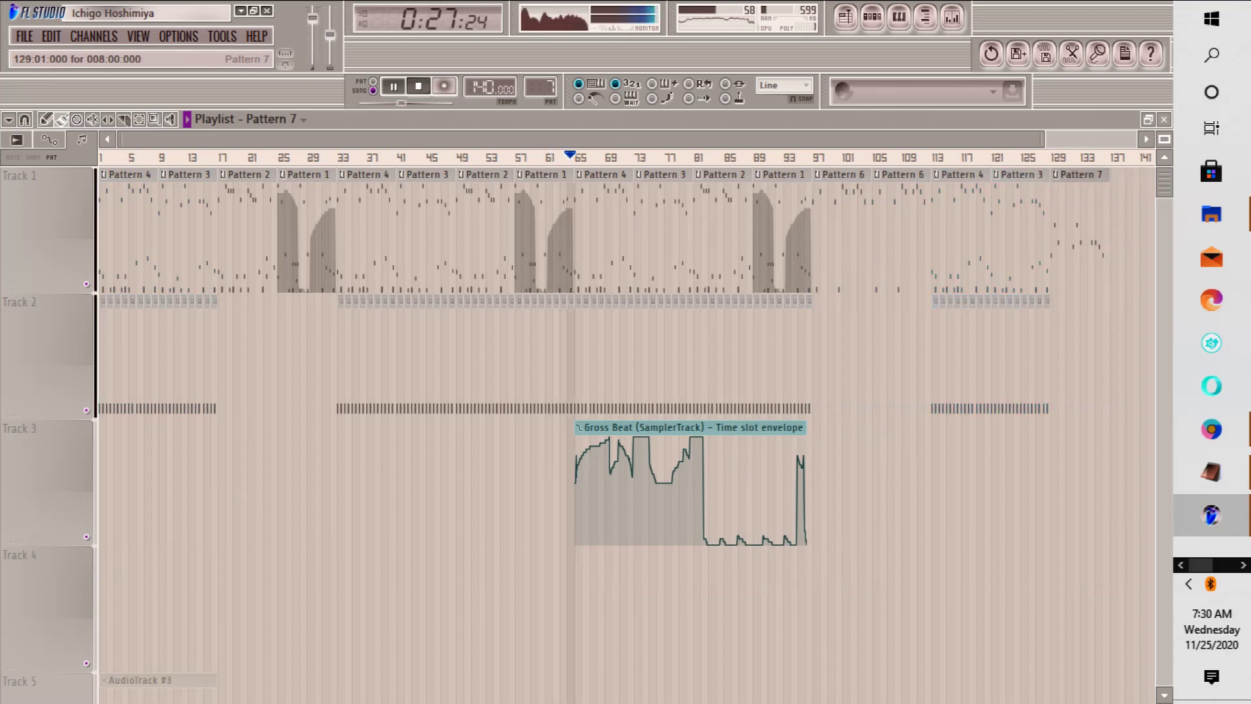
# Step: Shift the whole arrangement eight bars later to start at bar 9 and place a Pattern 7 clip on Track 1 at bar 1
pyautogui.hscroll(3, 977, 225)
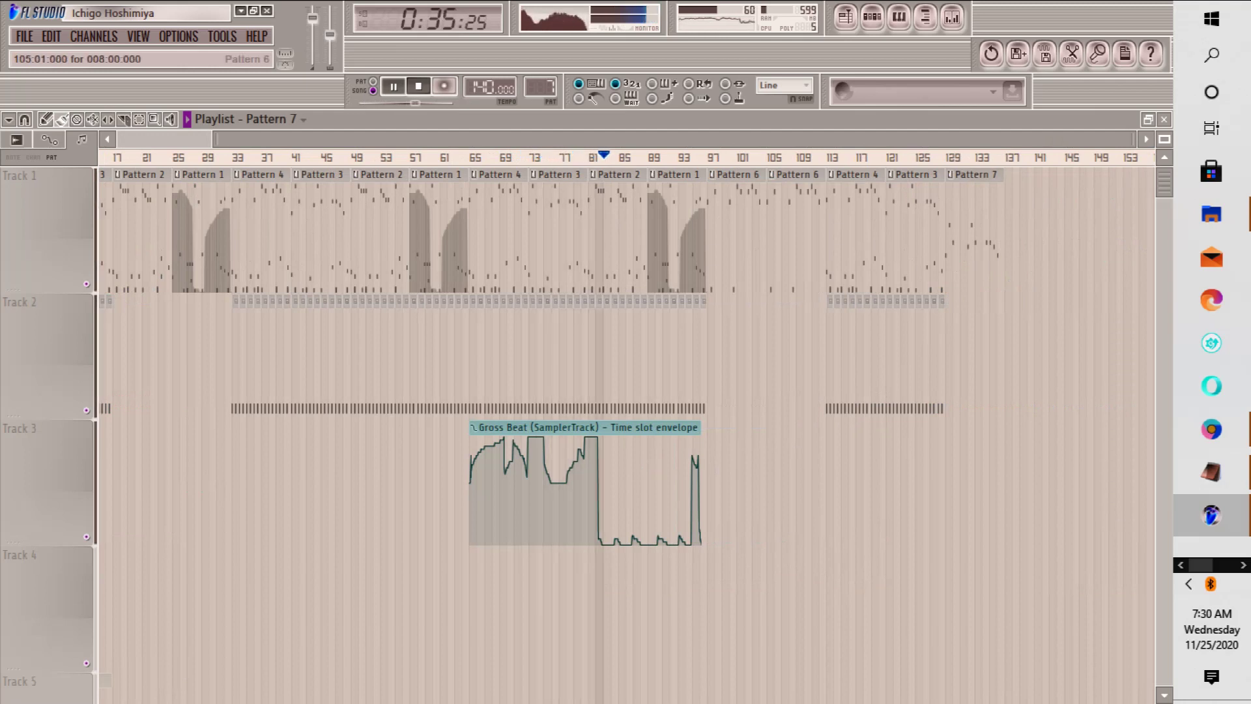
pyautogui.moveTo(1071, 168); pyautogui.dragTo(99, 540)
pyautogui.moveTo(128, 225); pyautogui.dragTo(188, 225)
pyautogui.click(290, 606)
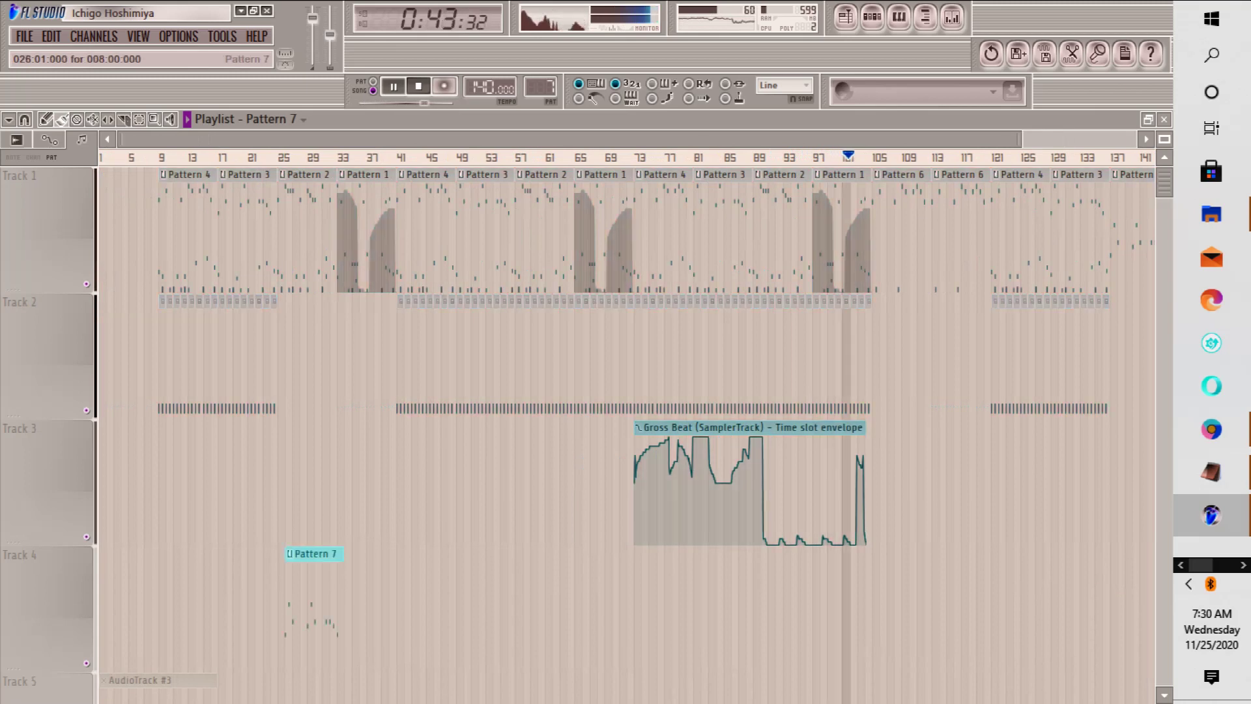
pyautogui.moveTo(318, 606); pyautogui.dragTo(138, 228)
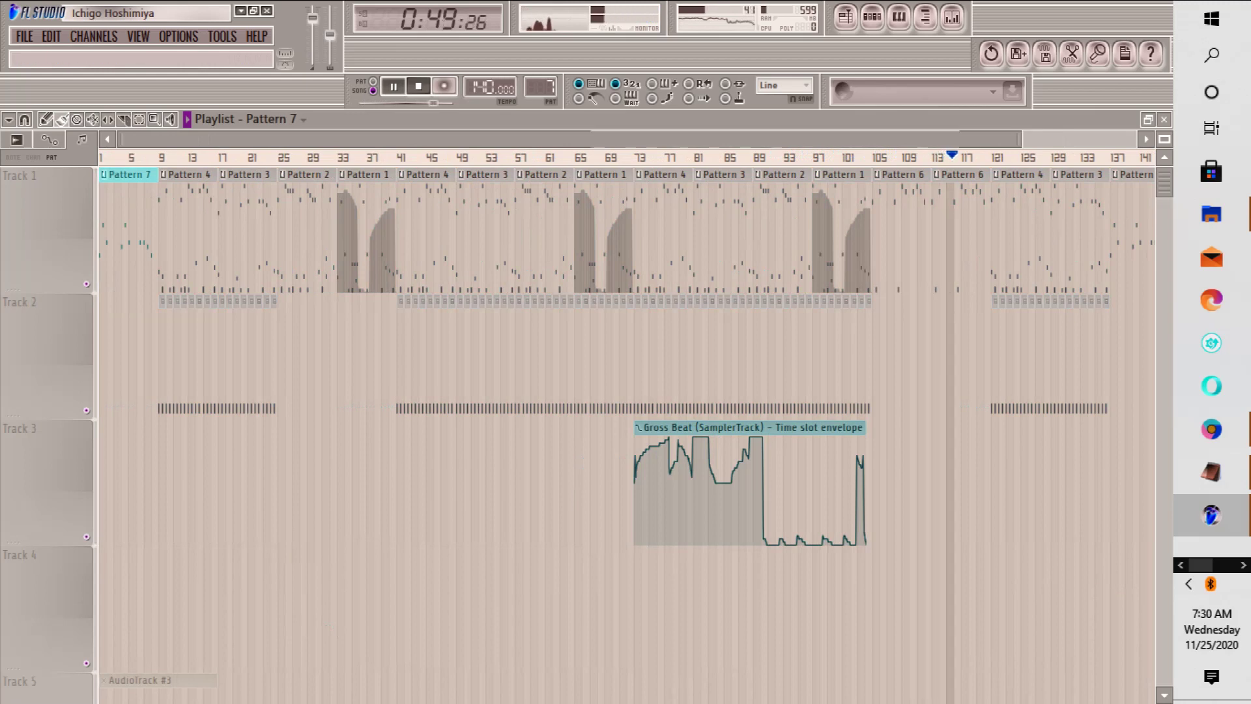
# Step: Make the Pattern 7 clip at bar 137 unique and add another clip of the new pattern on Track 2 at bar 146
pyautogui.scroll(-1, 964, 139)
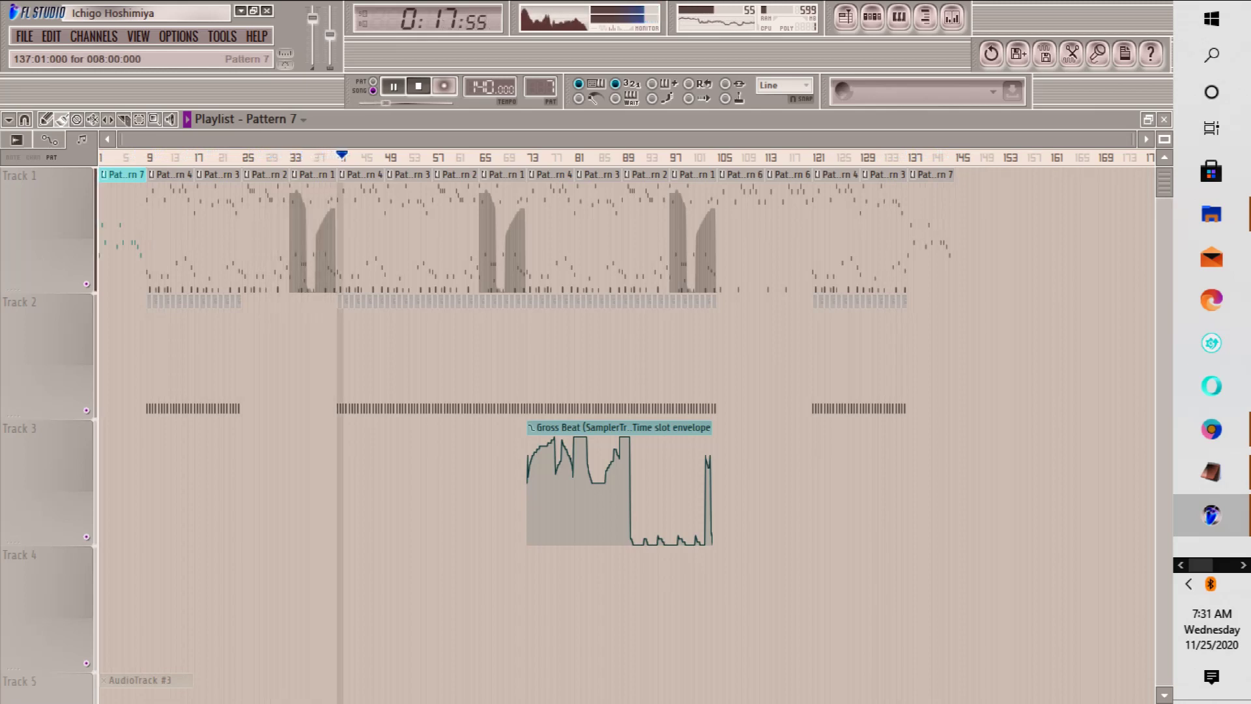
pyautogui.click(913, 175)
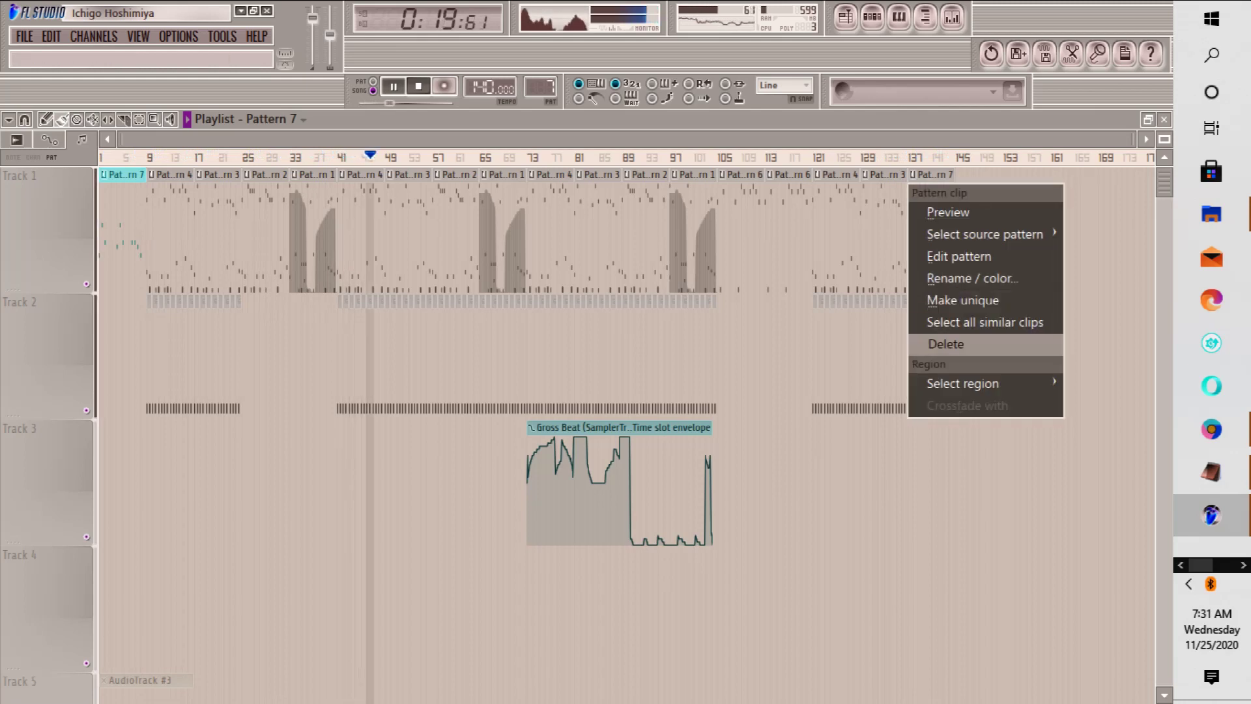
pyautogui.click(964, 301)
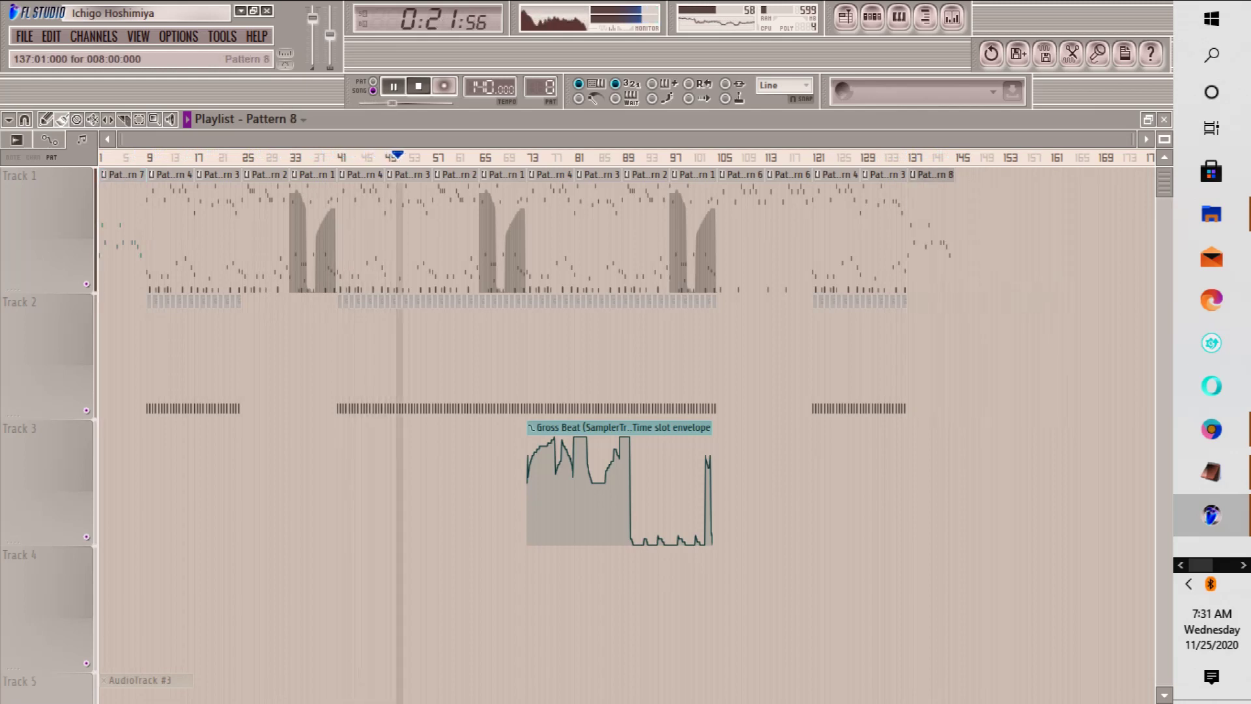
pyautogui.moveTo(931, 228); pyautogui.dragTo(979, 228)
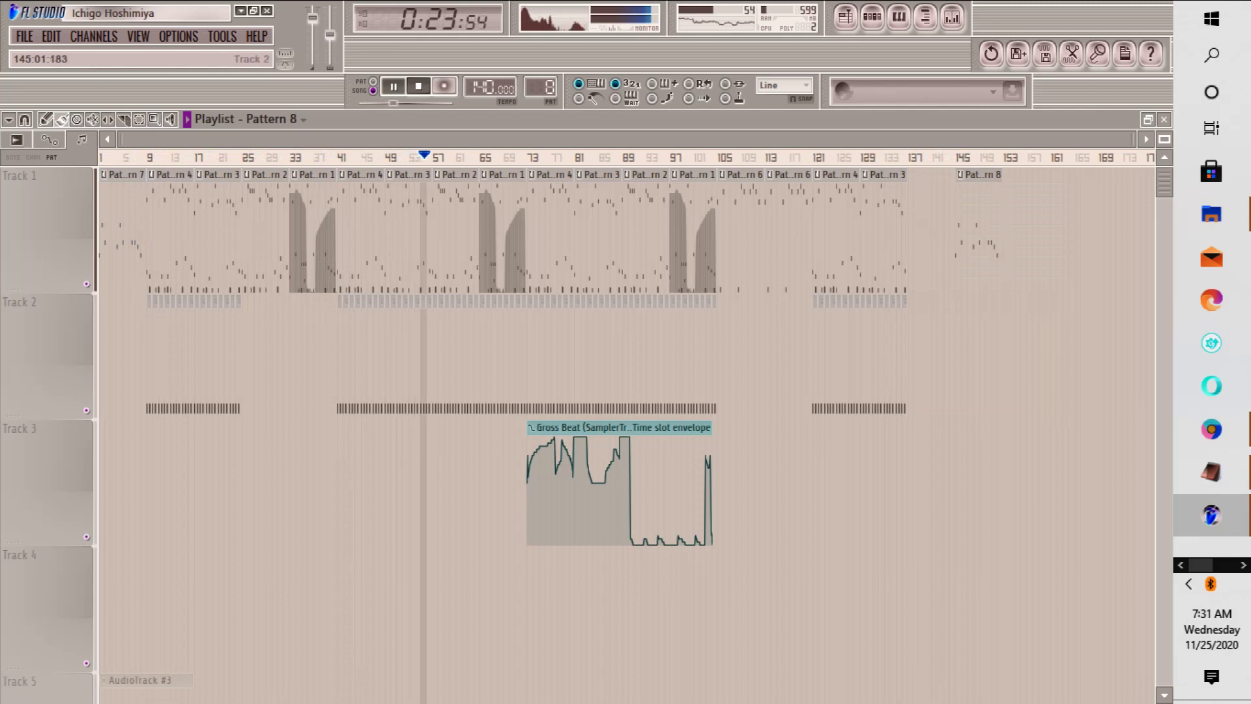
pyautogui.click(963, 352)
pyautogui.moveTo(980, 228); pyautogui.dragTo(925, 228)
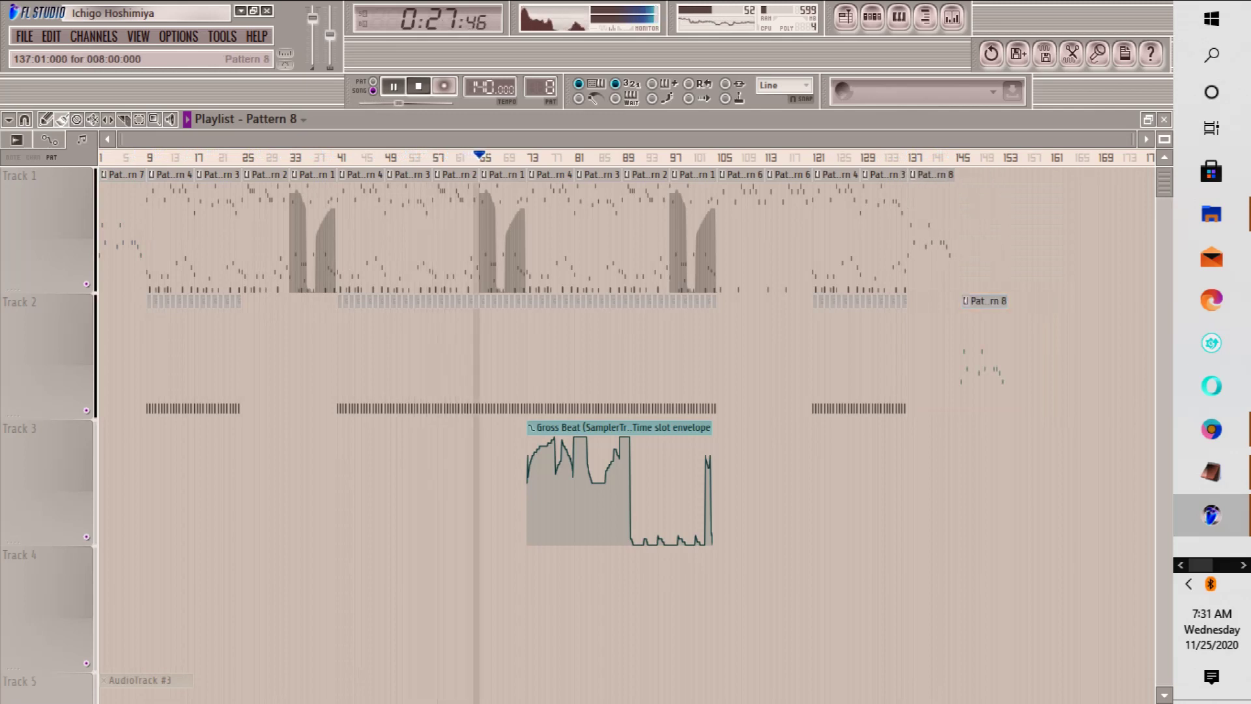
# Step: Flip the Pattern 8 reFX Nexus notes horizontally in the piano roll and return to the playlist
pyautogui.doubleClick(981, 351)
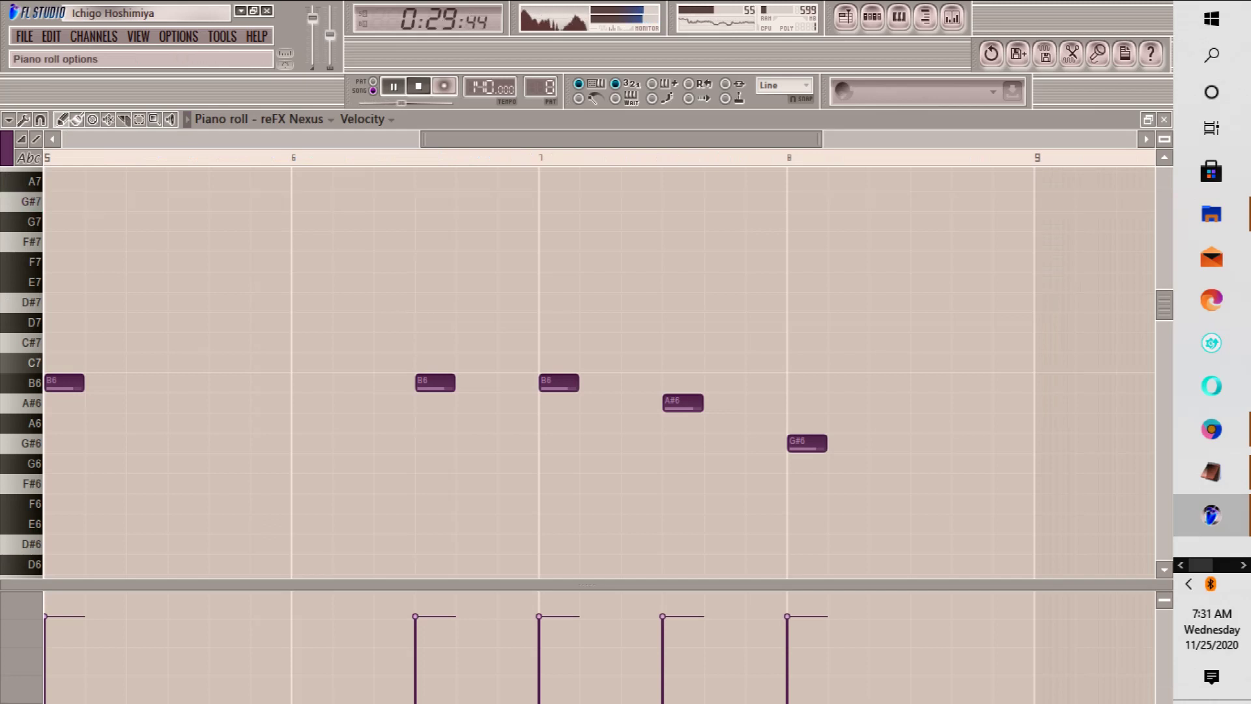
pyautogui.click(9, 119)
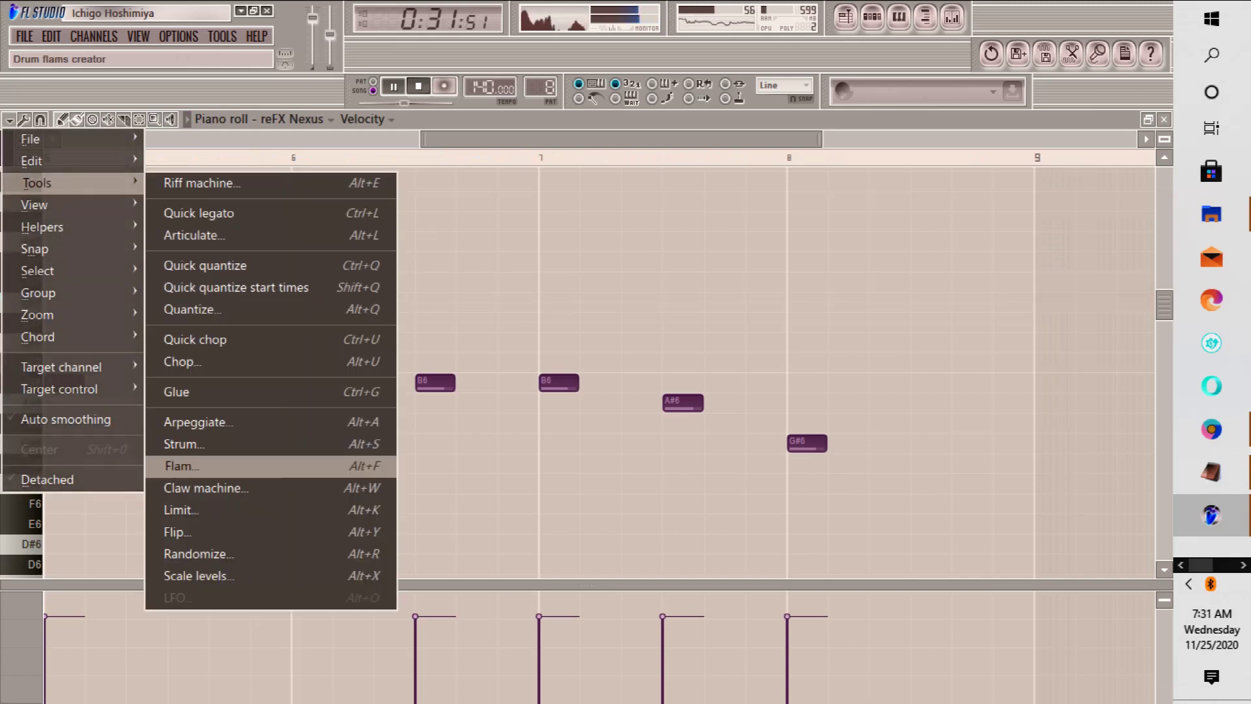
pyautogui.click(177, 532)
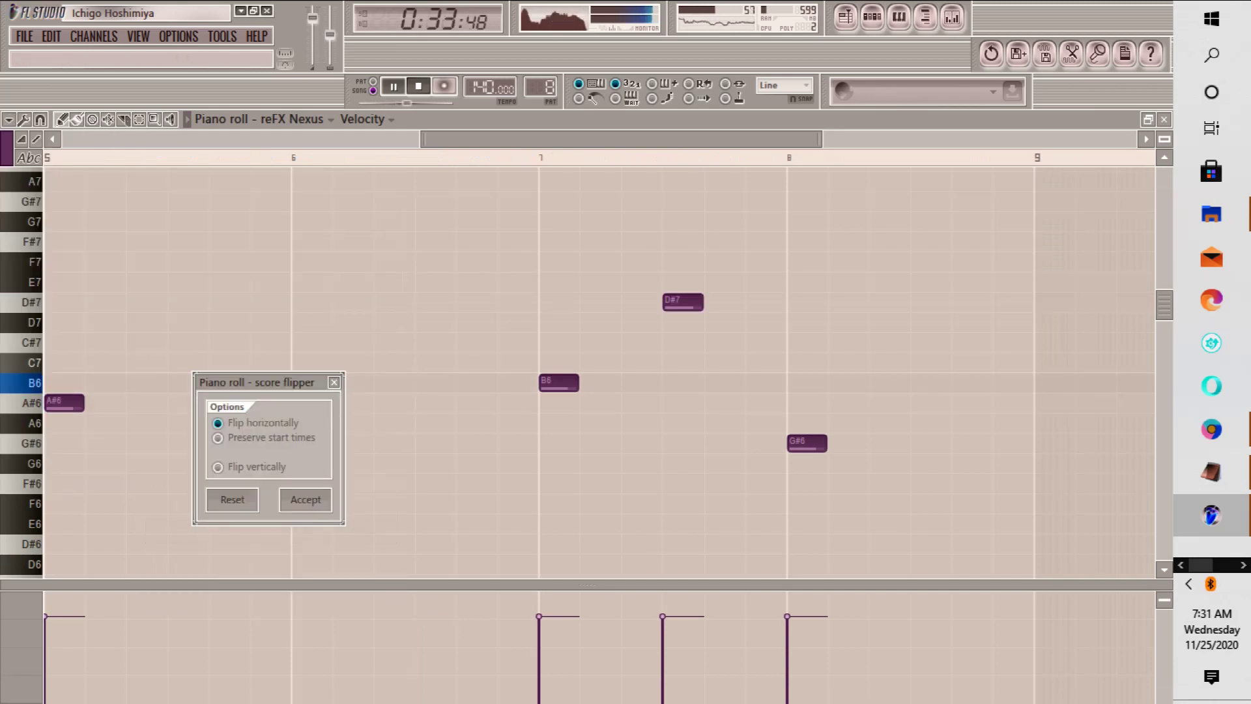
pyautogui.click(306, 500)
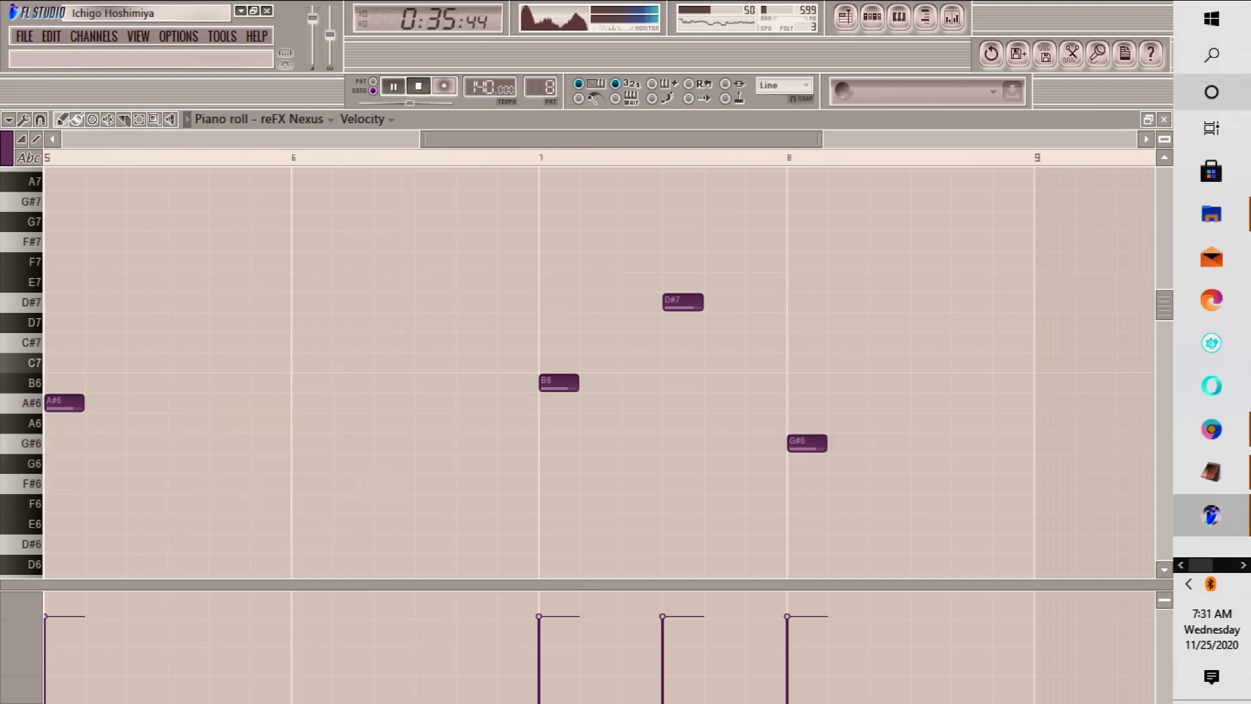
pyautogui.click(1164, 119)
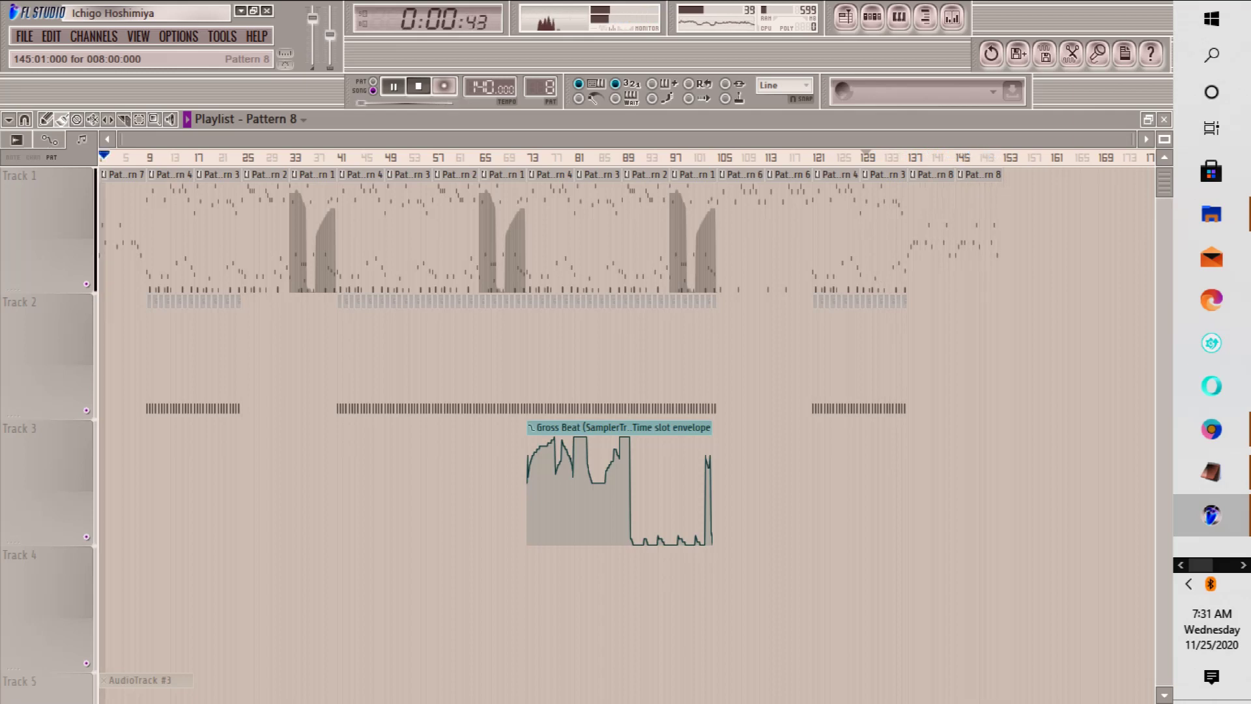
# Step: Make the Pattern 8 clip at bar 145 unique and place another clip of the new pattern on Track 1 at bar 153
pyautogui.rightClick(957, 186)
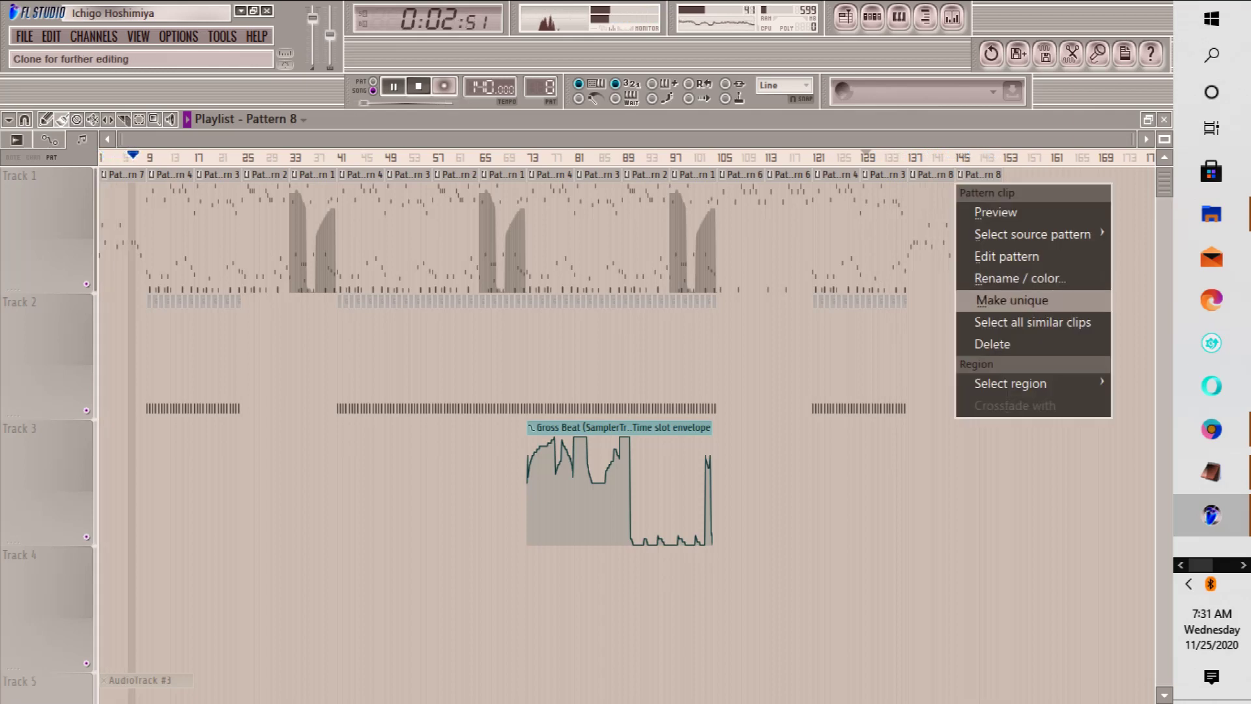
pyautogui.click(1010, 300)
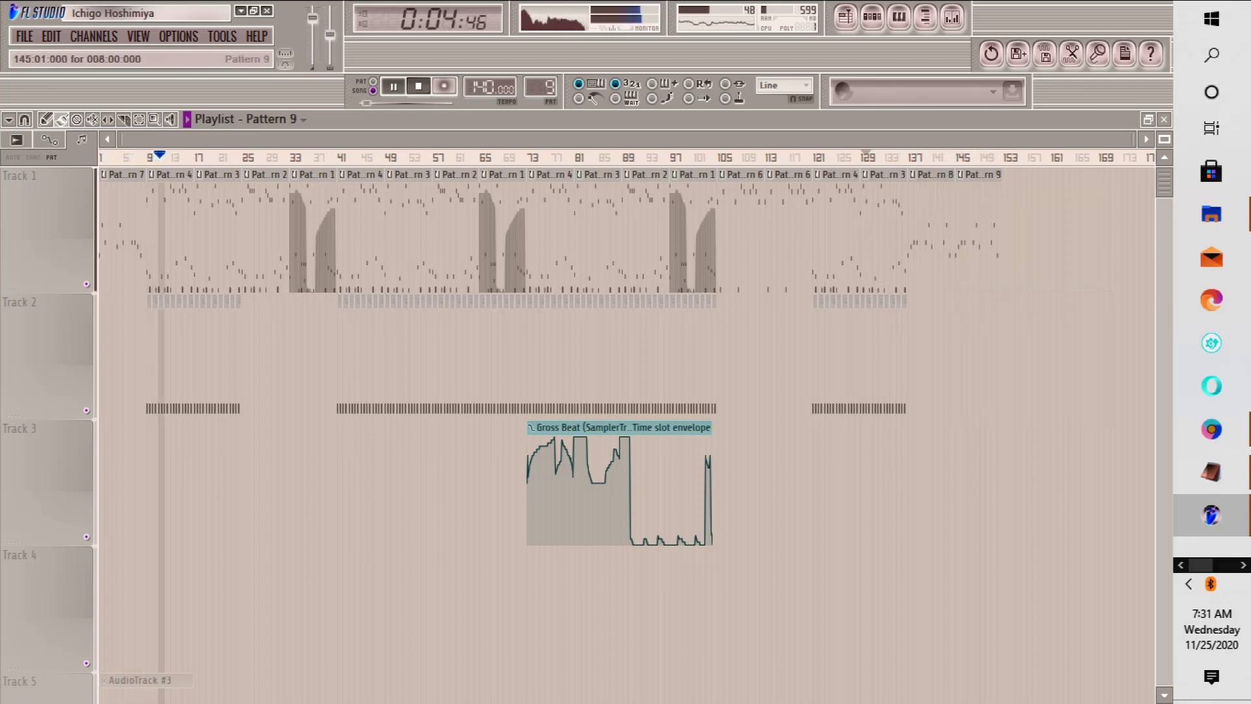
pyautogui.click(1040, 225)
pyautogui.moveTo(1045, 241); pyautogui.dragTo(1026, 242)
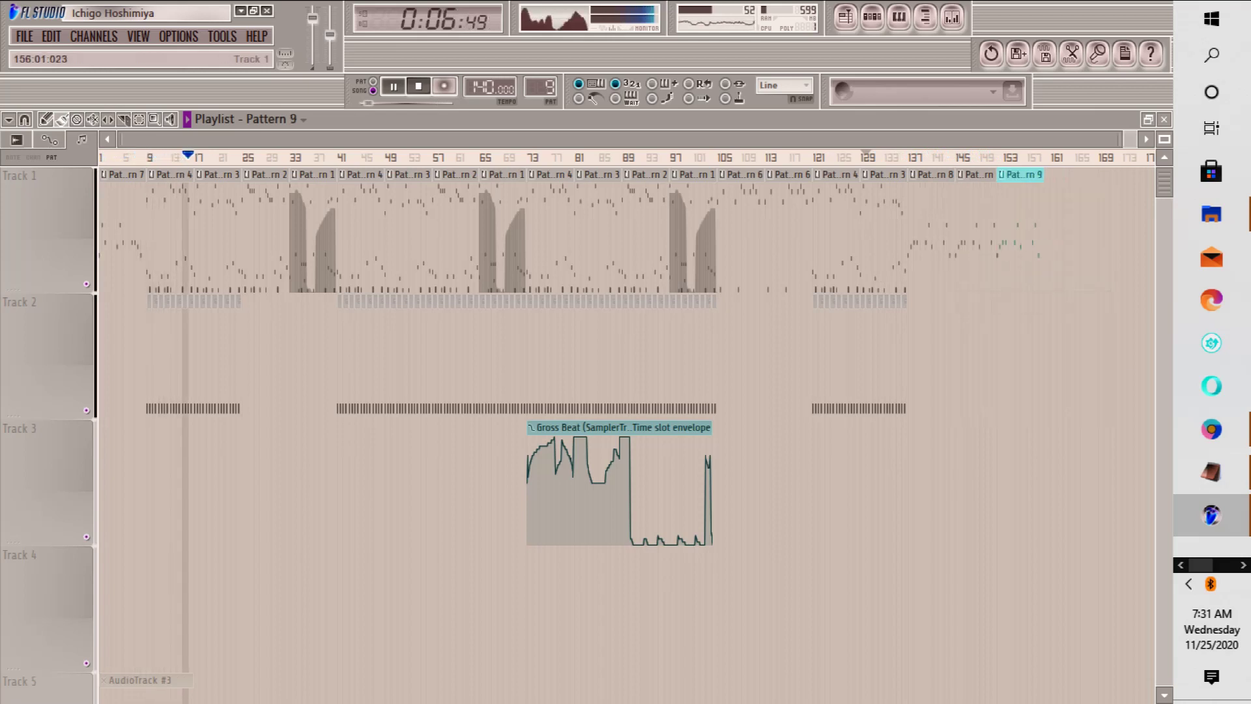
pyautogui.doubleClick(1026, 242)
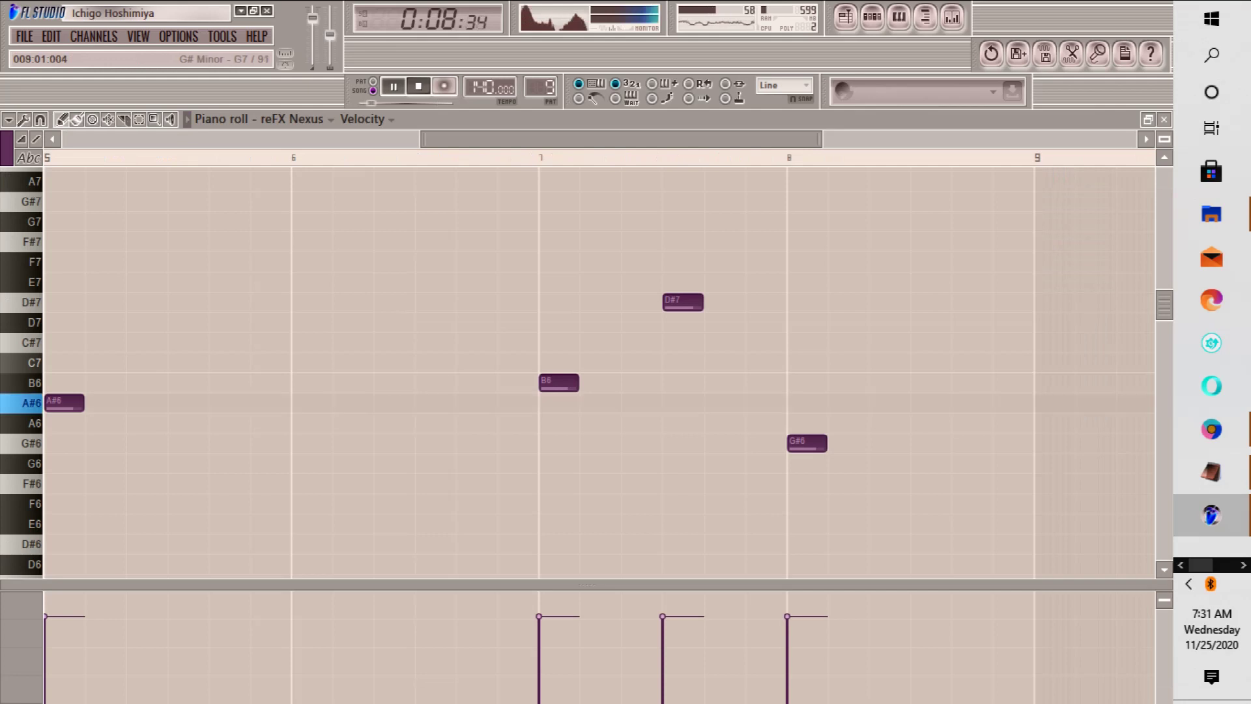
pyautogui.click(1163, 119)
pyautogui.moveTo(1004, 242); pyautogui.dragTo(1010, 242)
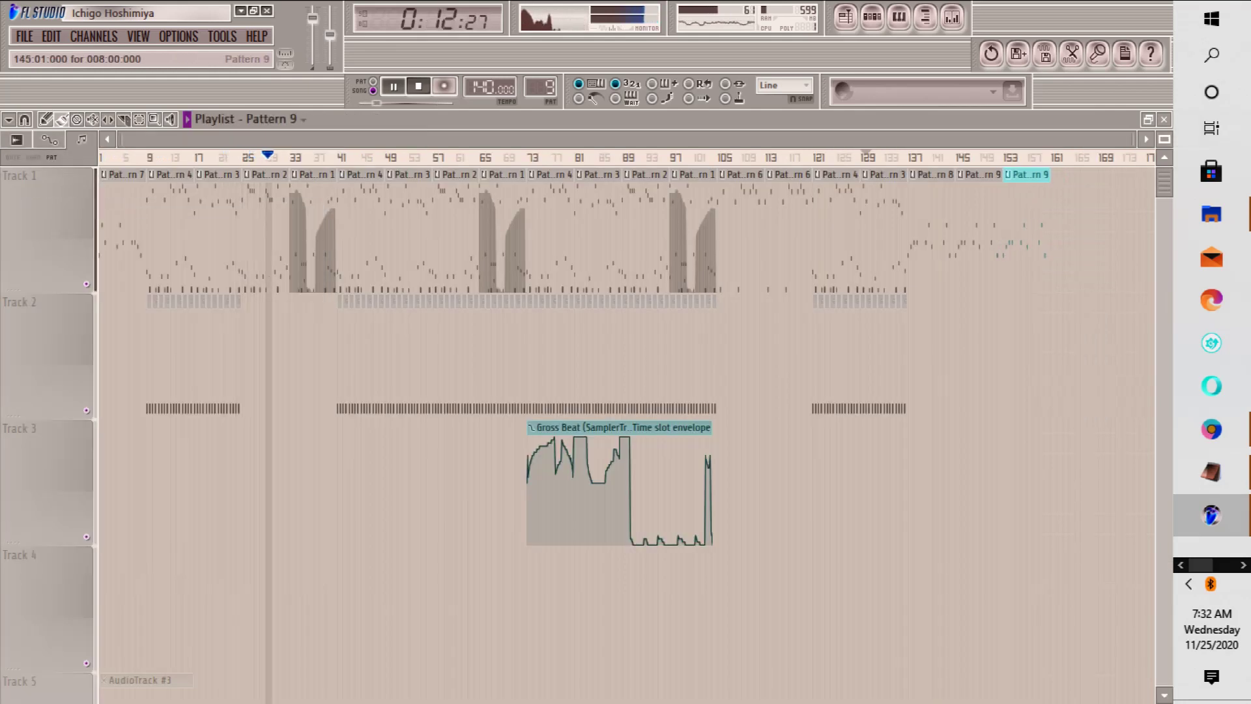
# Step: Replace the Pattern 9 clip at bar 145 on Track 1 with a Pattern 8 clip
pyautogui.rightClick(983, 242)
pyautogui.click(932, 242)
pyautogui.click(977, 339)
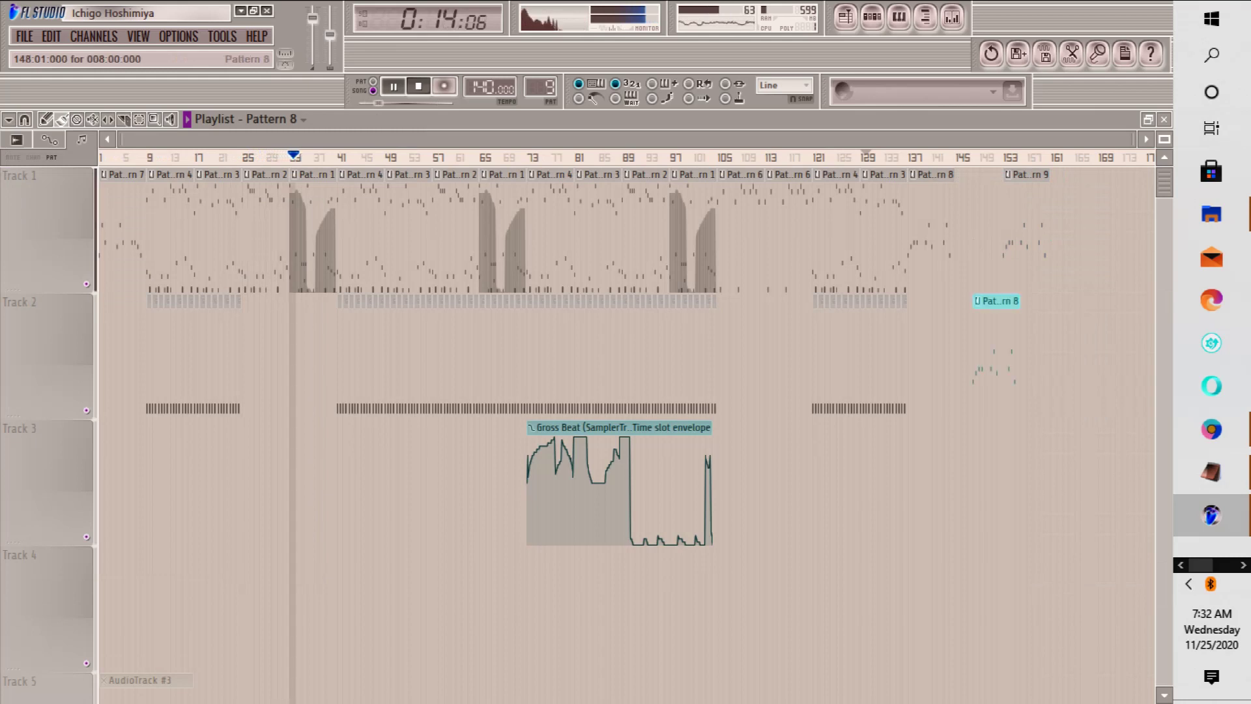
pyautogui.moveTo(977, 338); pyautogui.dragTo(987, 215)
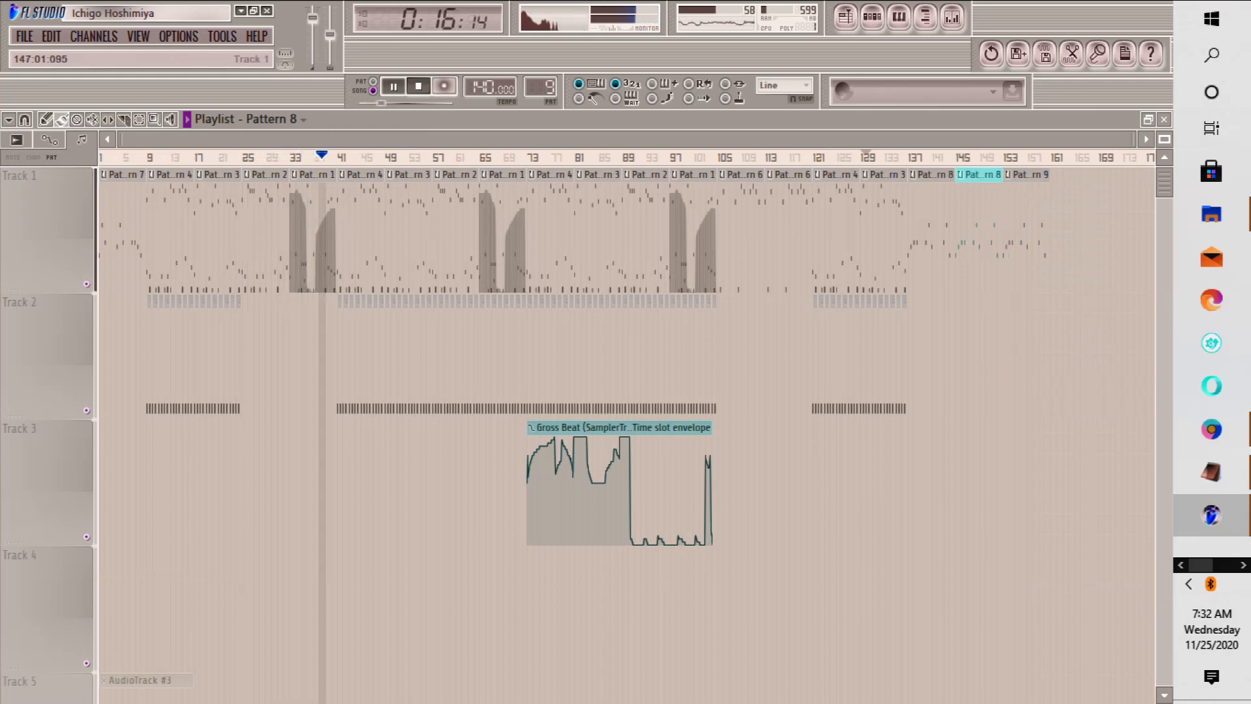
# Step: Open the Pattern 9 clip at bar 153 in the piano roll, flip its notes horizontally and return to the playlist
pyautogui.rightClick(1005, 184)
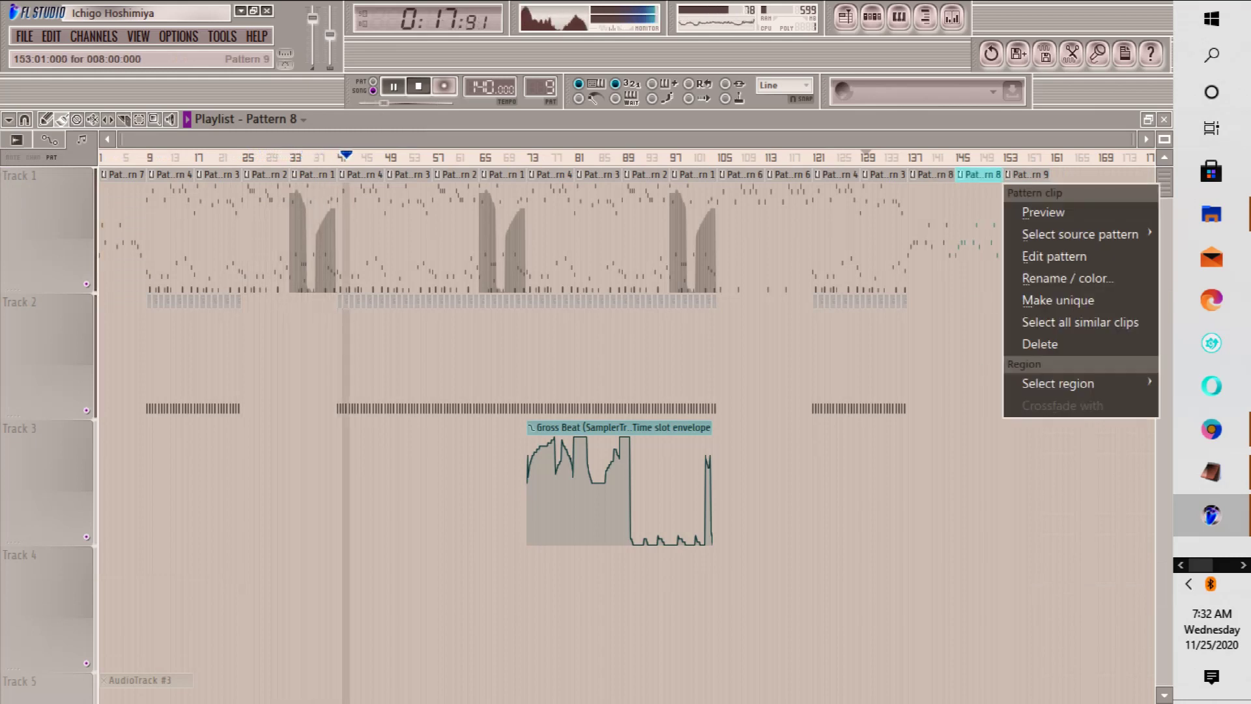
pyautogui.click(1054, 256)
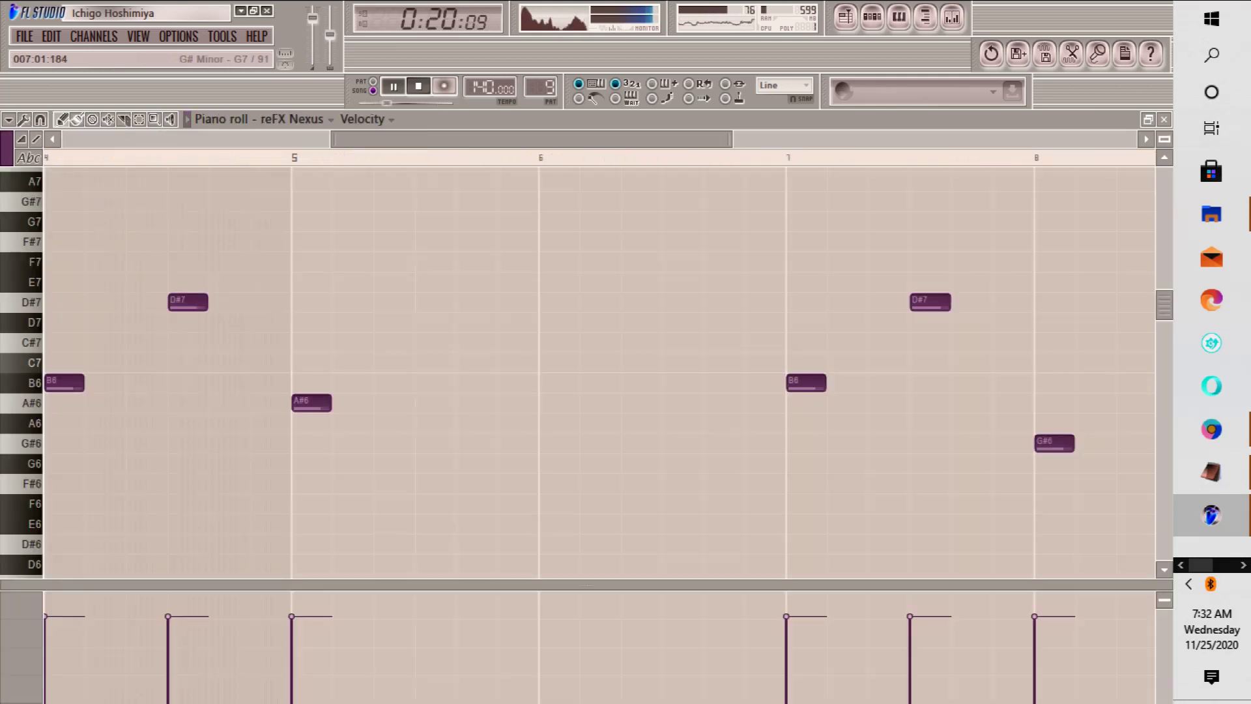
pyautogui.click(332, 158)
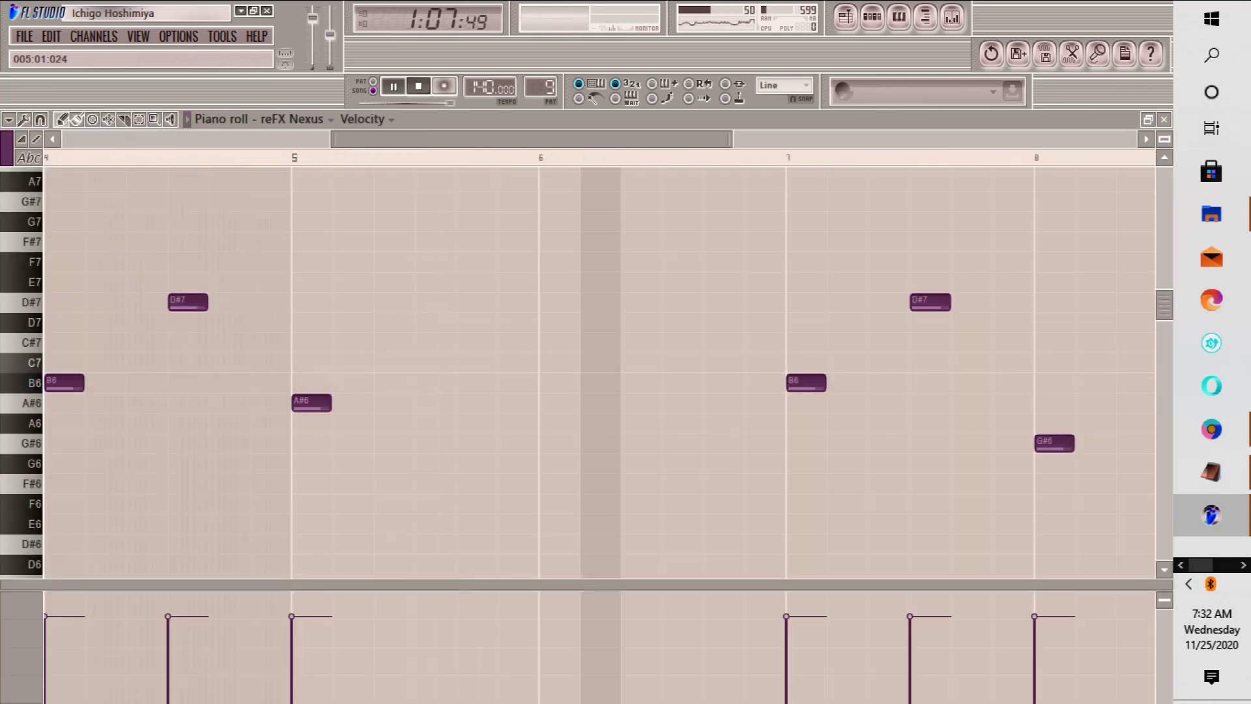
pyautogui.moveTo(332, 139); pyautogui.dragTo(64, 140)
pyautogui.click(9, 119)
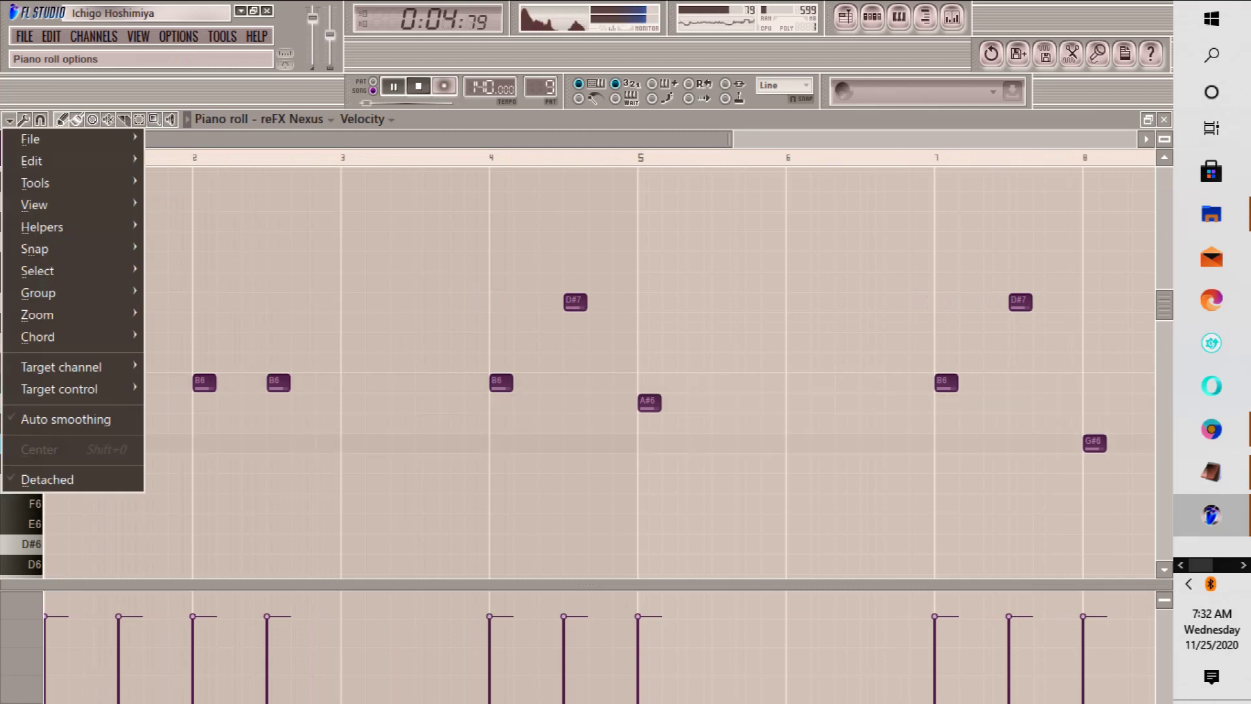
pyautogui.moveTo(73, 183)
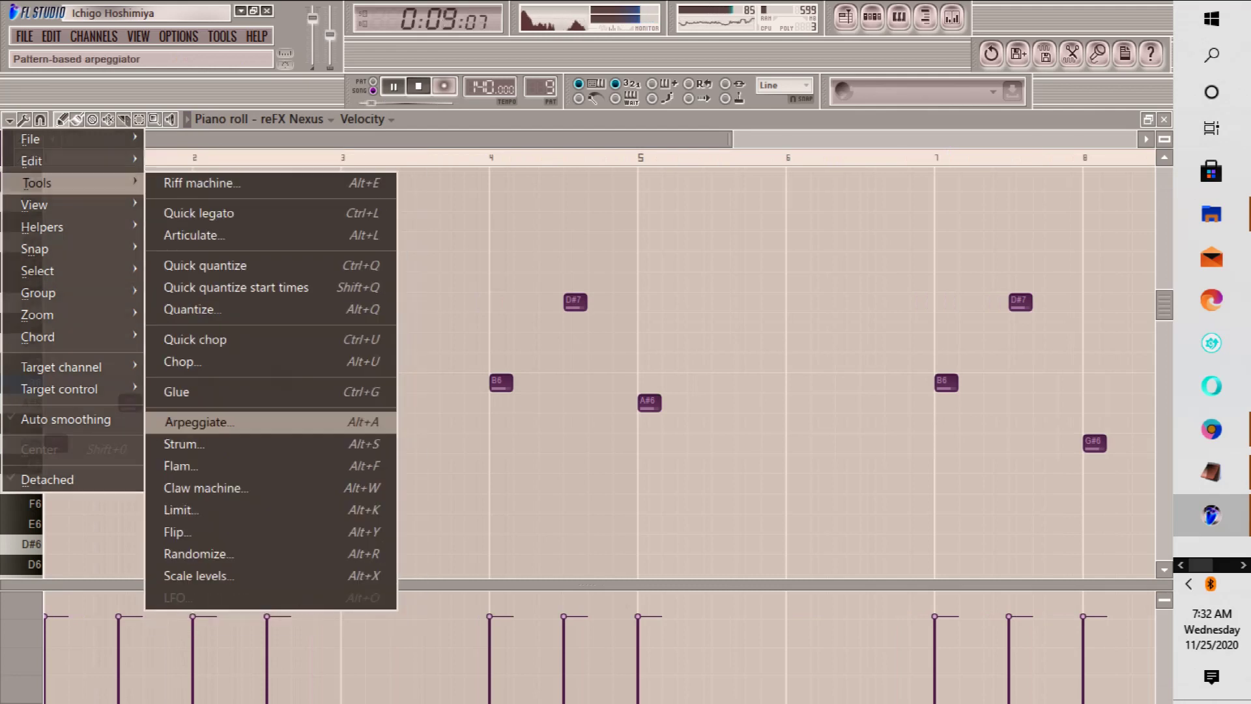
pyautogui.click(177, 531)
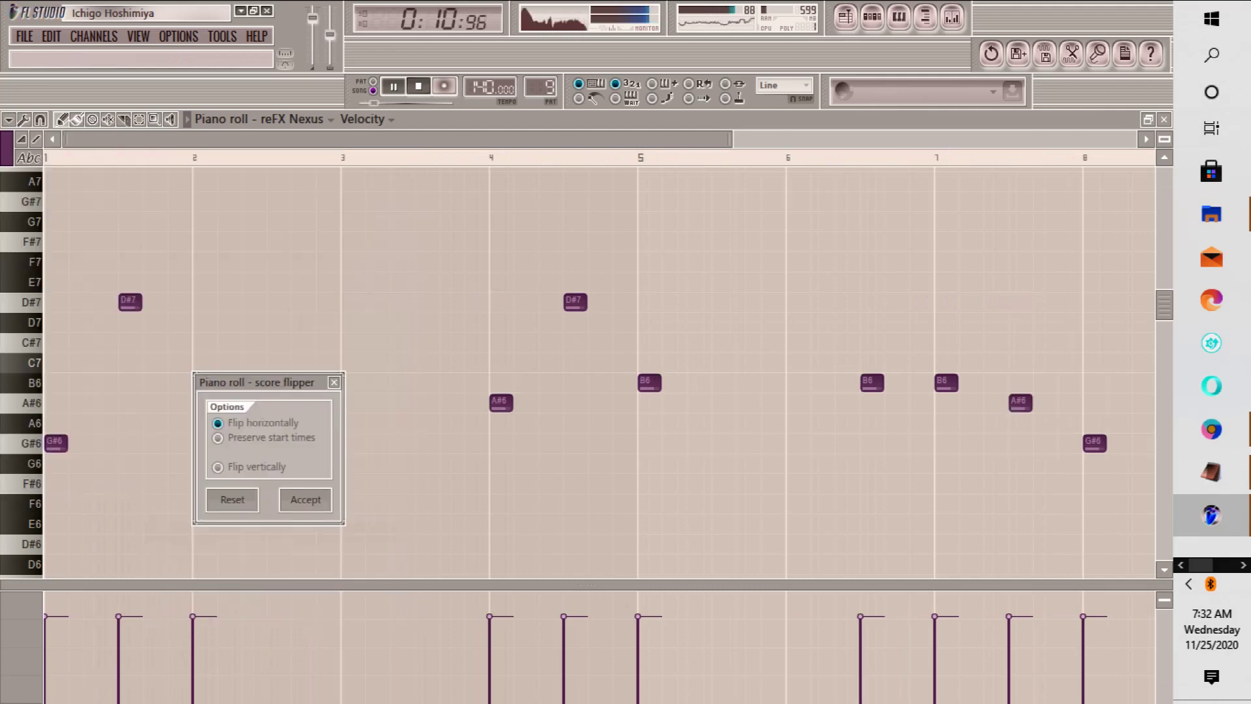
pyautogui.click(306, 500)
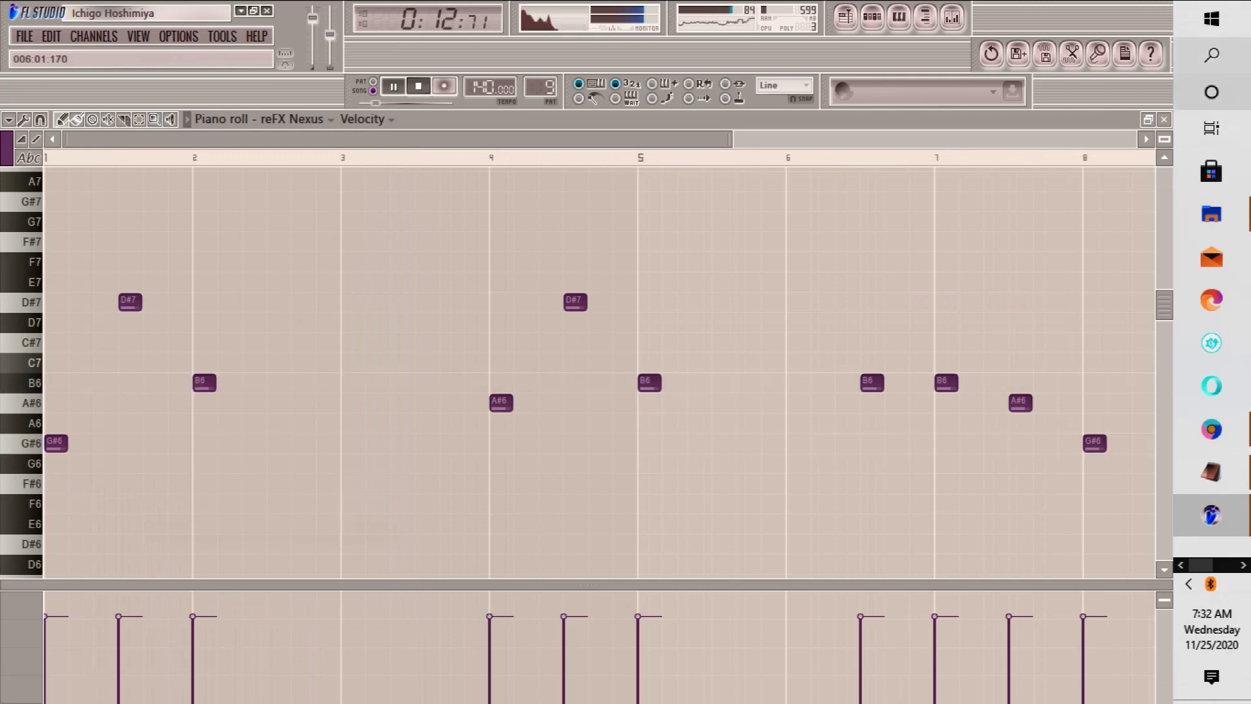
pyautogui.click(1163, 120)
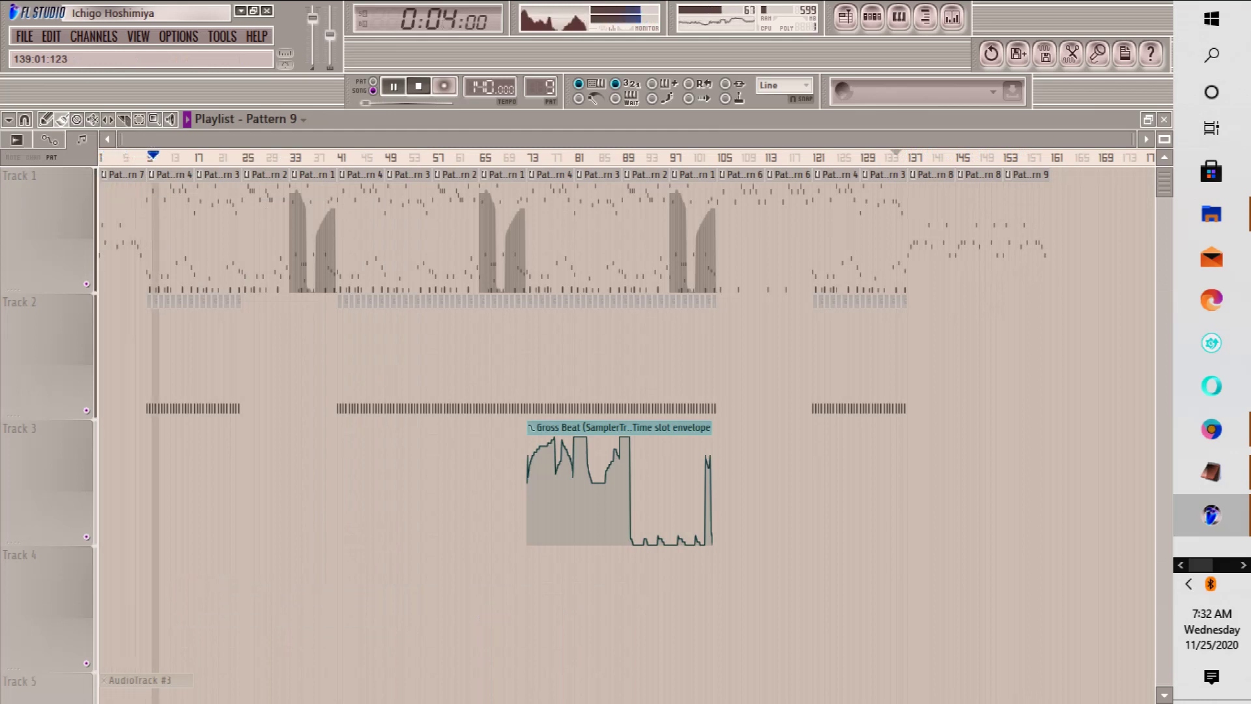
pyautogui.moveTo(1211, 213)
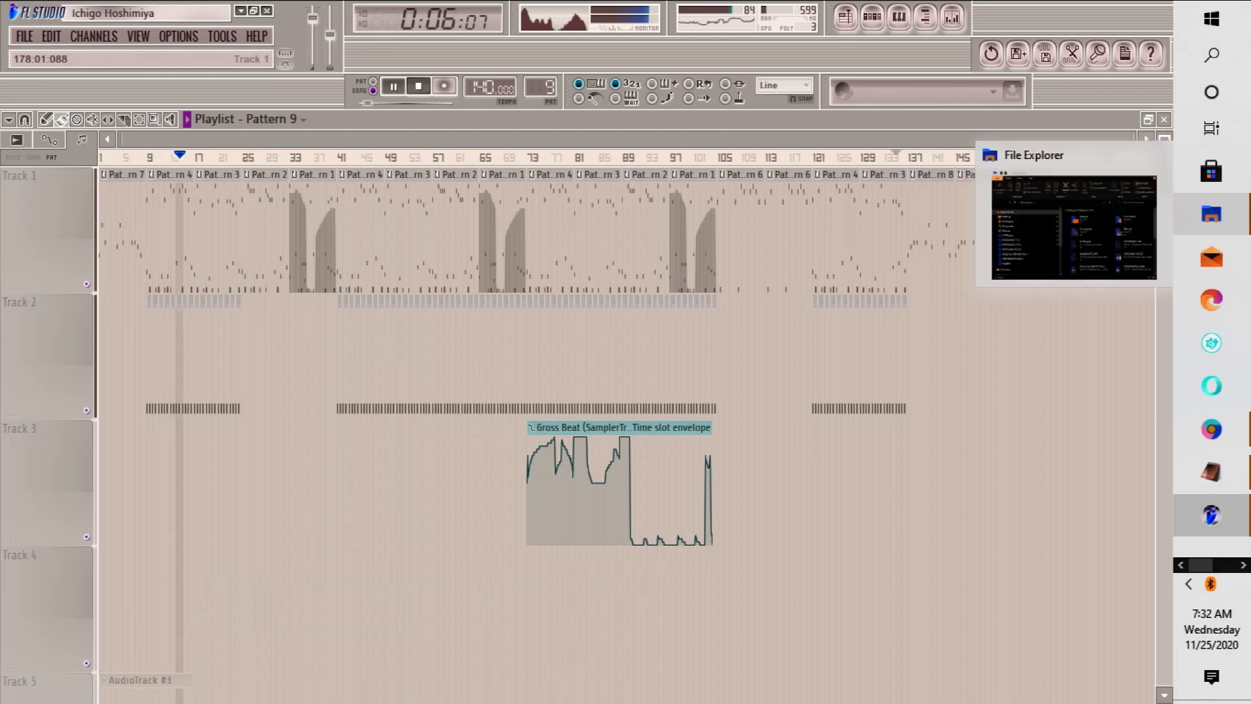